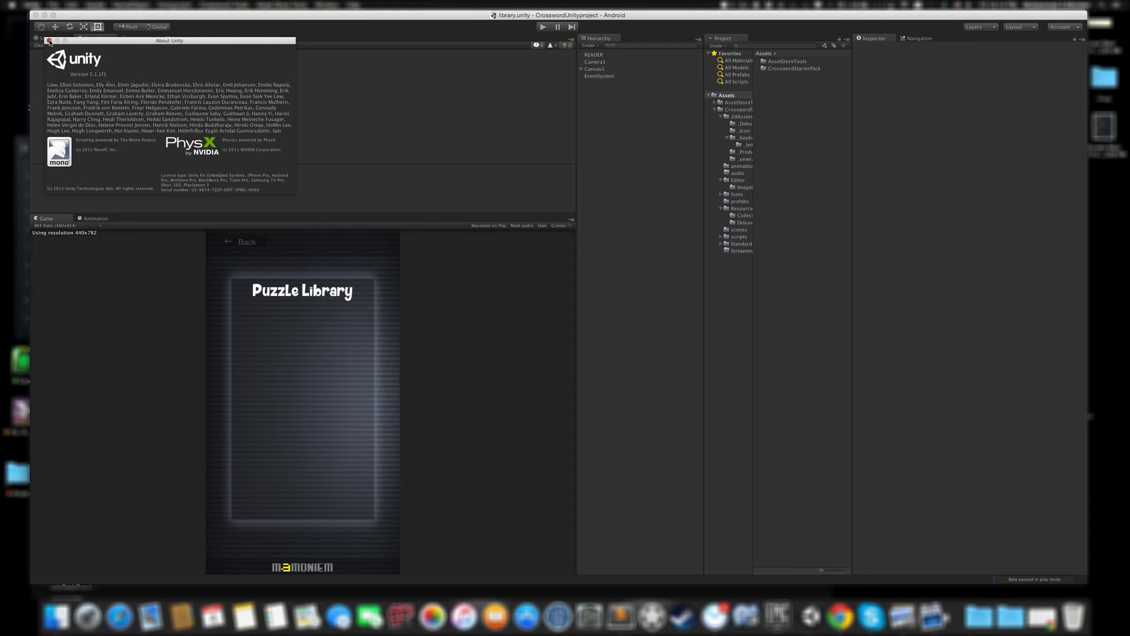
# Close the About Unity window, inspect the components of Canvas1 and clear the selection.
pyautogui.click(49, 41)
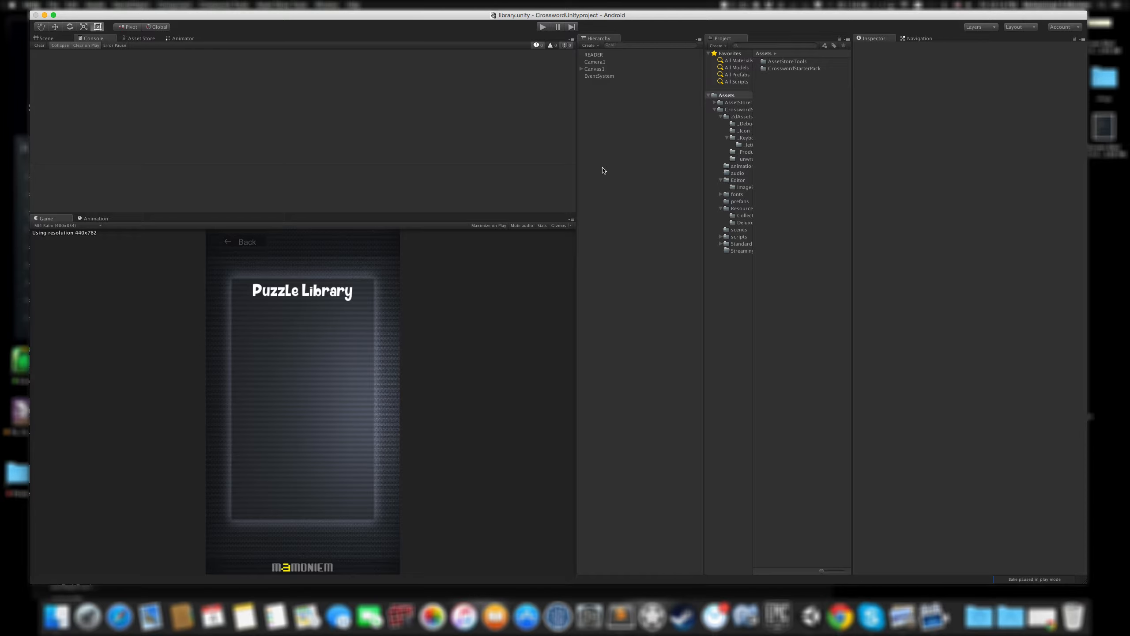
pyautogui.click(596, 69)
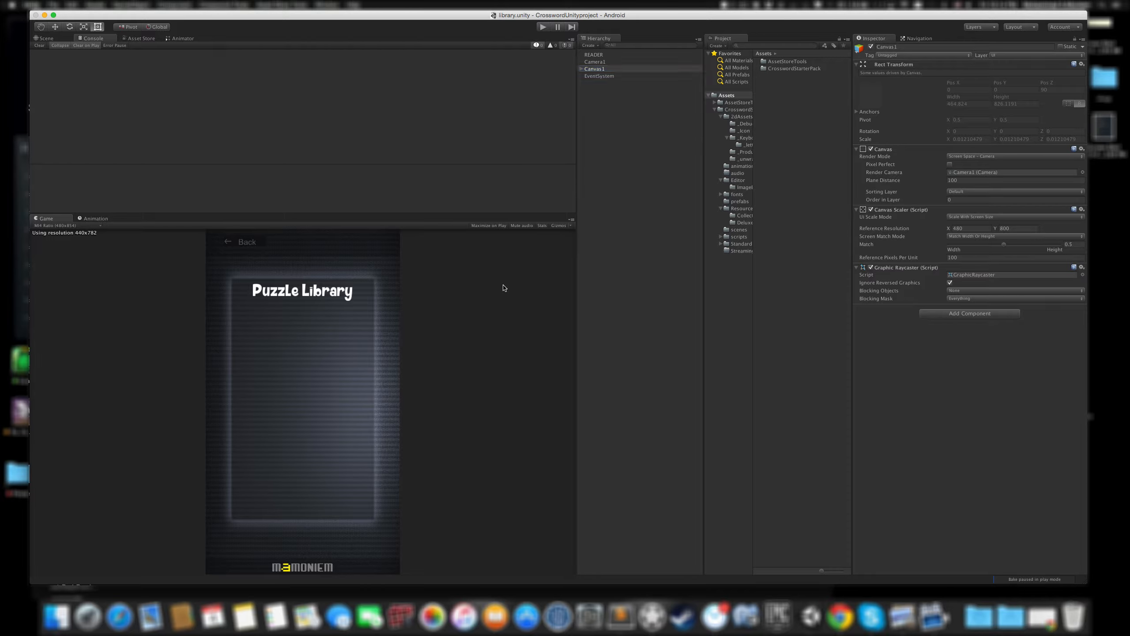
pyautogui.click(596, 110)
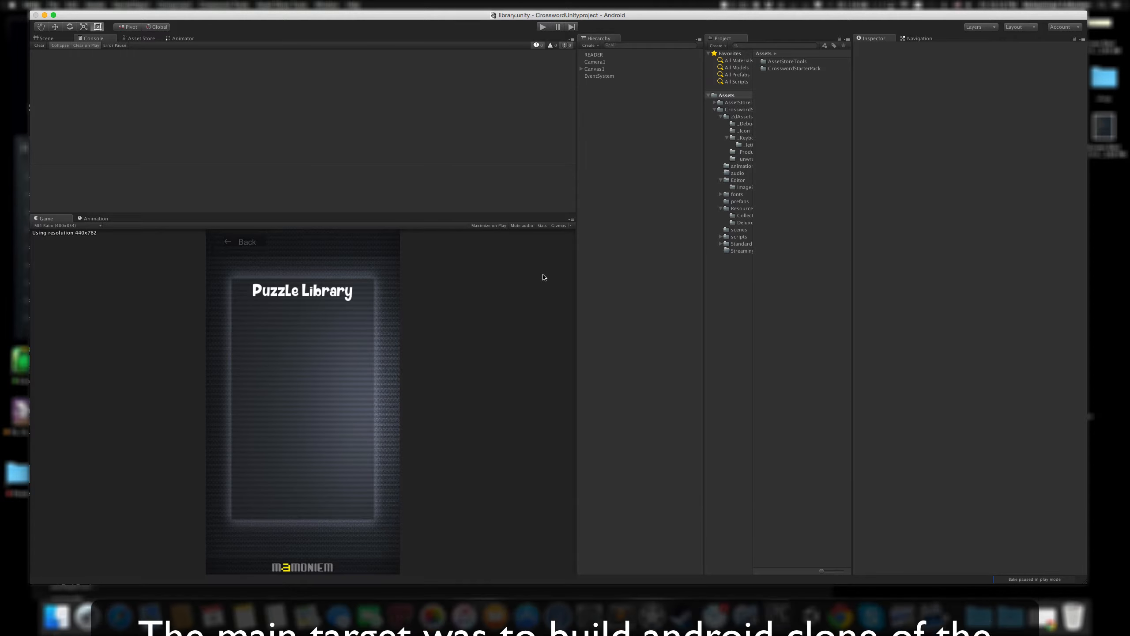
# Review the scenes included in the Build Settings alongside the project's scenes folder, close the settings and save the scene.
pyautogui.click(53, 5)
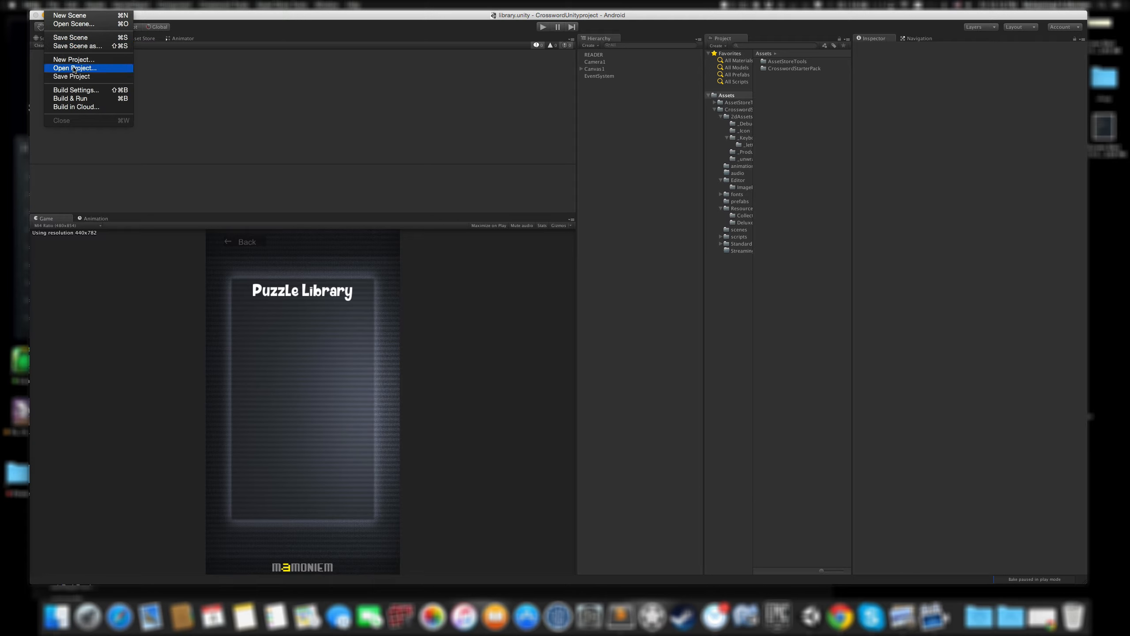
pyautogui.click(90, 92)
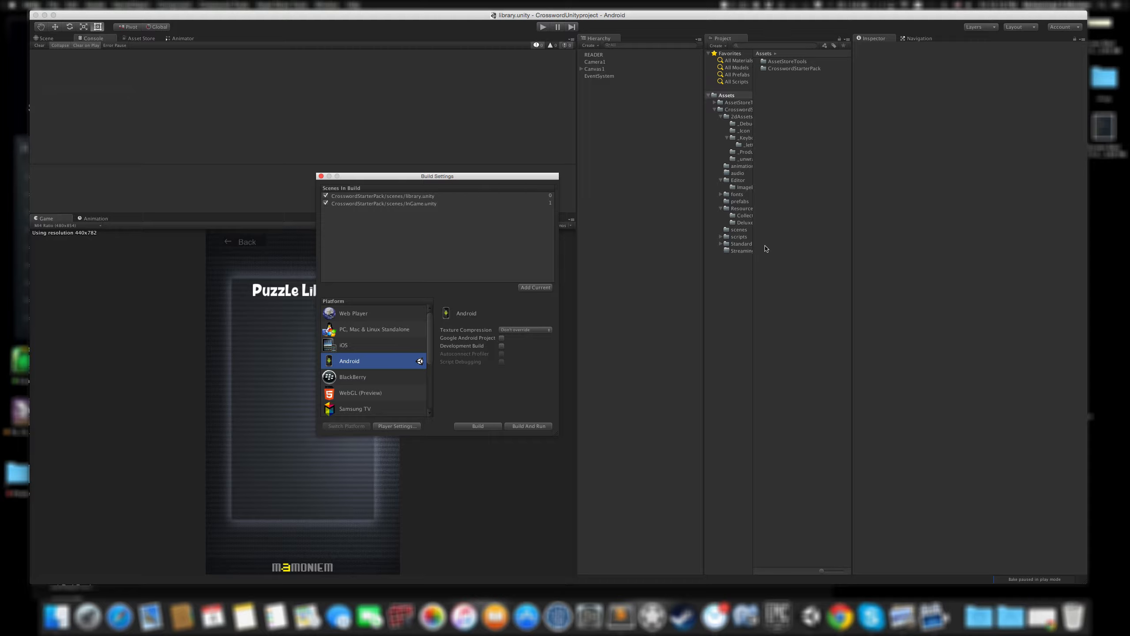
pyautogui.click(739, 229)
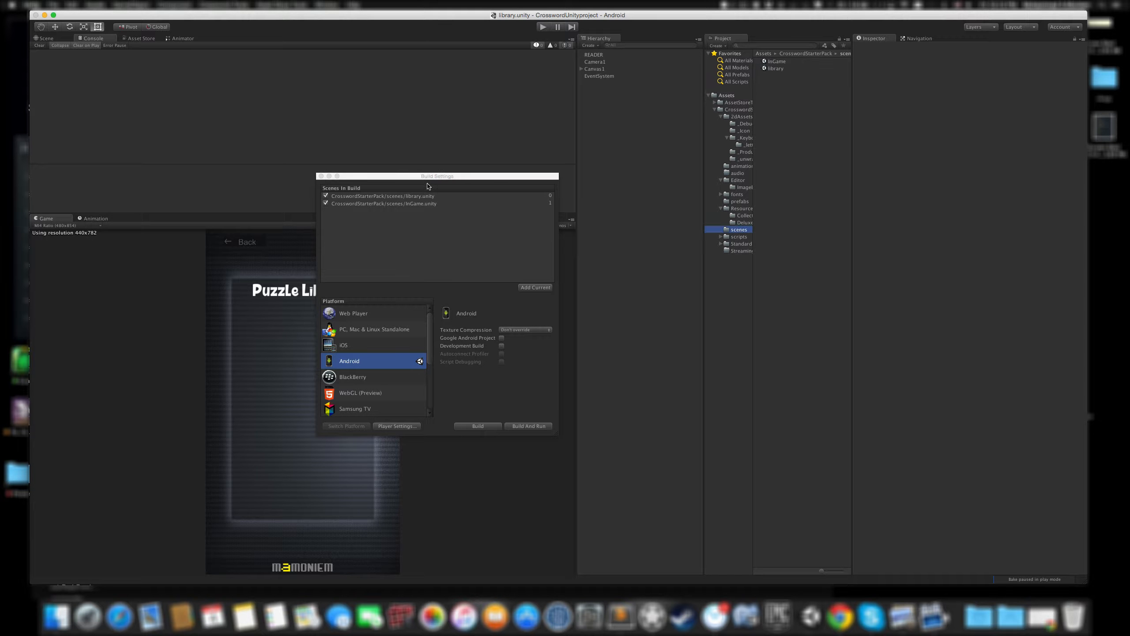
pyautogui.click(321, 176)
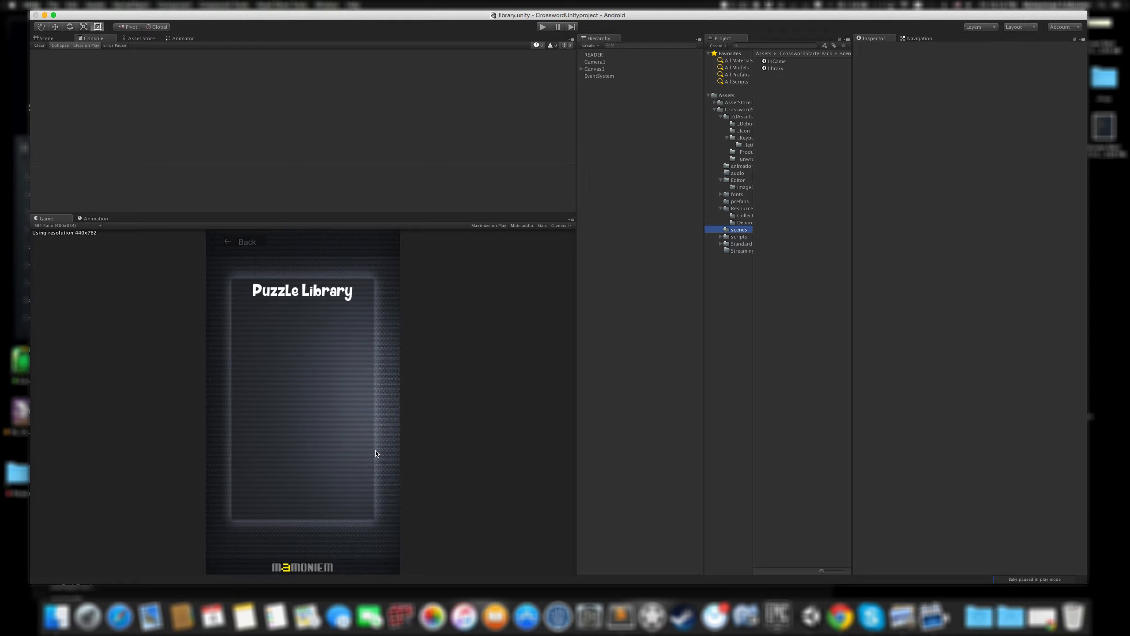
pyautogui.press('super+s')
# Inspect the libraryManager object under Canvas1 and collapse Elements 0, 1 and 2 of its Game Magazines Library.
pyautogui.click(582, 69)
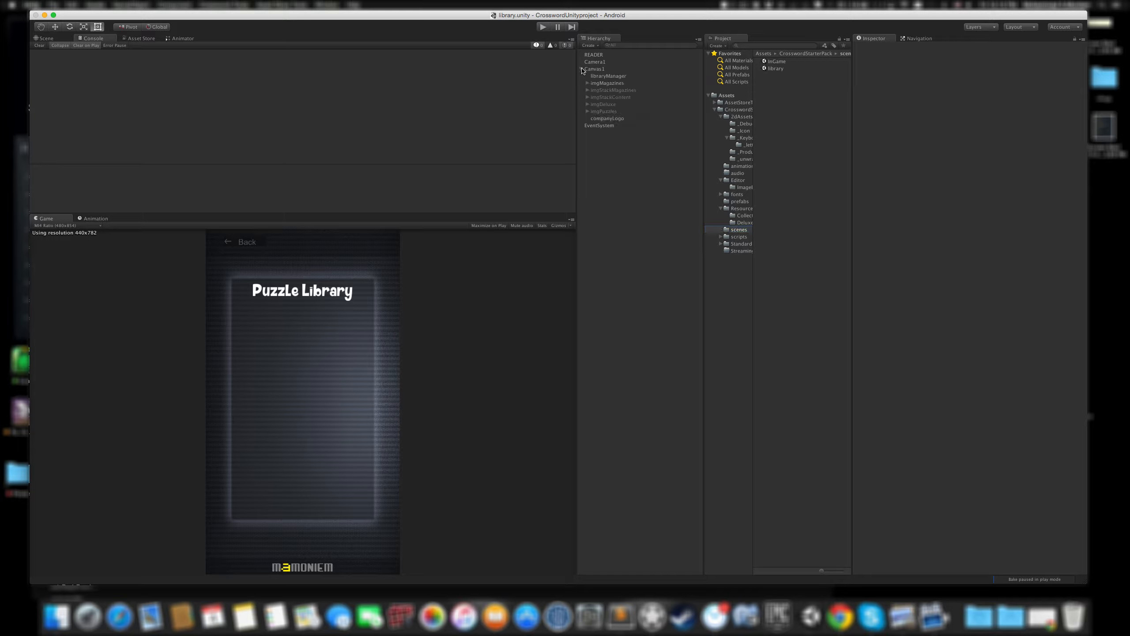
pyautogui.click(610, 77)
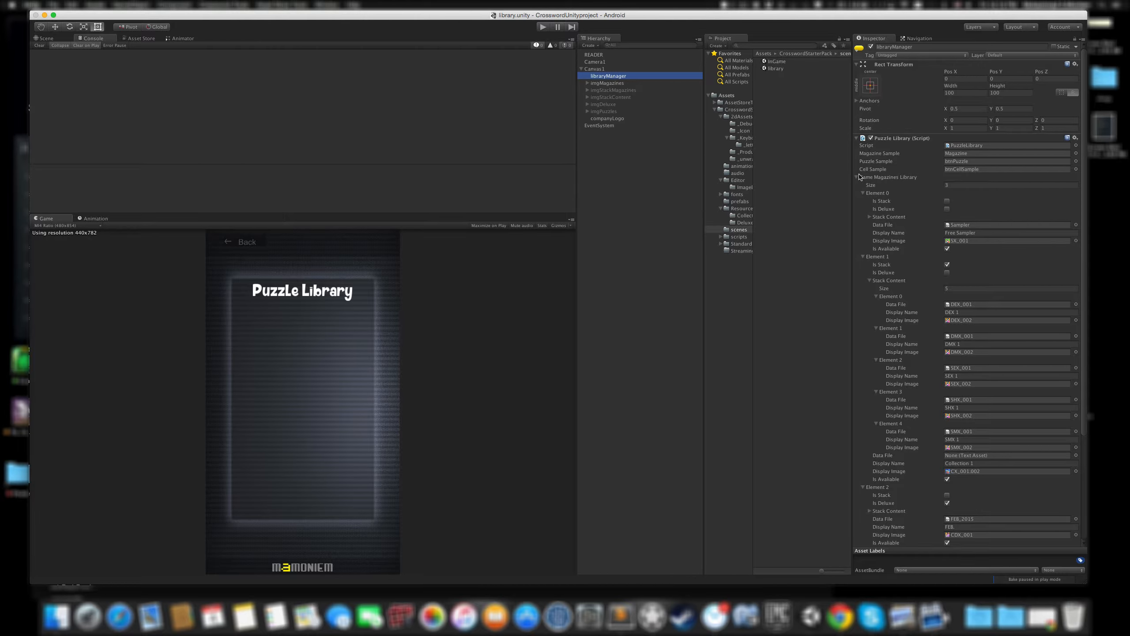
pyautogui.click(863, 193)
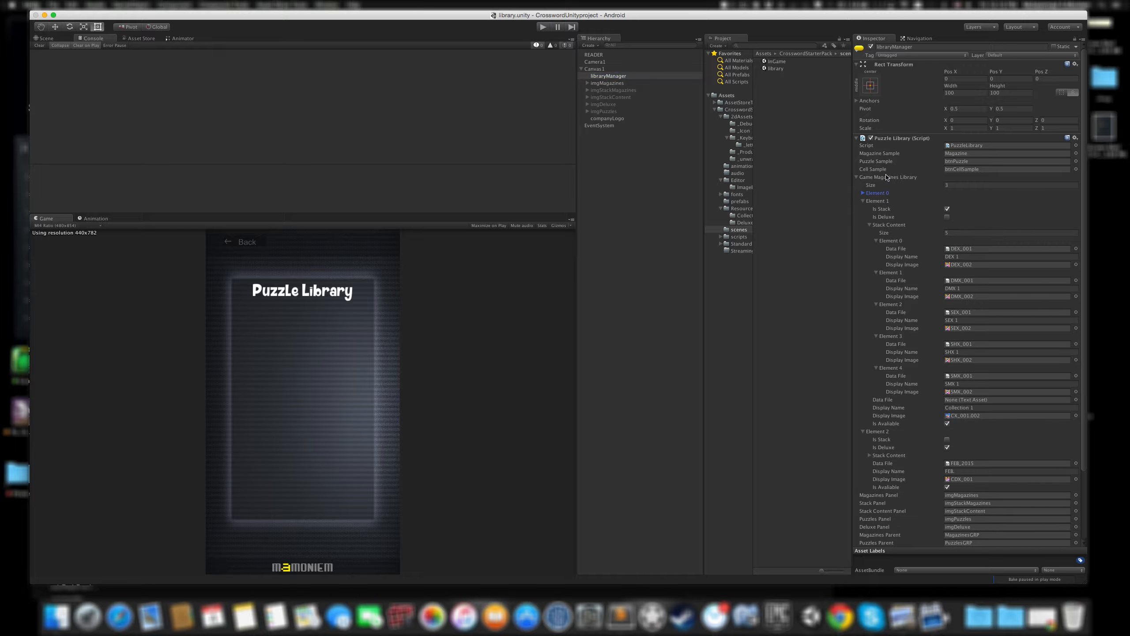
pyautogui.click(863, 201)
pyautogui.click(863, 209)
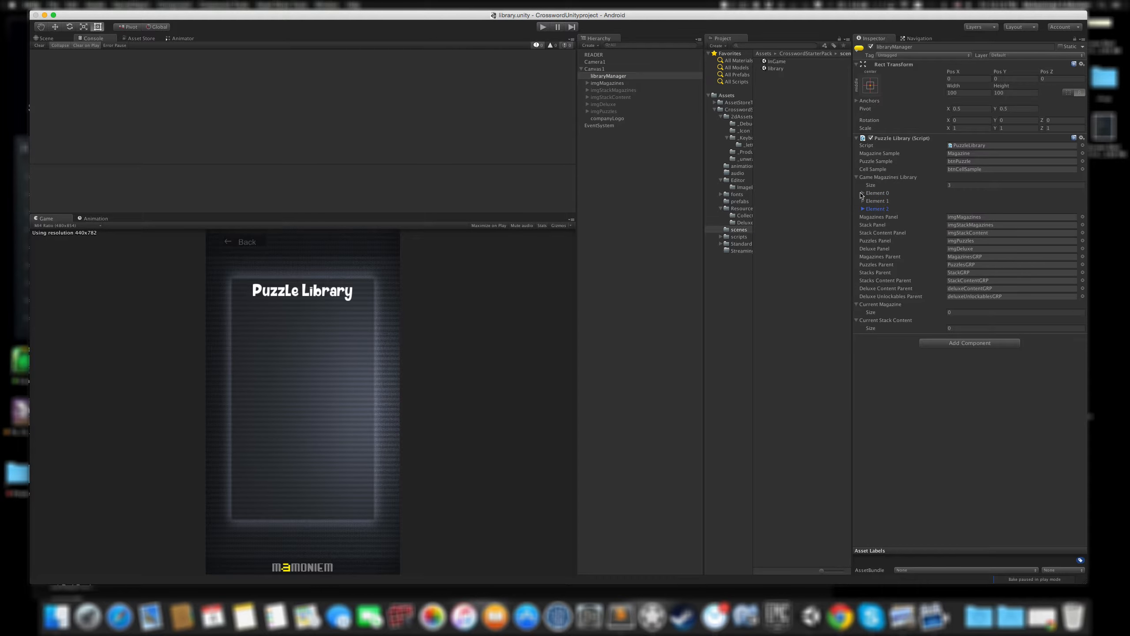
# Open the InGame scene and test-run it on its own, then stop the run.
pyautogui.doubleClick(780, 64)
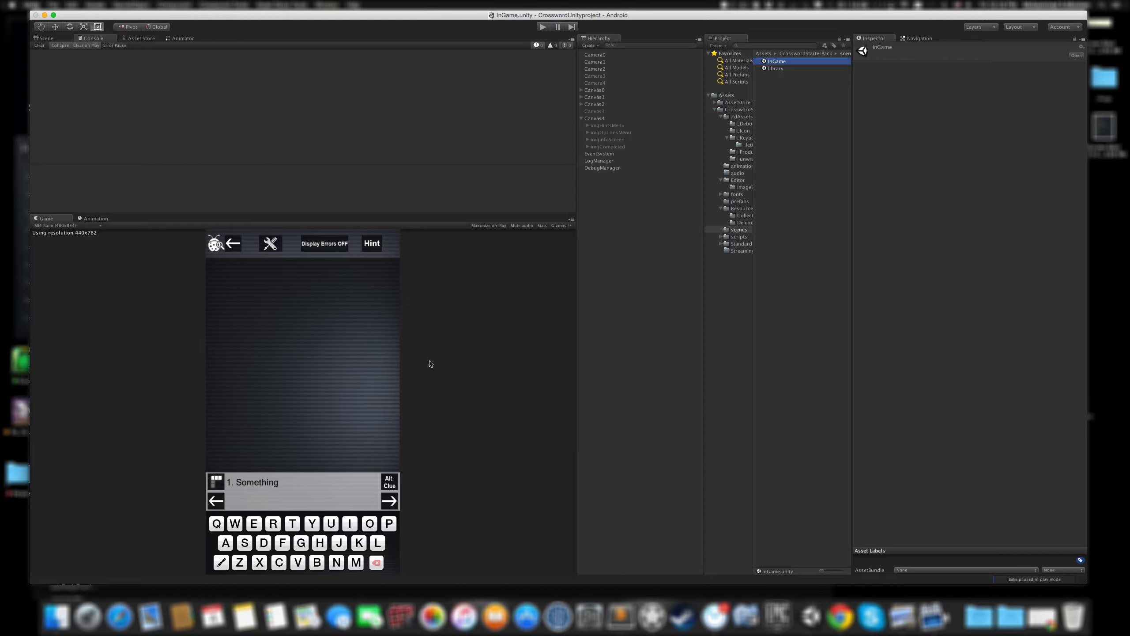
pyautogui.doubleClick(778, 69)
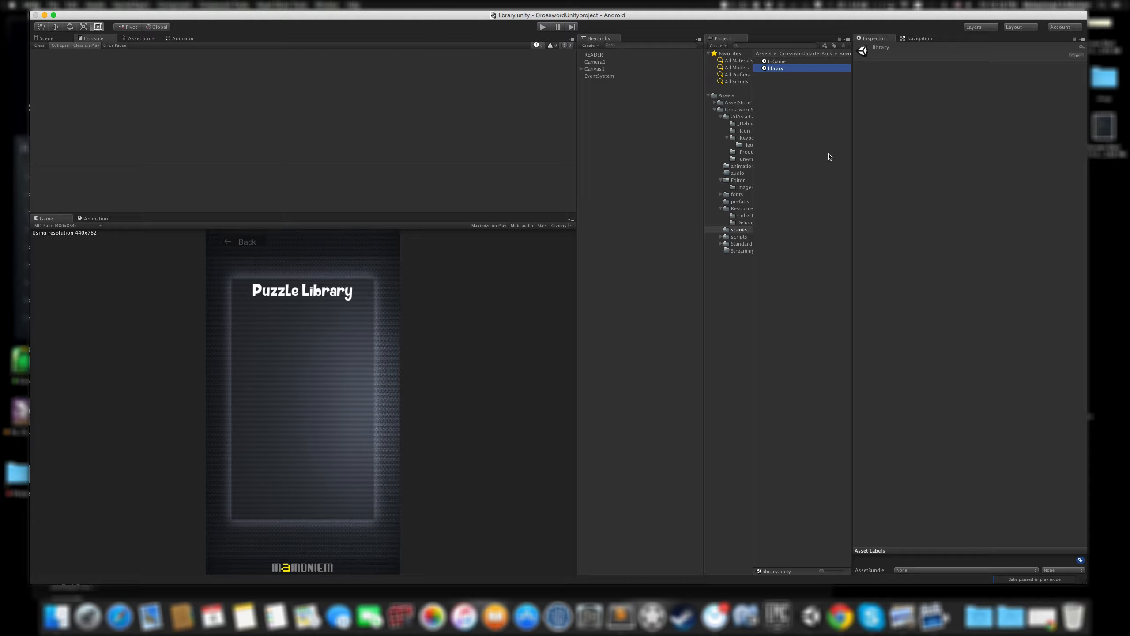
pyautogui.doubleClick(784, 62)
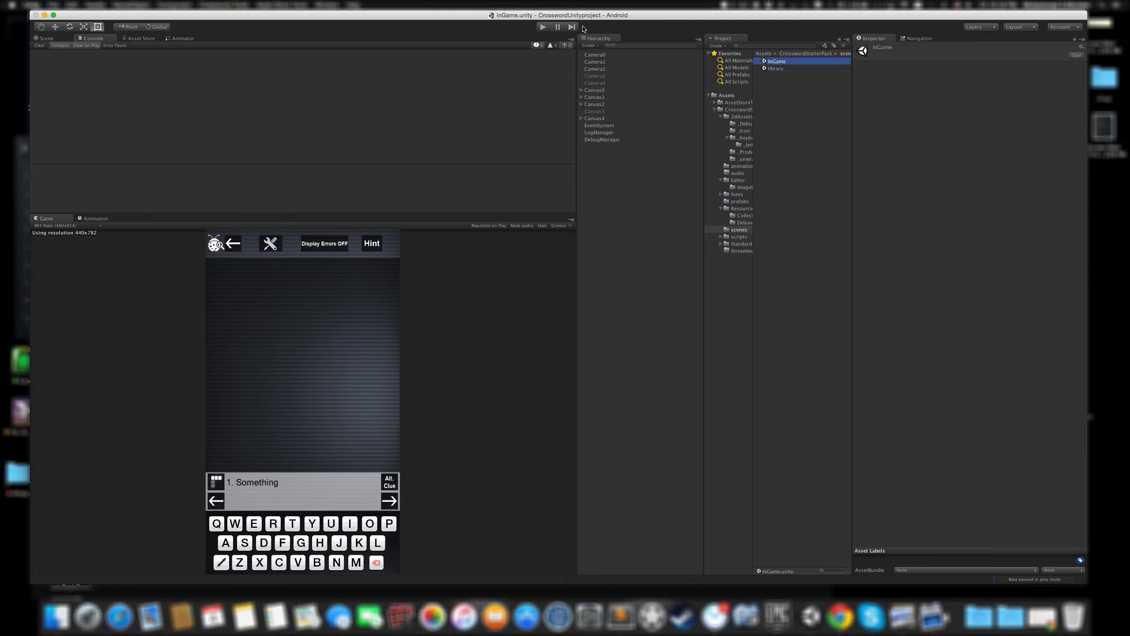
pyautogui.click(545, 28)
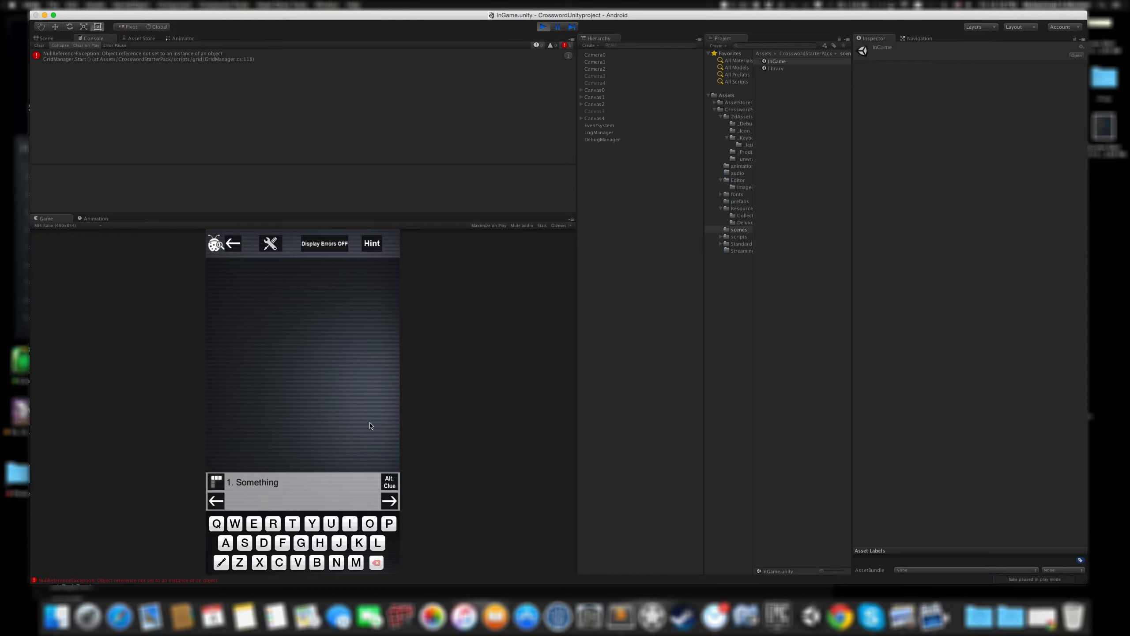
pyautogui.click(543, 27)
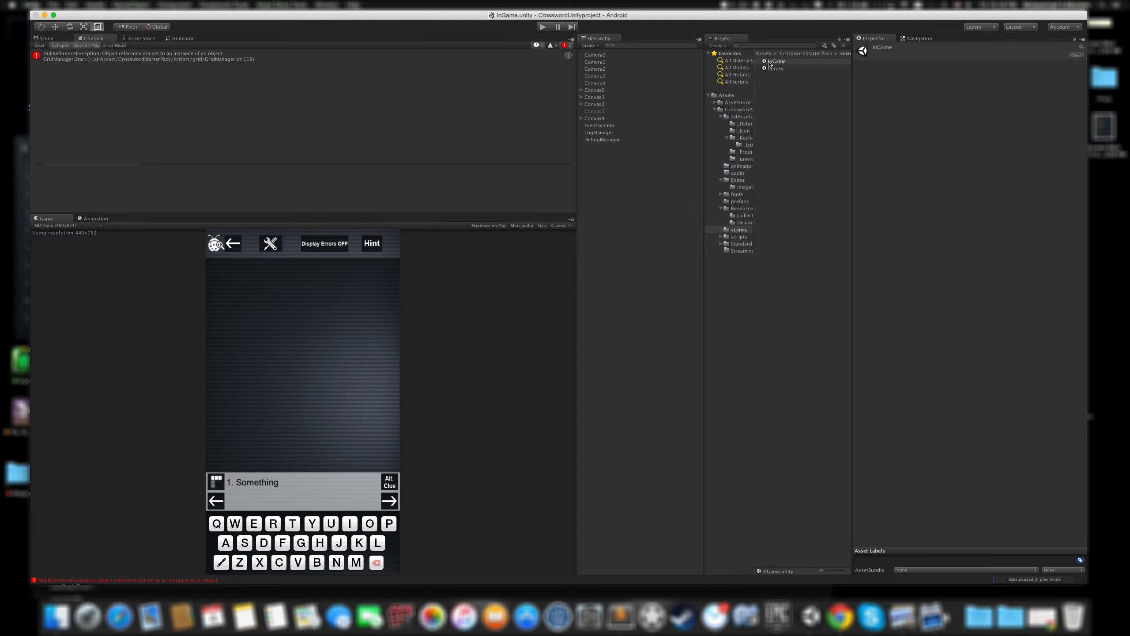
# Run the library scene, open Puzzle 1 from the puzzle library and enter R and T in the first across word.
pyautogui.doubleClick(775, 68)
pyautogui.click(544, 27)
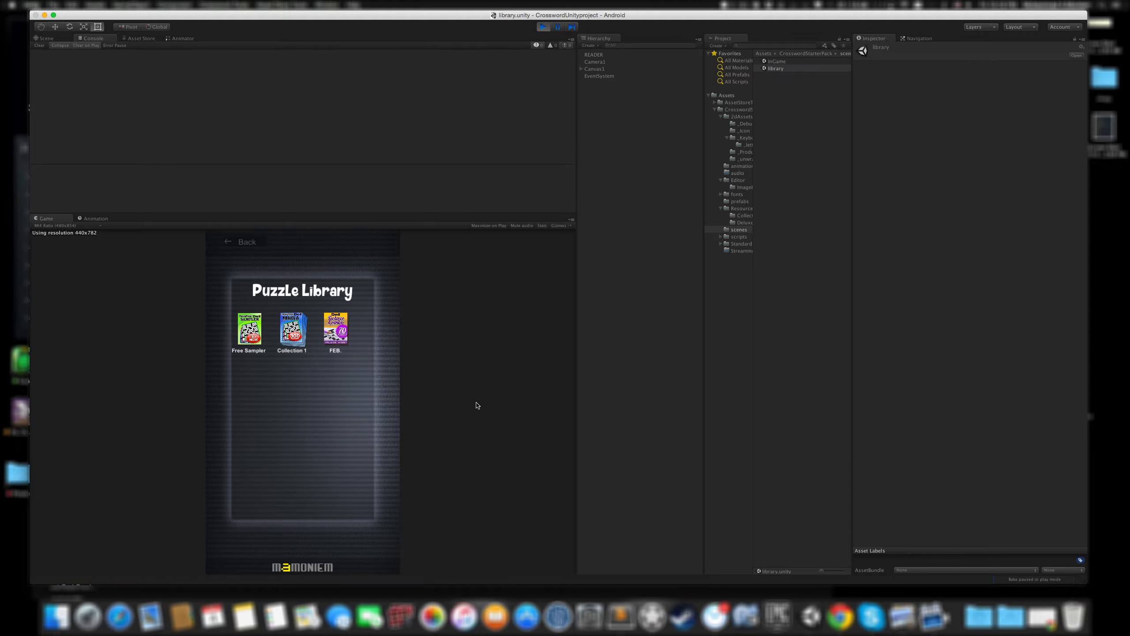
pyautogui.click(279, 352)
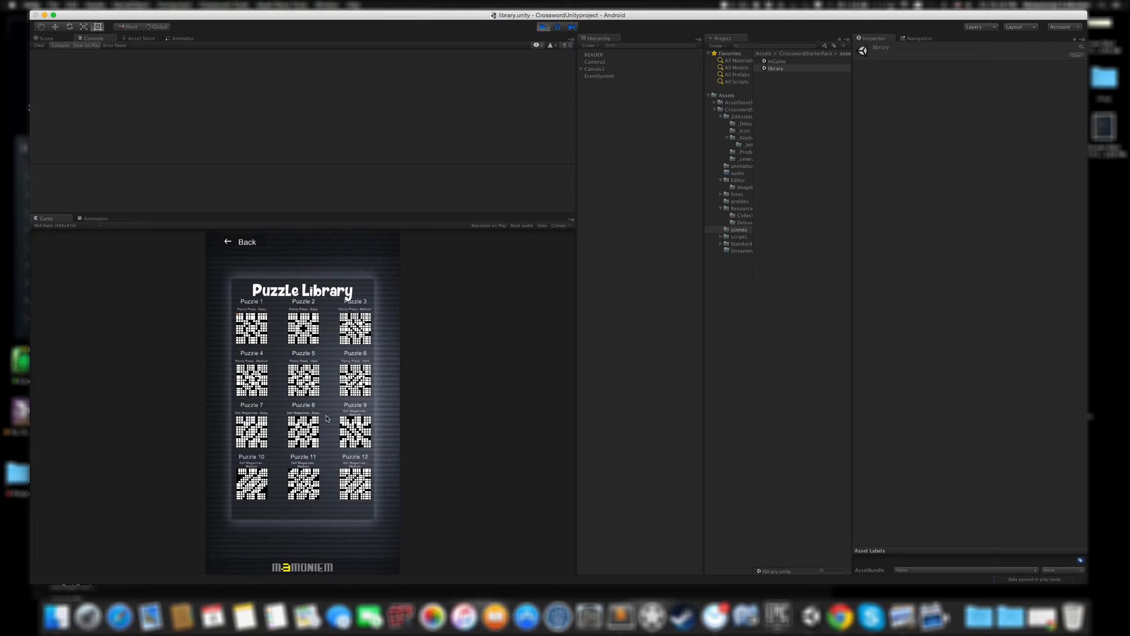
pyautogui.click(240, 315)
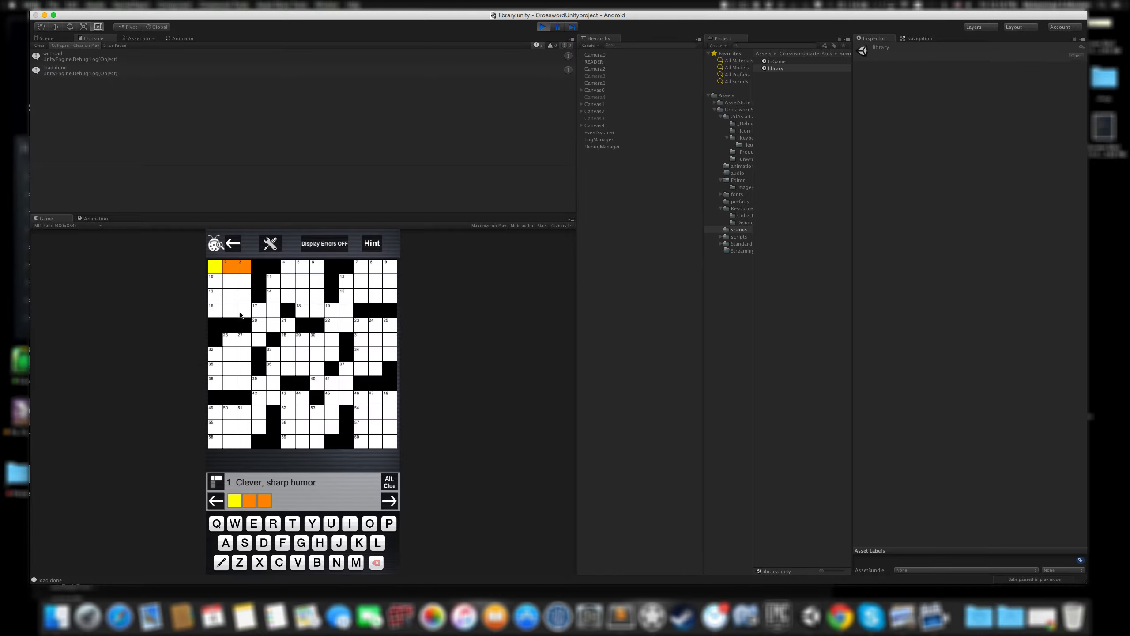
pyautogui.click(273, 523)
pyautogui.click(292, 524)
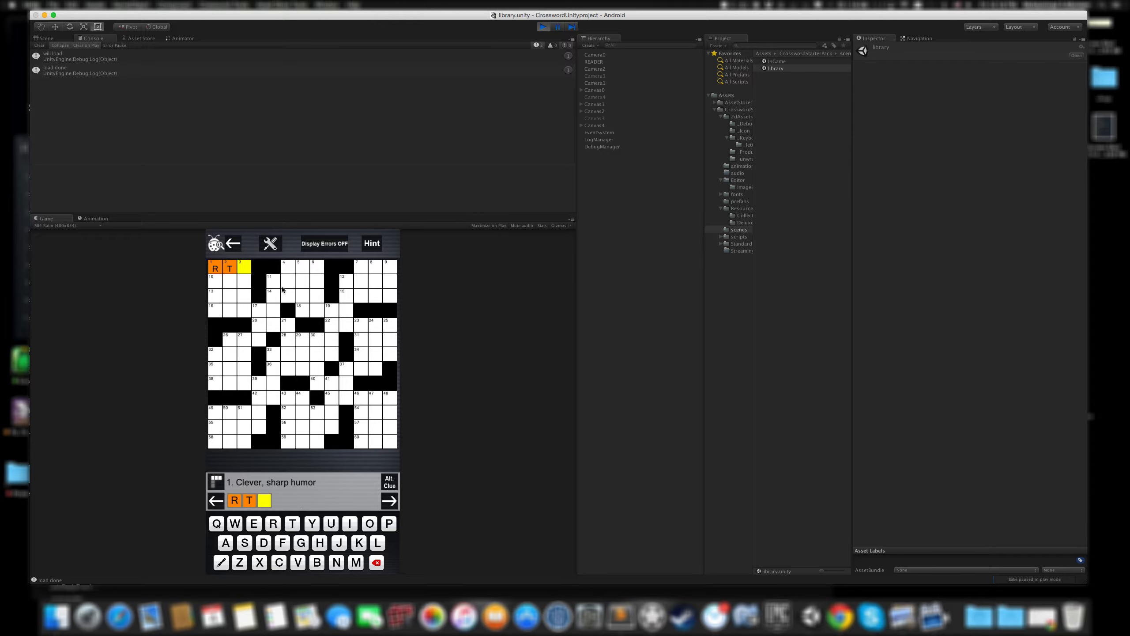
# Try Show All Words and Hide All Words in the crossword's debug panel, return to the puzzle and stop the game.
pyautogui.click(215, 246)
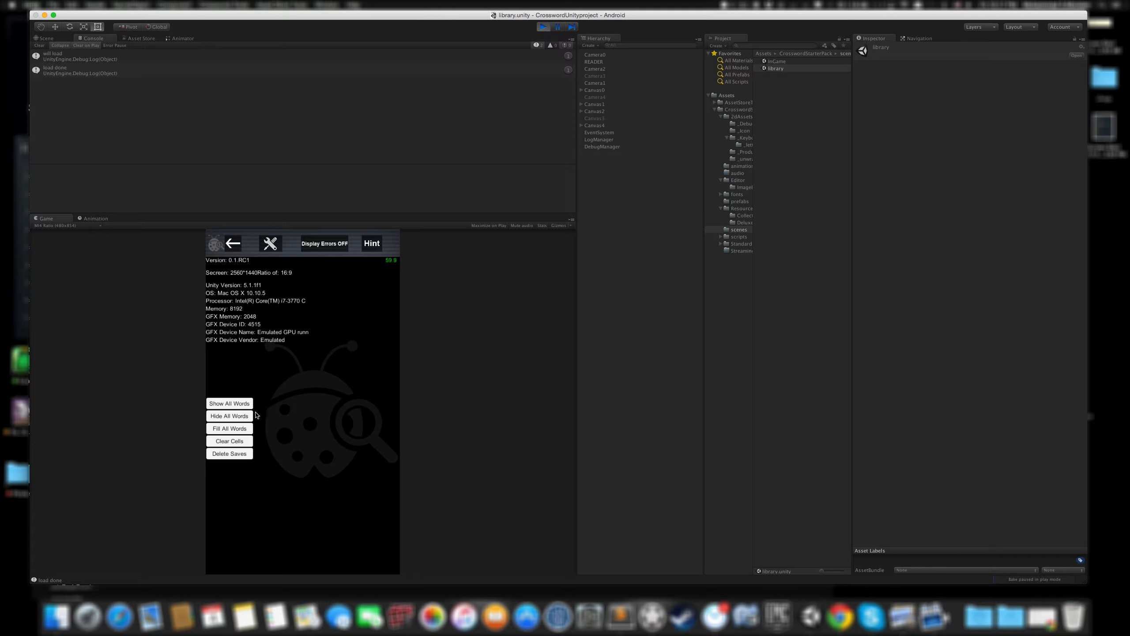
pyautogui.click(238, 403)
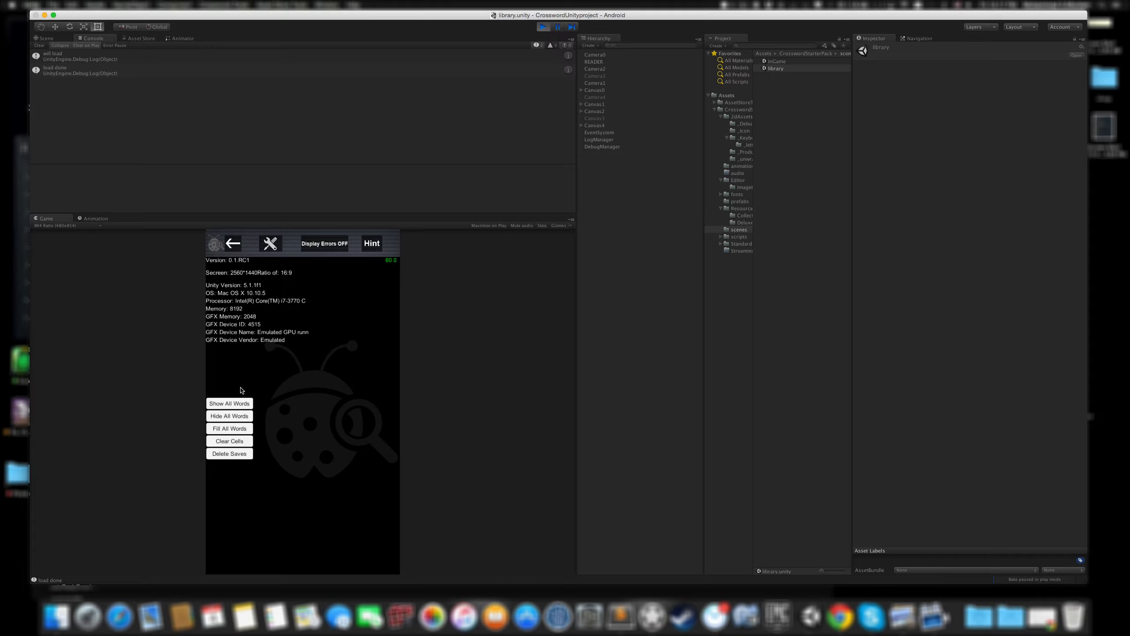
pyautogui.click(217, 248)
pyautogui.click(217, 247)
pyautogui.click(229, 417)
pyautogui.click(215, 247)
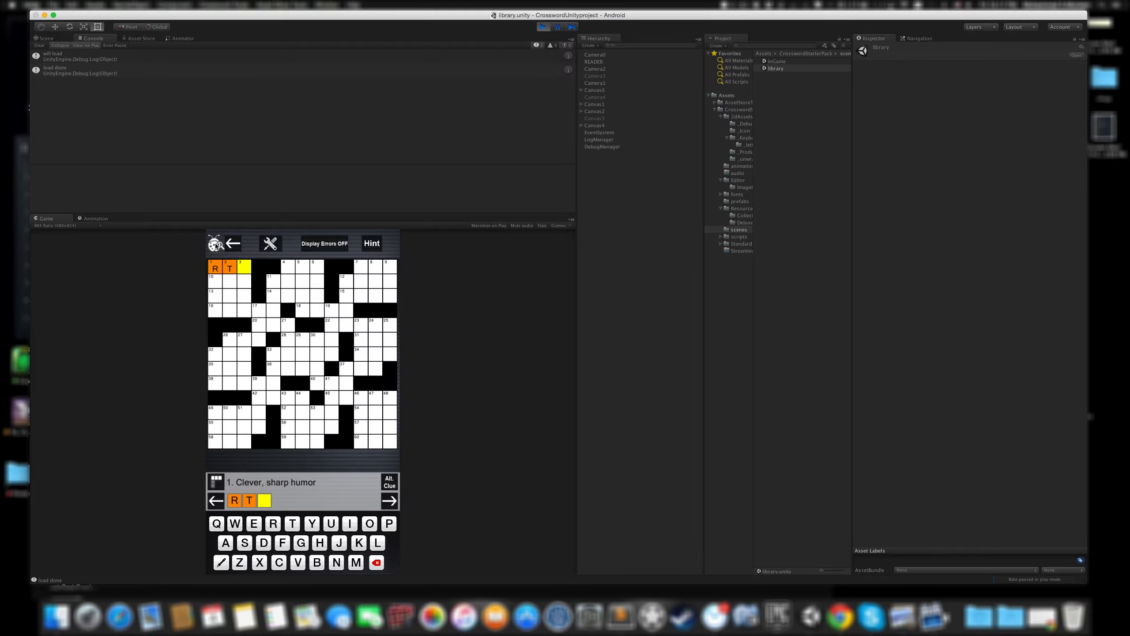
pyautogui.click(237, 392)
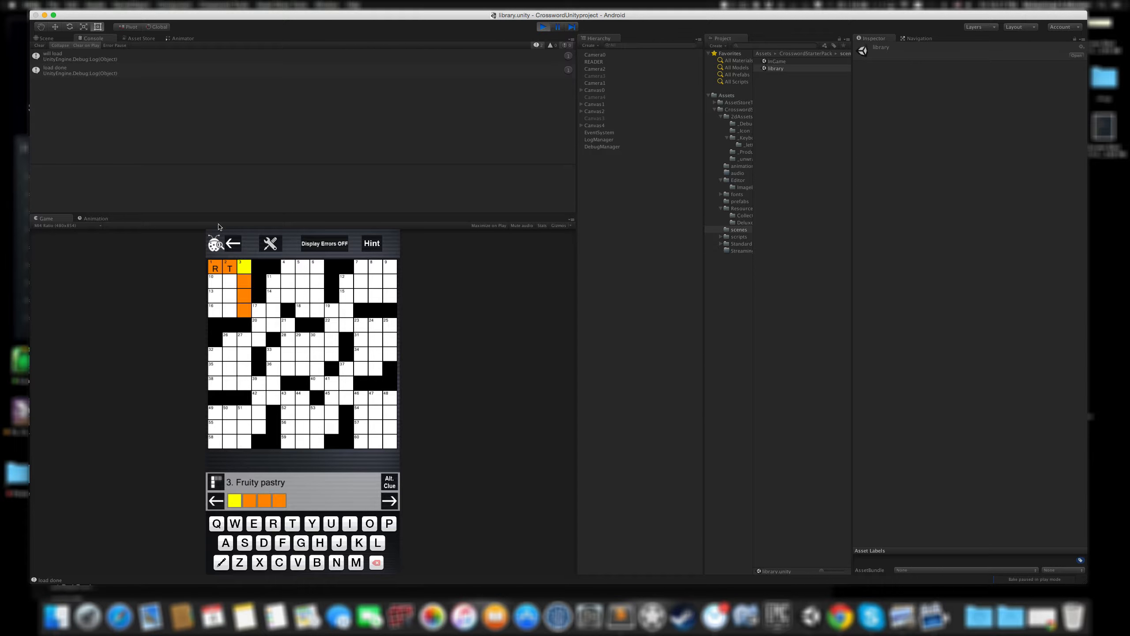
pyautogui.click(216, 246)
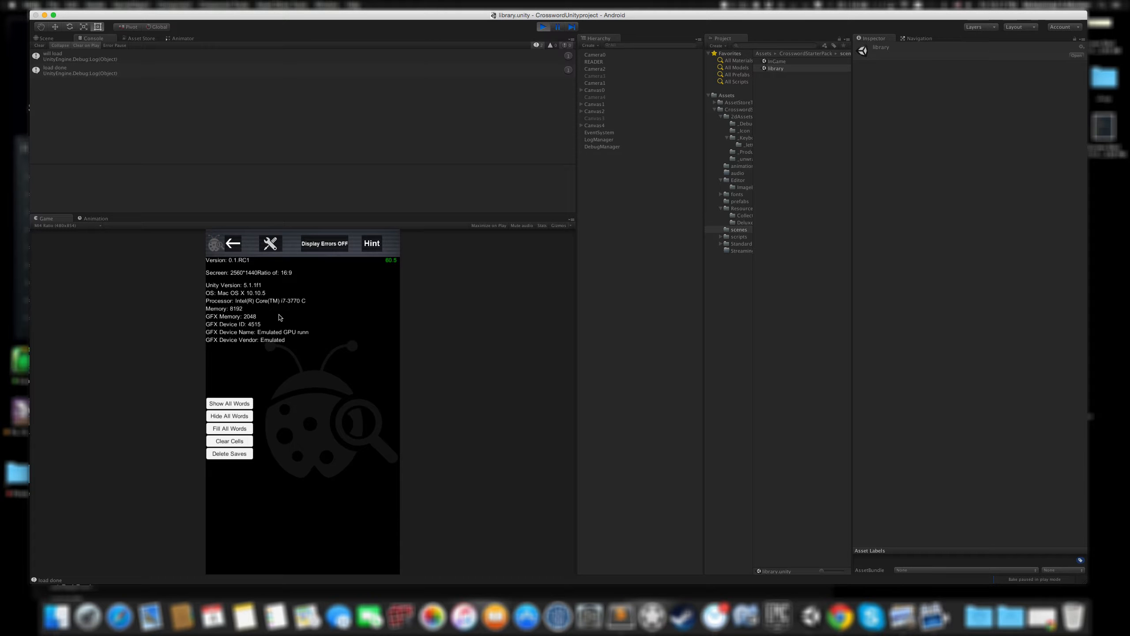
pyautogui.click(215, 245)
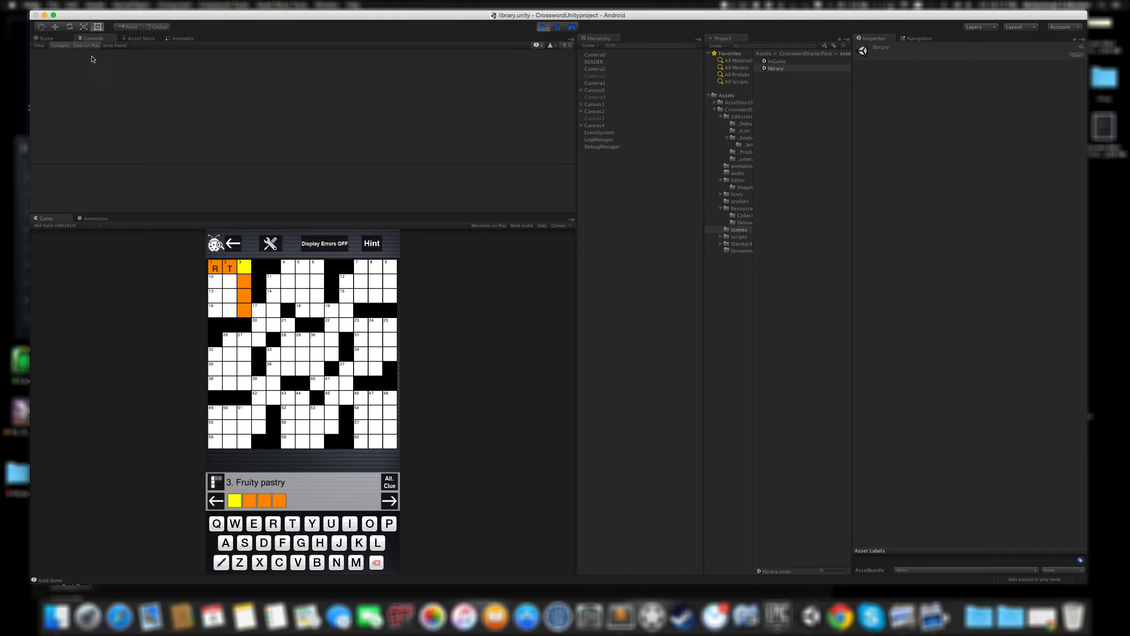
pyautogui.click(543, 27)
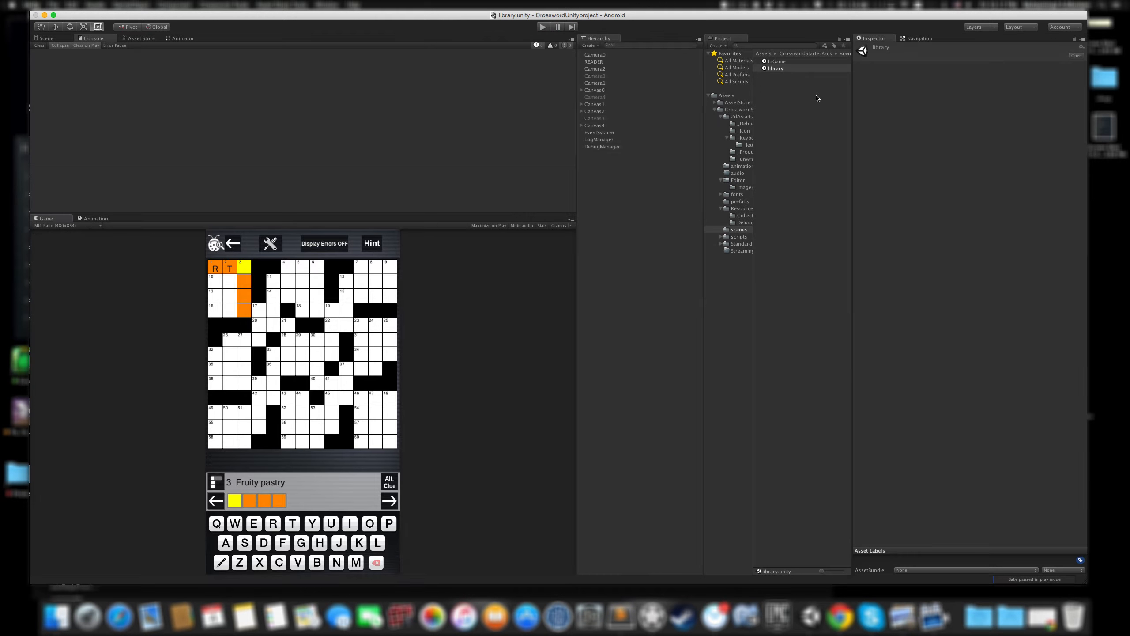
# Reopen the library scene and select the libraryManager object under Canvas1.
pyautogui.doubleClick(777, 62)
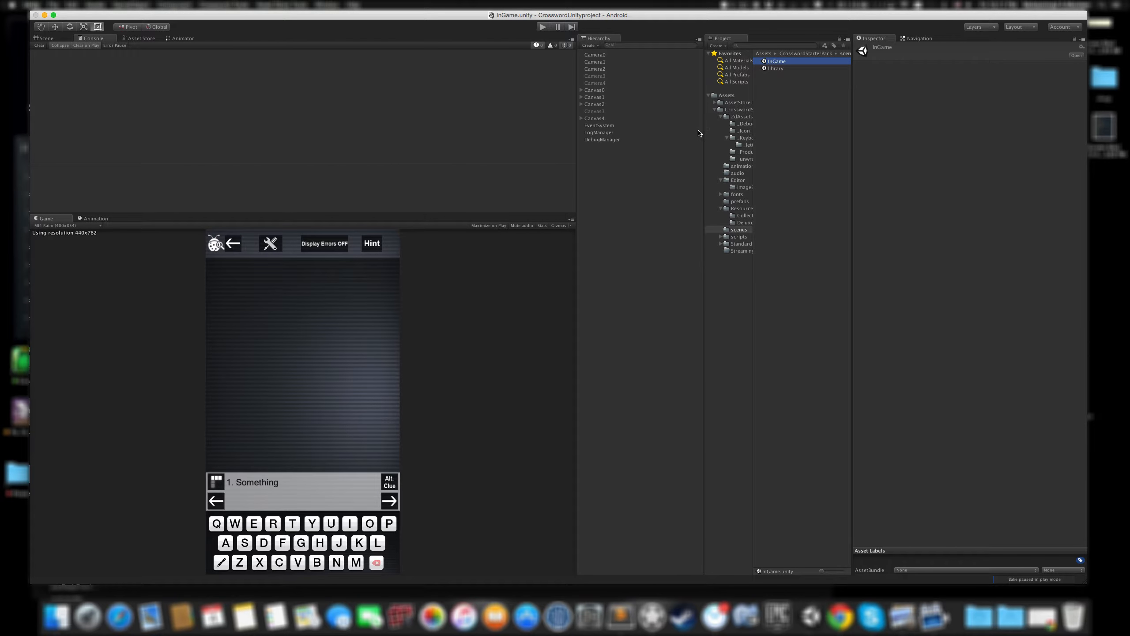
pyautogui.doubleClick(775, 69)
pyautogui.click(630, 90)
pyautogui.click(581, 69)
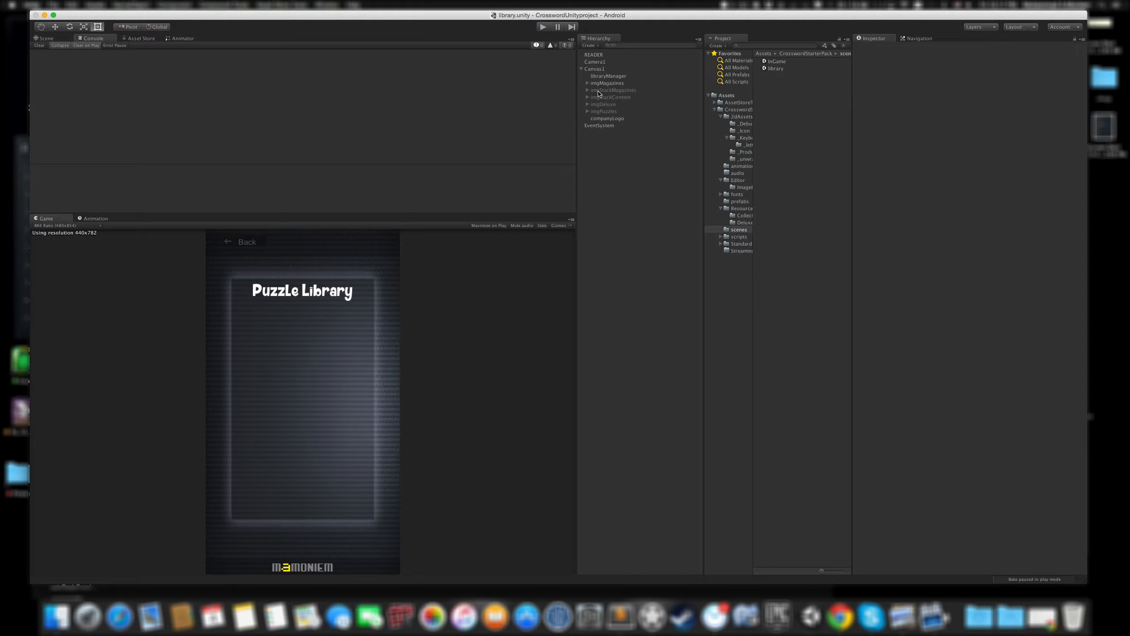
pyautogui.click(613, 77)
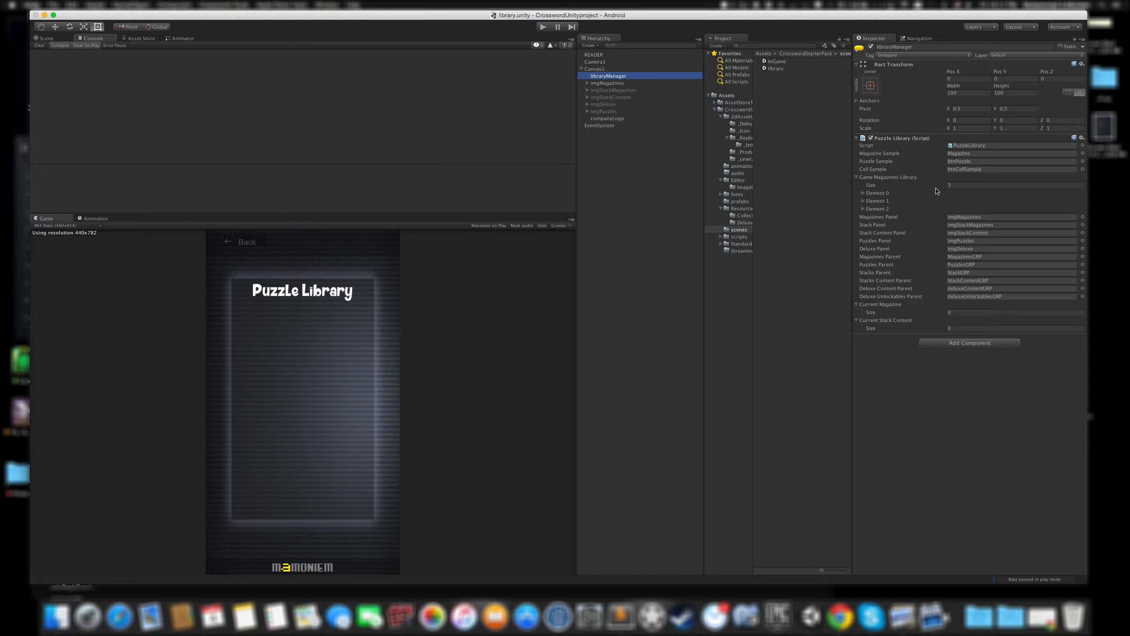
# Expand Elements 0, 1 and 2 of the Game Magazines Library, leaving Element 1's Stack Content collapsed.
pyautogui.click(868, 209)
pyautogui.click(869, 201)
pyautogui.click(869, 193)
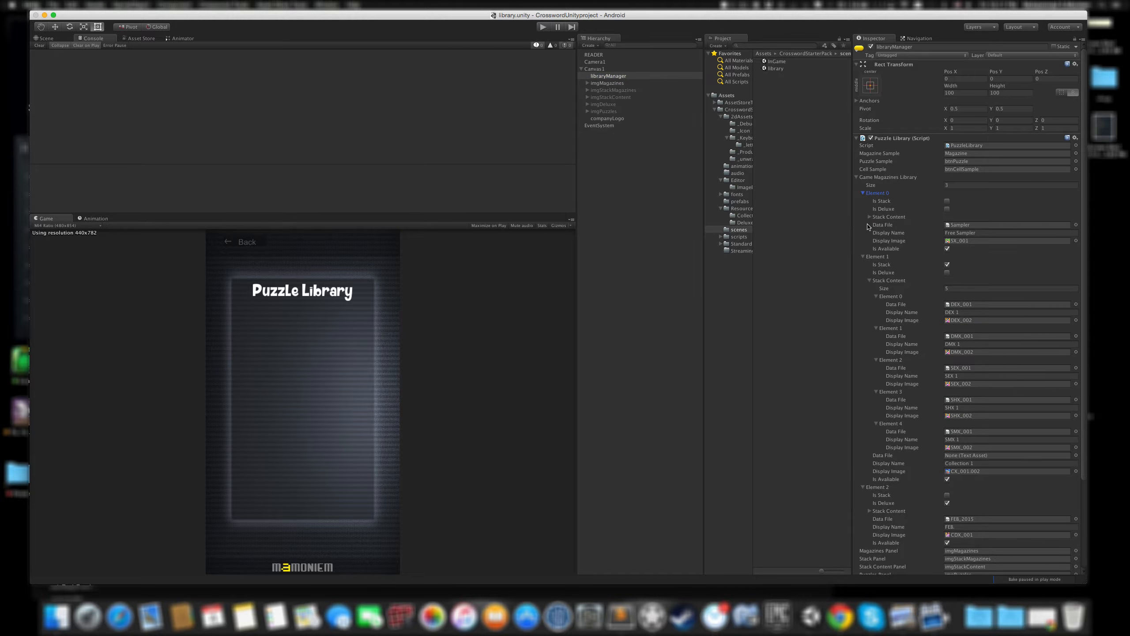
pyautogui.click(869, 281)
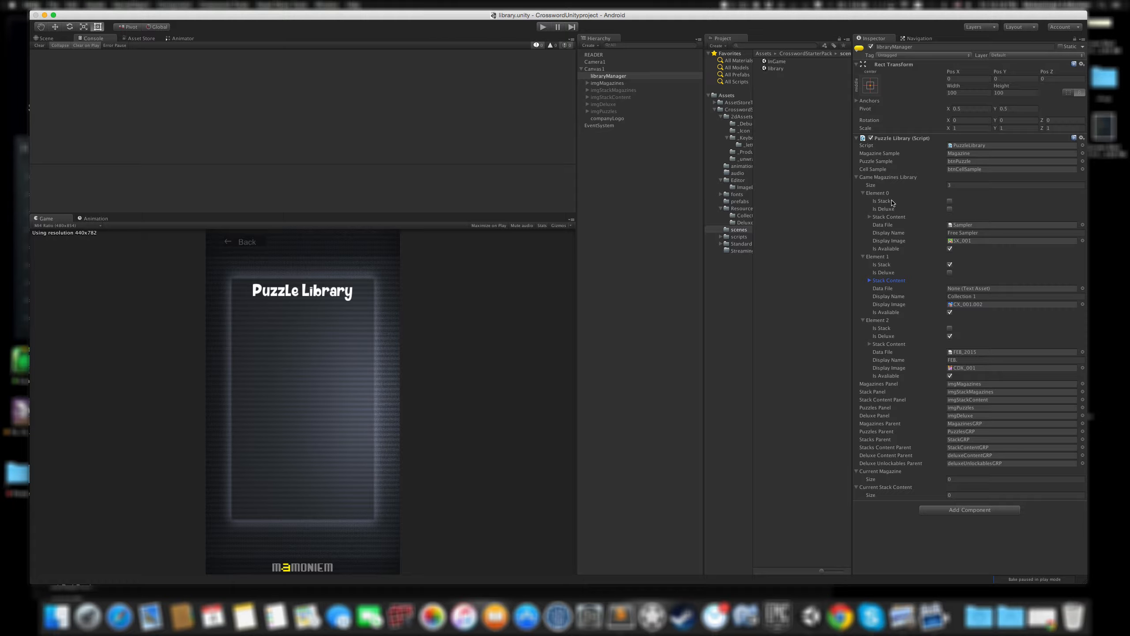
# Locate the Sampler data file used by Element 0, view its XML content and reveal the file in Finder.
pyautogui.click(957, 226)
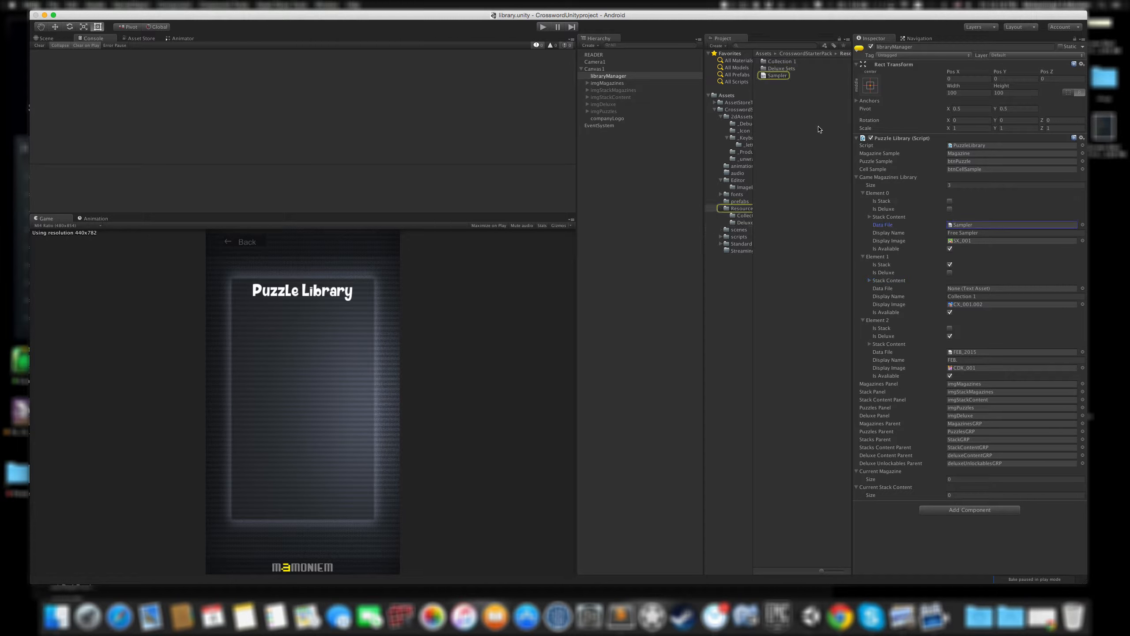
pyautogui.click(775, 76)
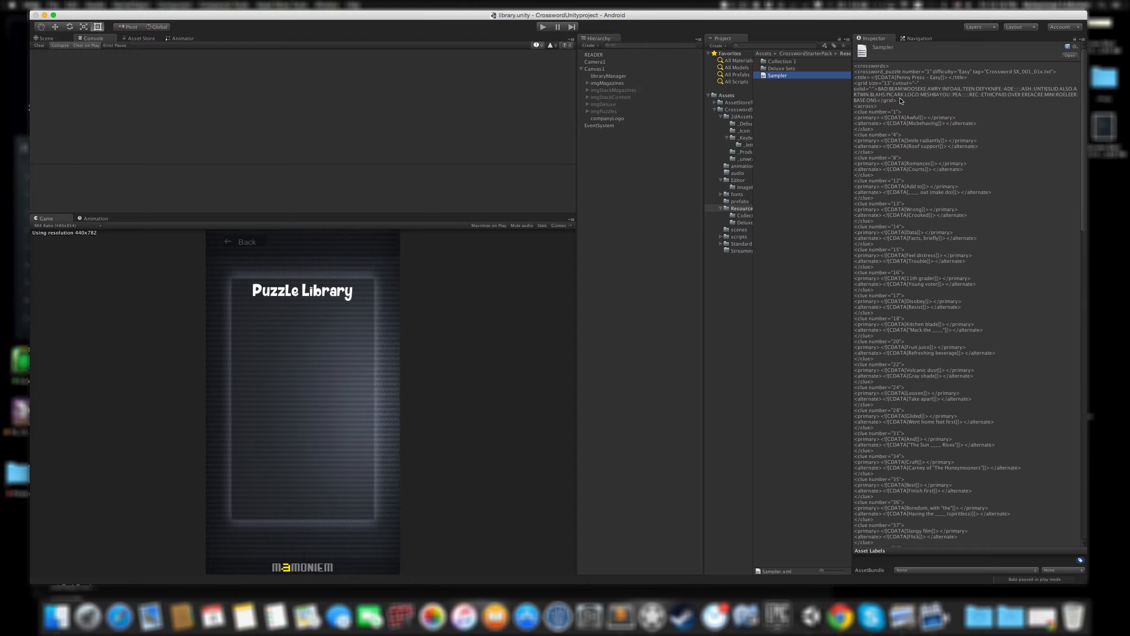
pyautogui.rightClick(777, 76)
pyautogui.click(796, 87)
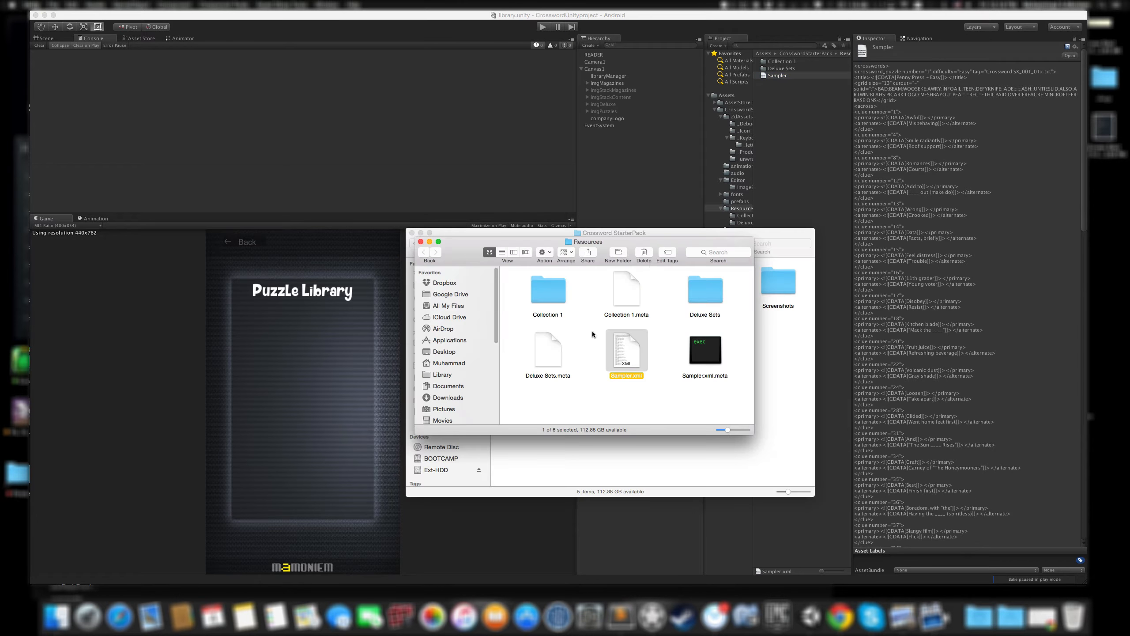
# Open Sampler.xml in the text editor and highlight the first puzzle's full string of grid letters.
pyautogui.doubleClick(623, 356)
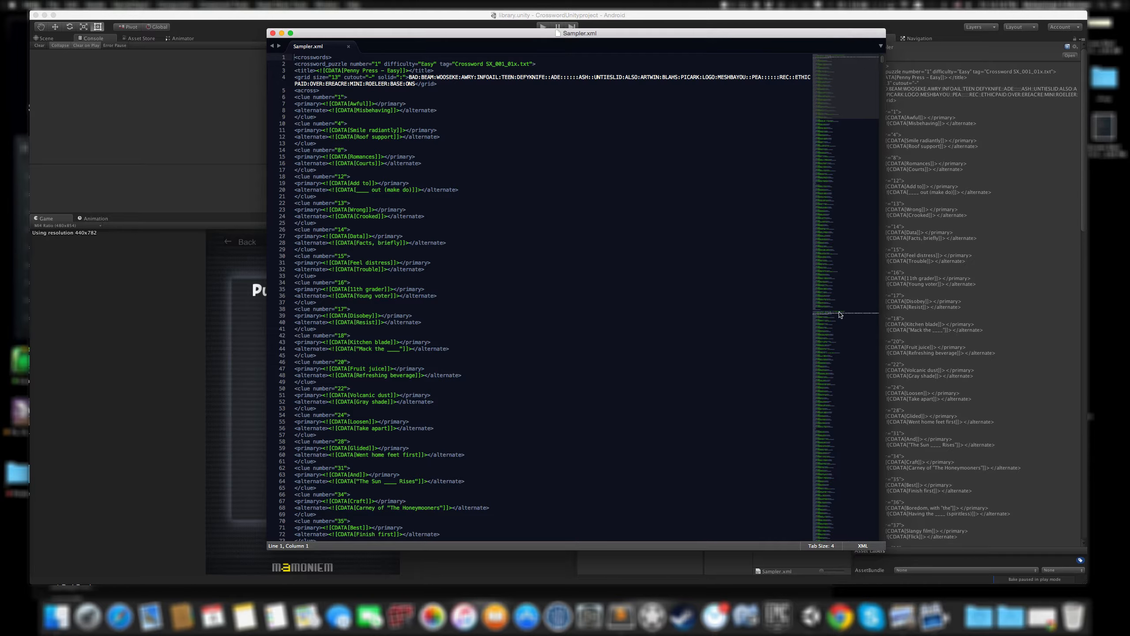
pyautogui.moveTo(851, 67); pyautogui.dragTo(824, 71)
pyautogui.moveTo(409, 77); pyautogui.dragTo(418, 77)
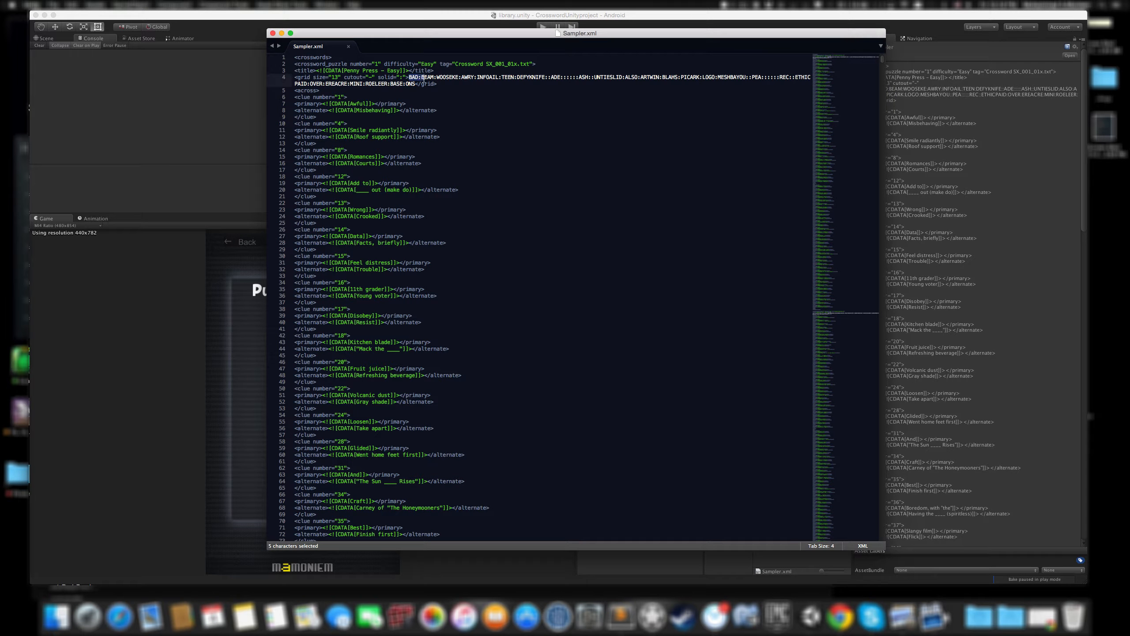
pyautogui.keyDown('shift'); pyautogui.click(415, 84); pyautogui.keyUp('shift')
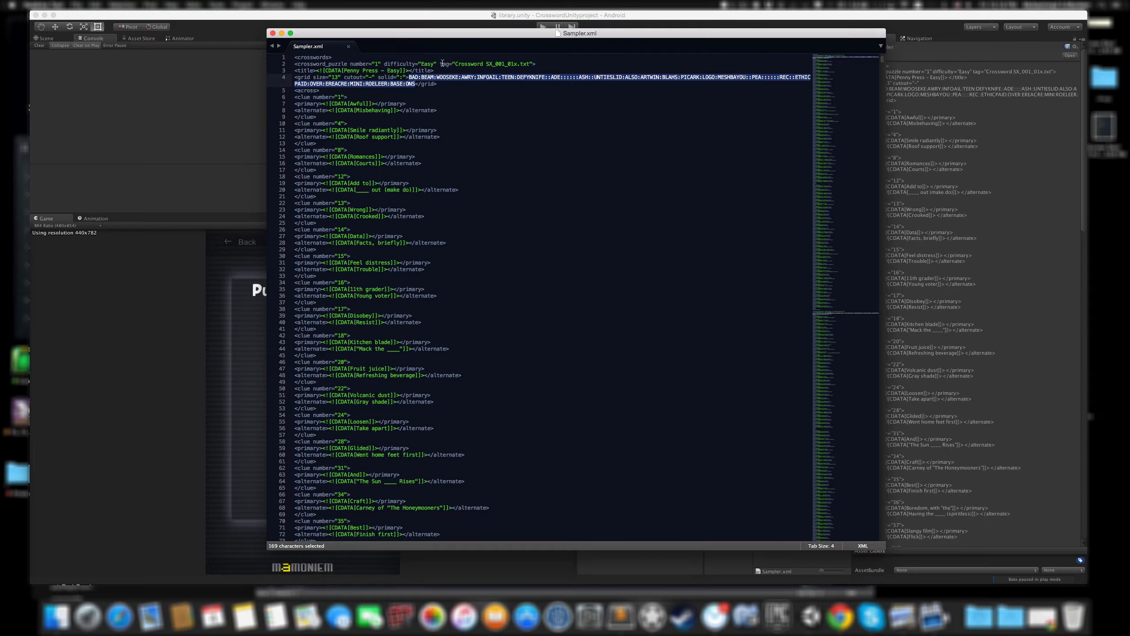
# Highlight the first puzzle's tag value, solid marker and grid size in Sampler.xml, and close the file.
pyautogui.moveTo(455, 63); pyautogui.dragTo(532, 63)
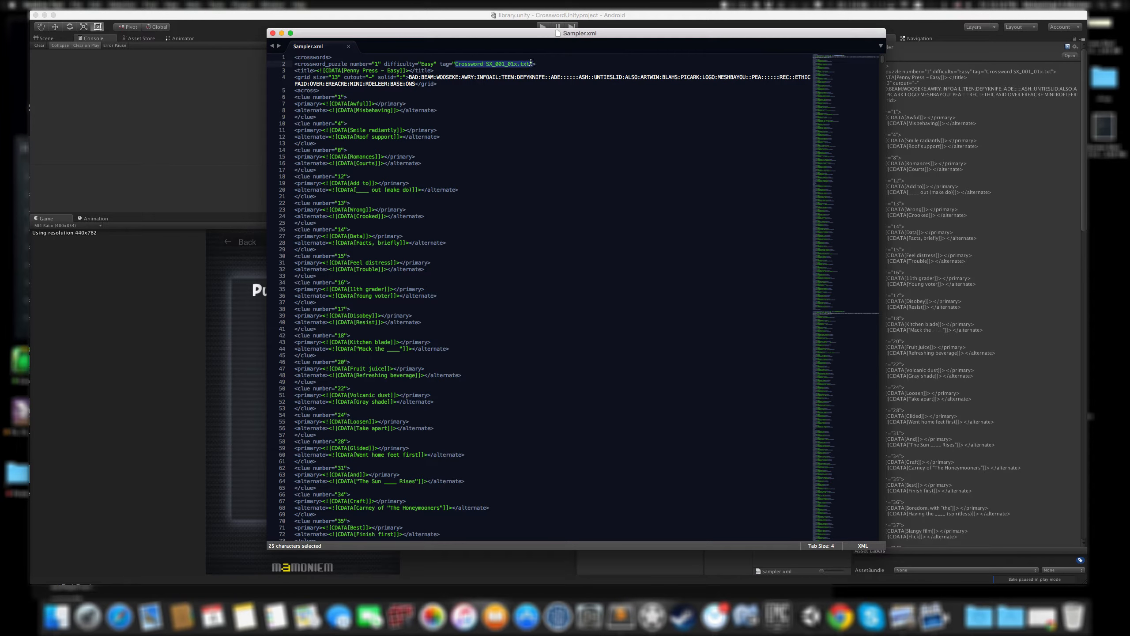
pyautogui.moveTo(400, 76); pyautogui.dragTo(402, 77)
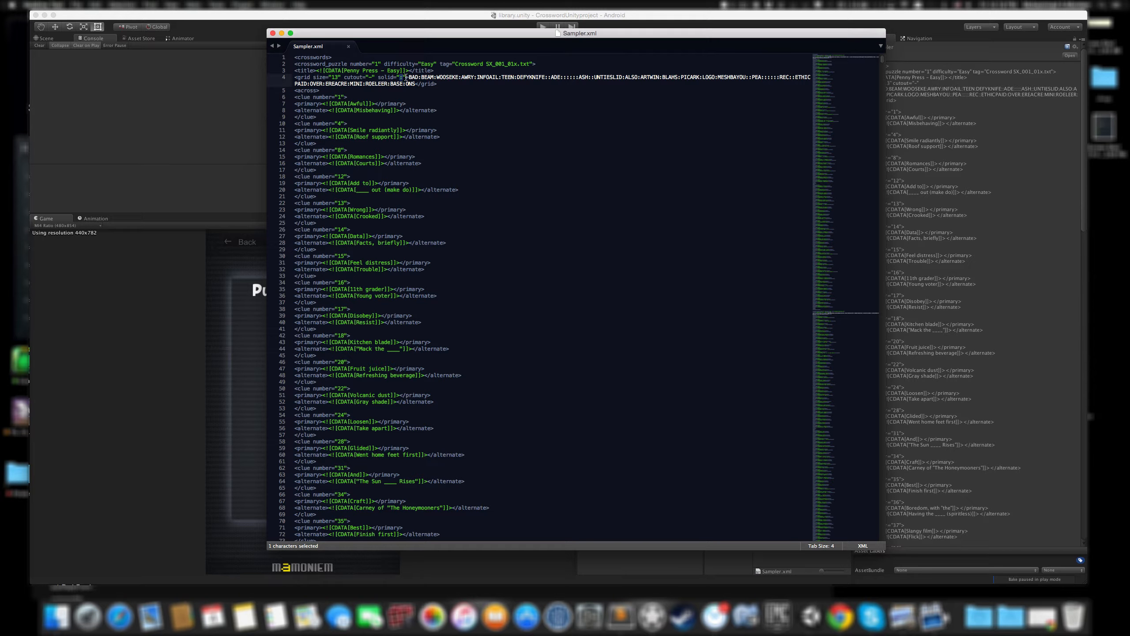
pyautogui.doubleClick(334, 77)
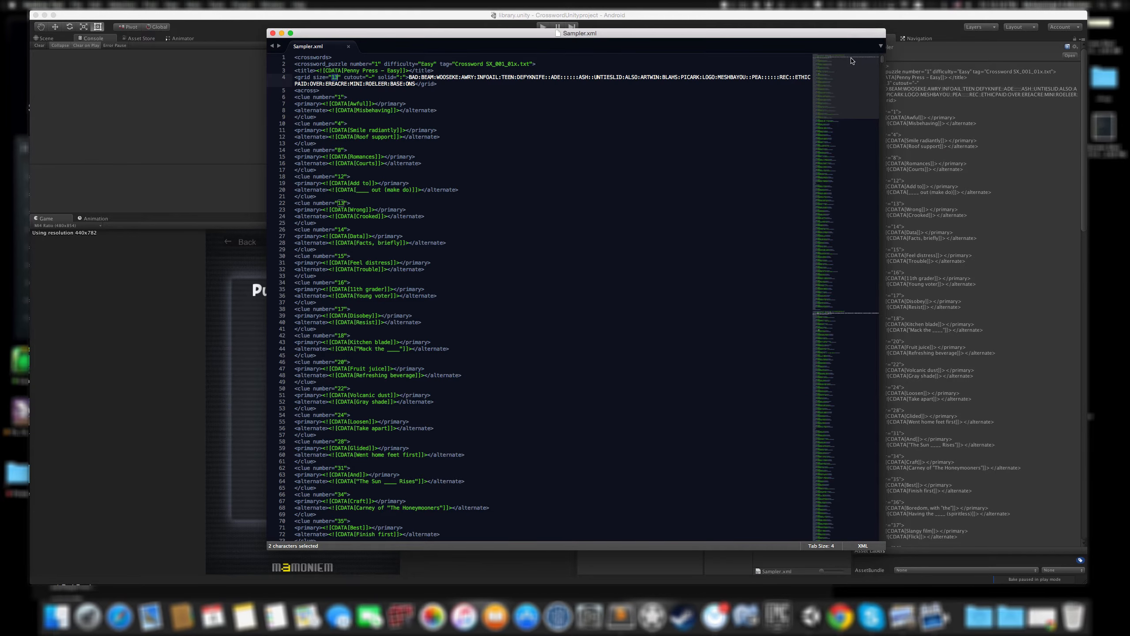
pyautogui.moveTo(851, 61); pyautogui.dragTo(823, 26)
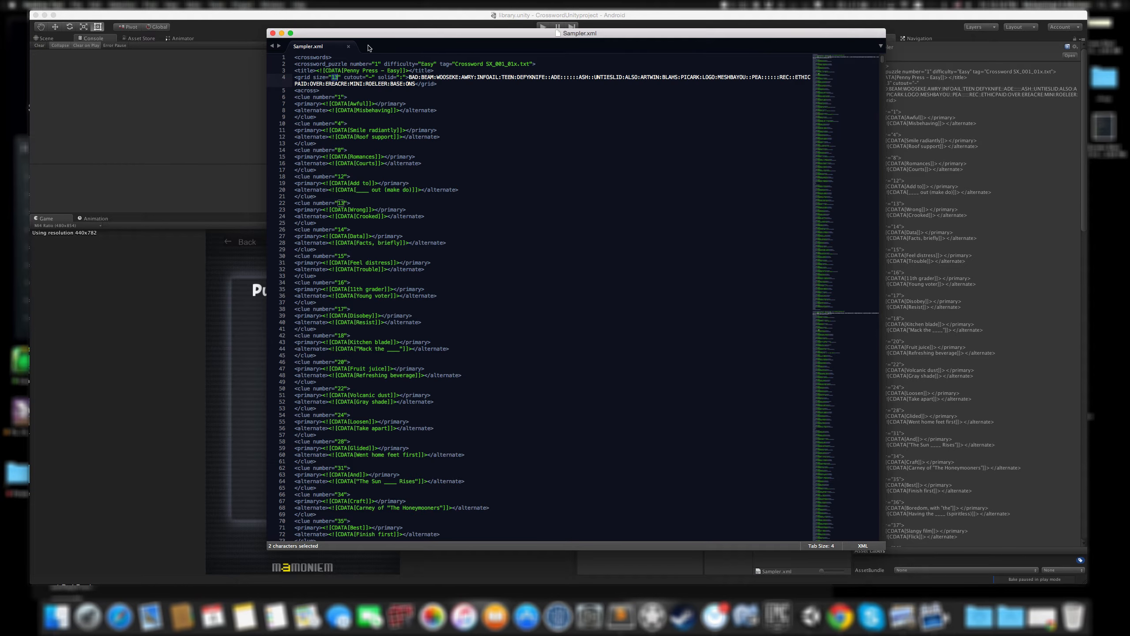
pyautogui.click(350, 47)
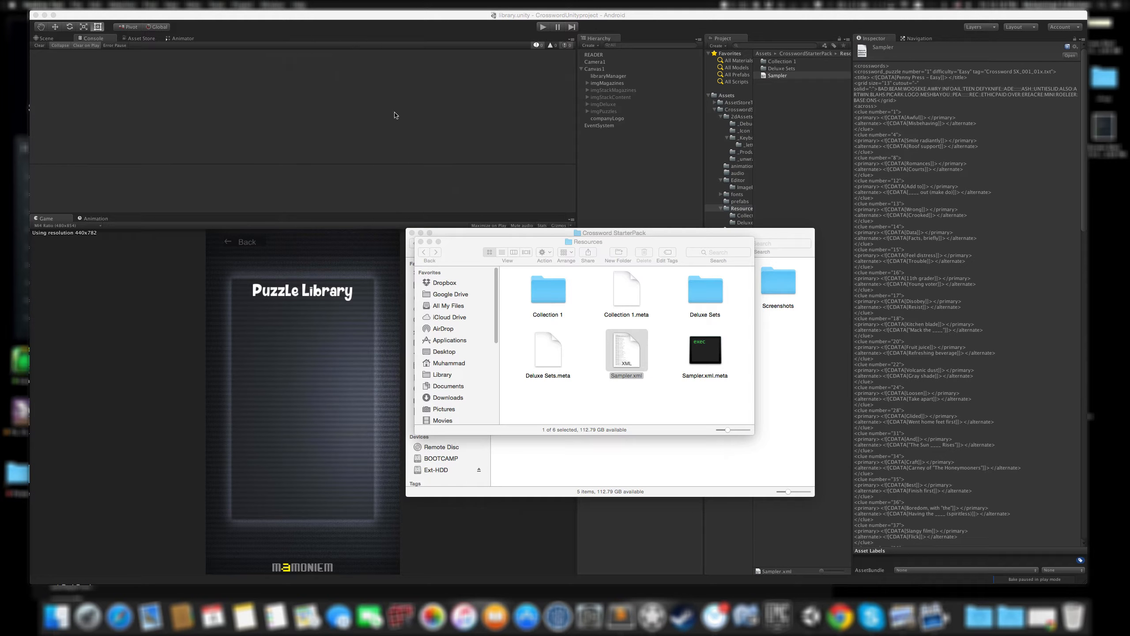
# Return to Unity, run the library scene and open the Free Sampler magazine.
pyautogui.click(324, 351)
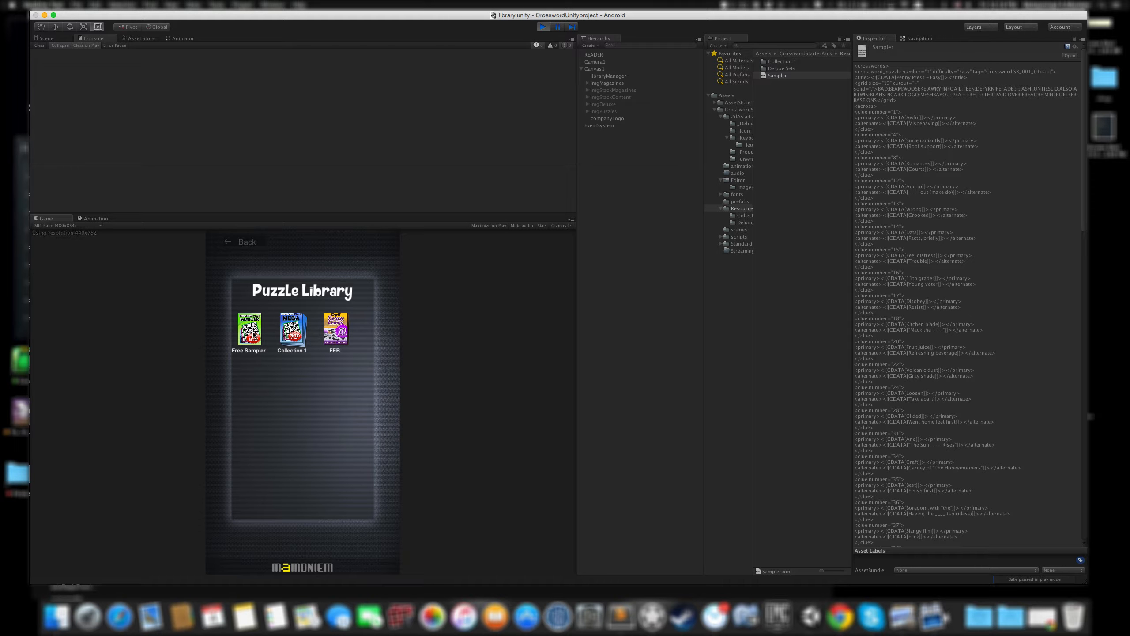
pyautogui.click(251, 326)
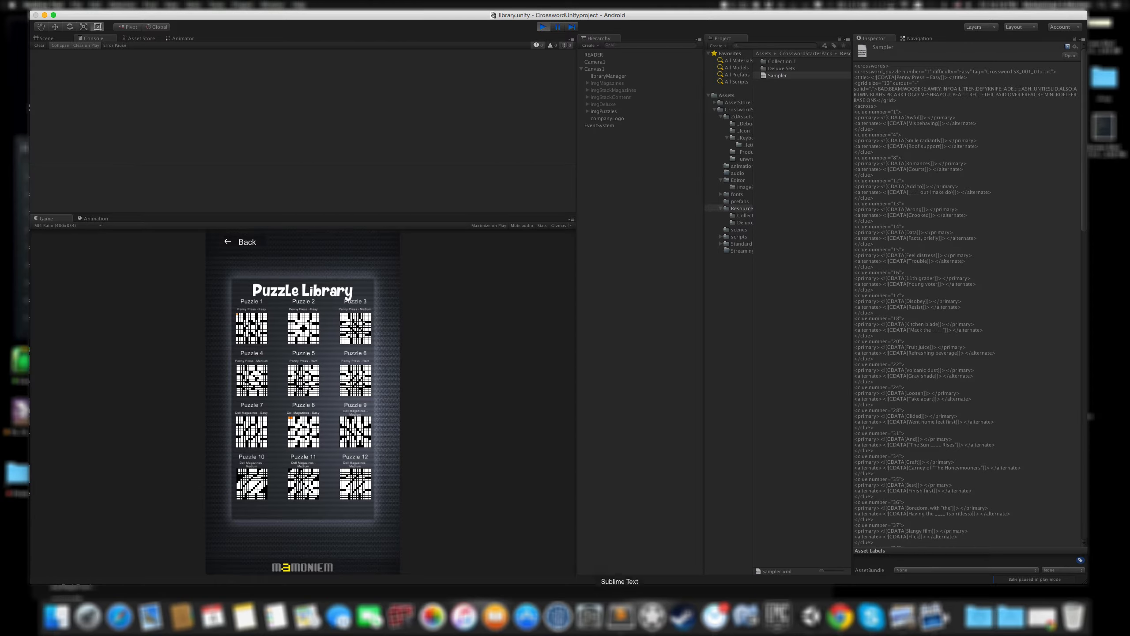
# Switch to Sublime Text and open Sampler.xml there from the Finder Resources folder.
pyautogui.click(621, 615)
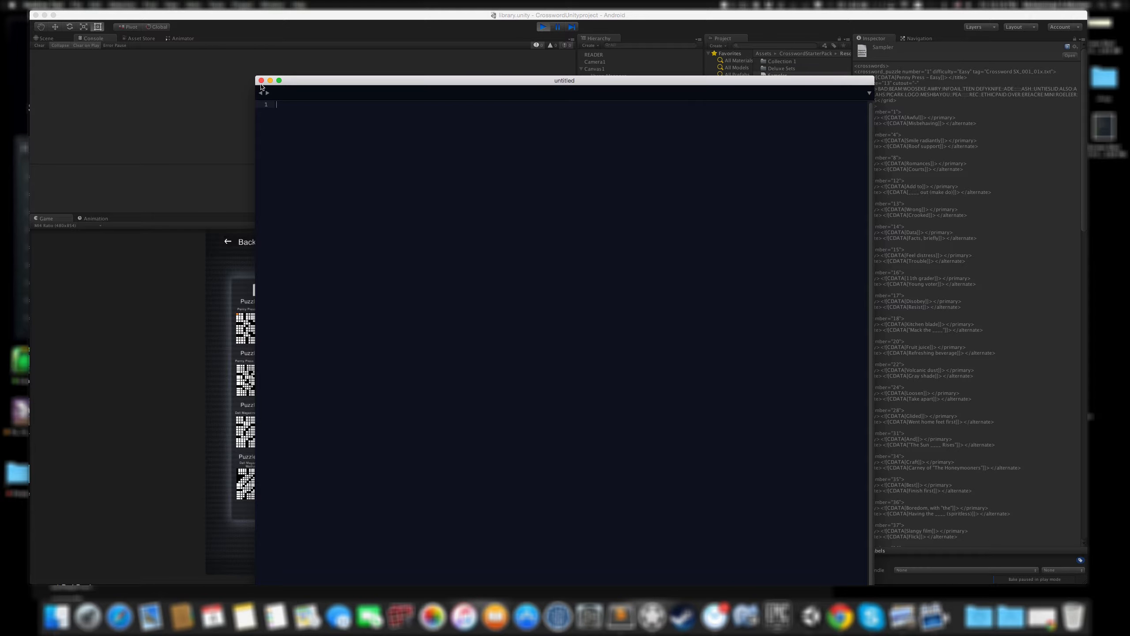
pyautogui.click(56, 616)
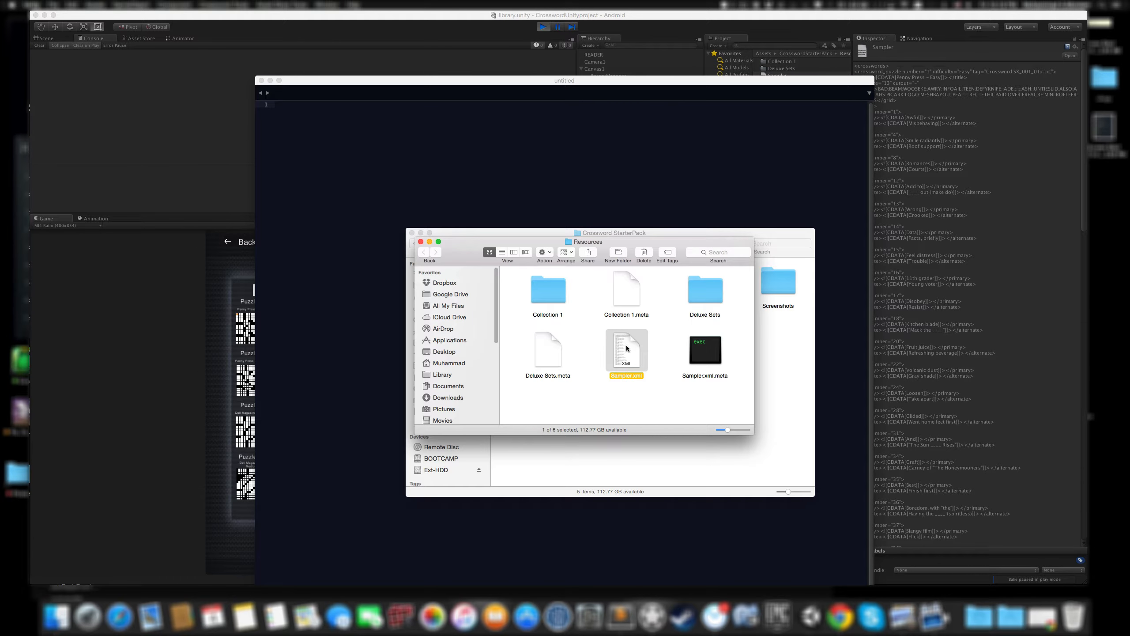
pyautogui.moveTo(626, 349); pyautogui.dragTo(297, 392)
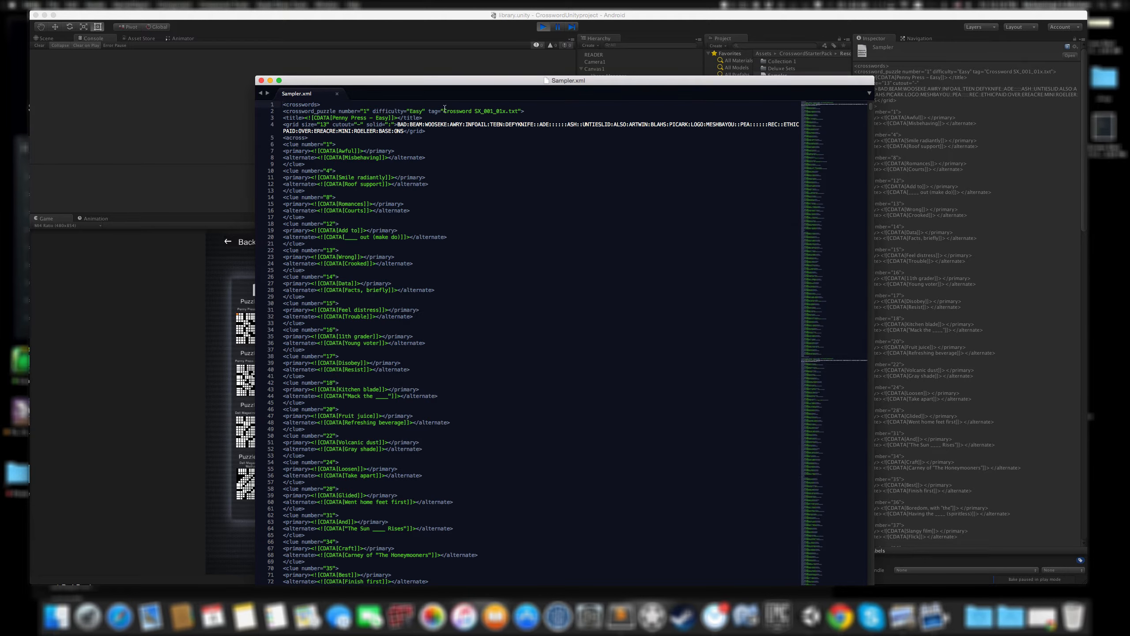
# Examine the puzzle entries in Sampler.xml through to the file's end, with the editor window placed beside the running Puzzle Library.
pyautogui.moveTo(330, 118); pyautogui.dragTo(394, 118)
pyautogui.scroll(-20, 832, 175)
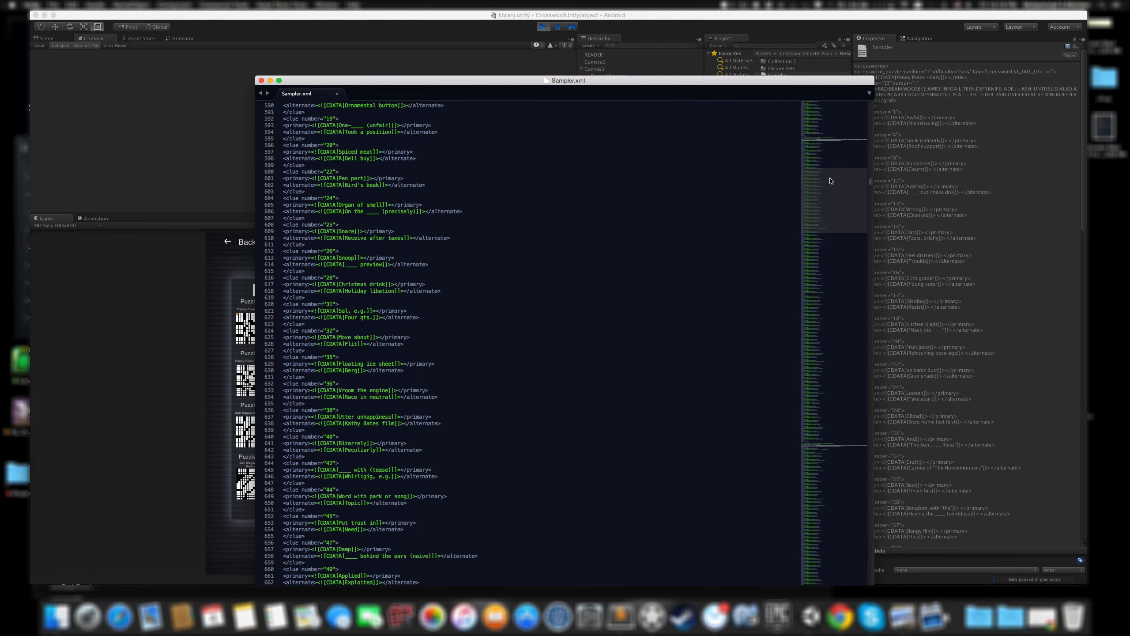
pyautogui.scroll(-2, 833, 173)
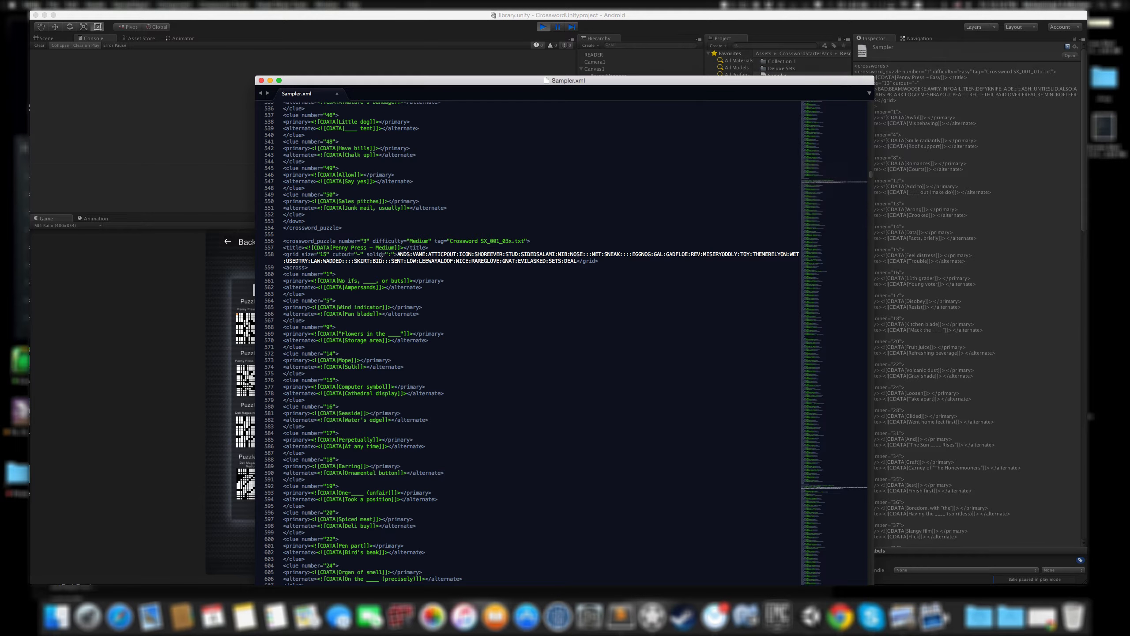
pyautogui.scroll(20, 829, 175)
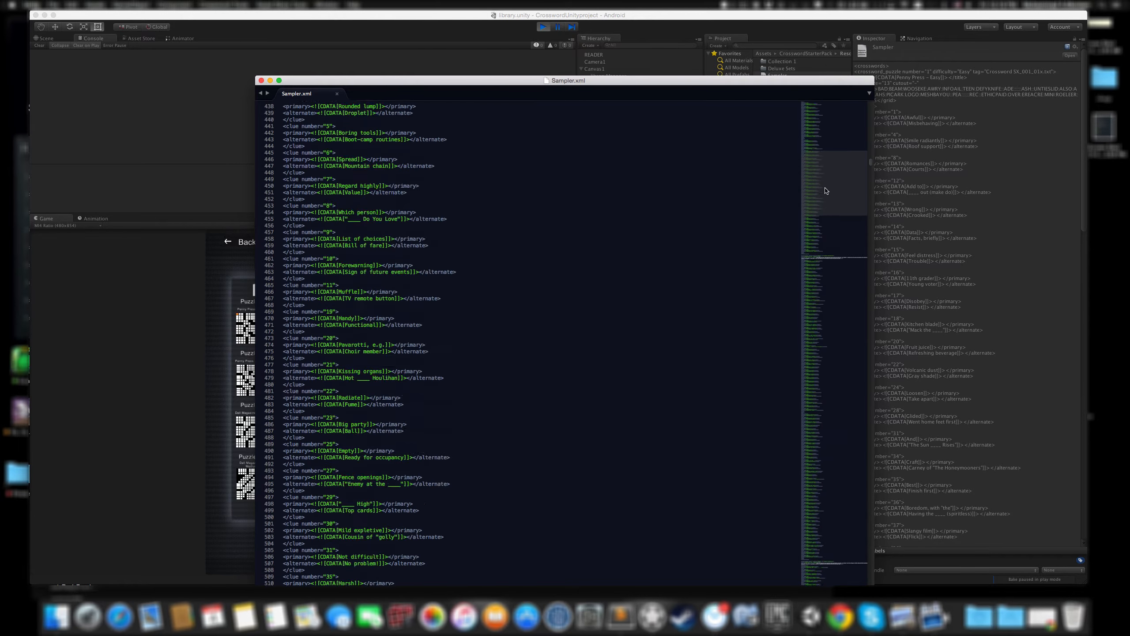
pyautogui.scroll(6, 828, 175)
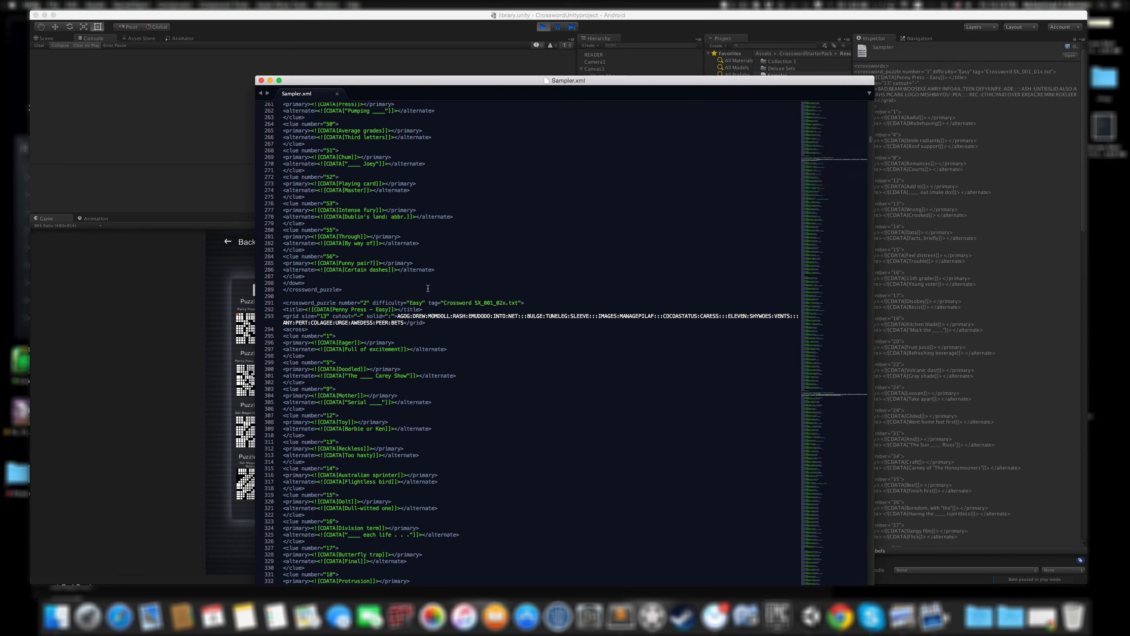
pyautogui.scroll(-20, 828, 178)
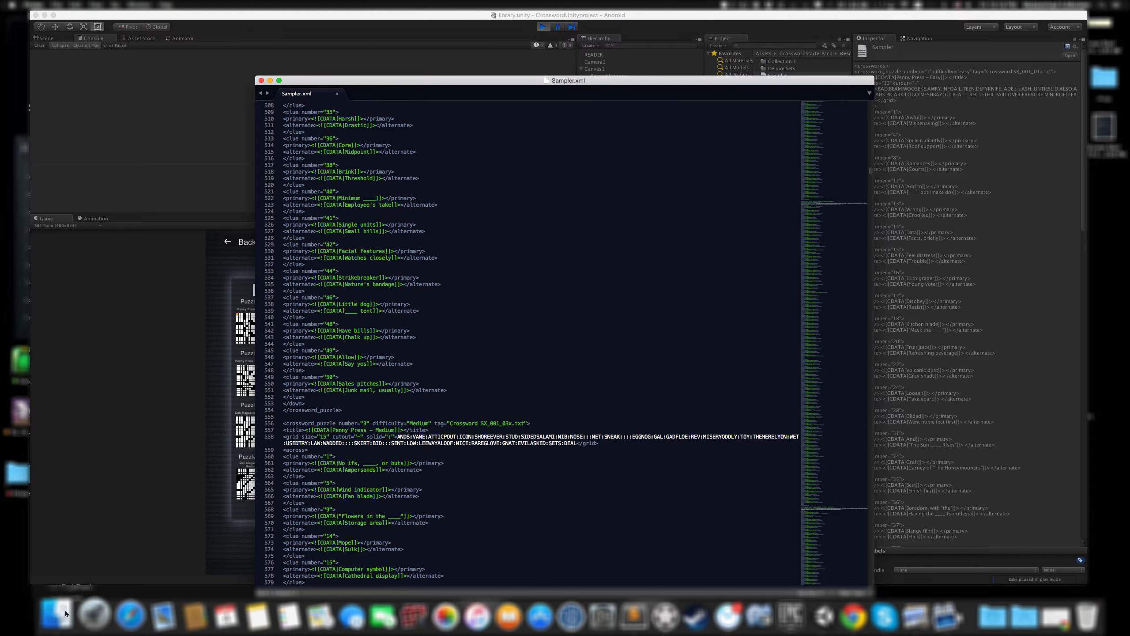
pyautogui.moveTo(450, 82); pyautogui.dragTo(598, 57)
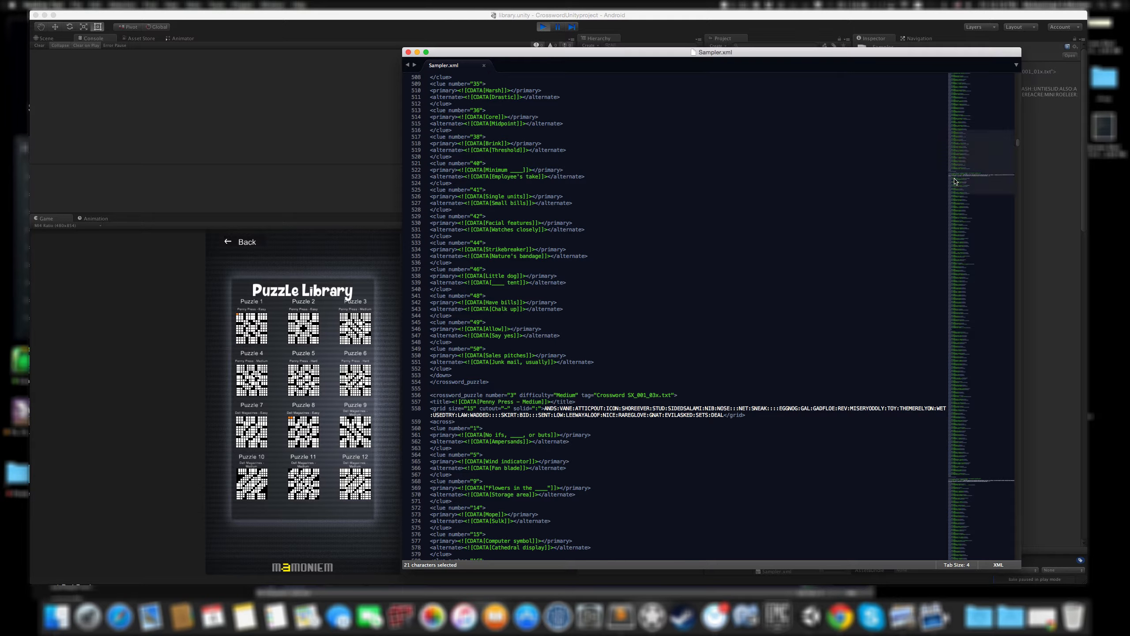
pyautogui.moveTo(985, 149); pyautogui.dragTo(943, 533)
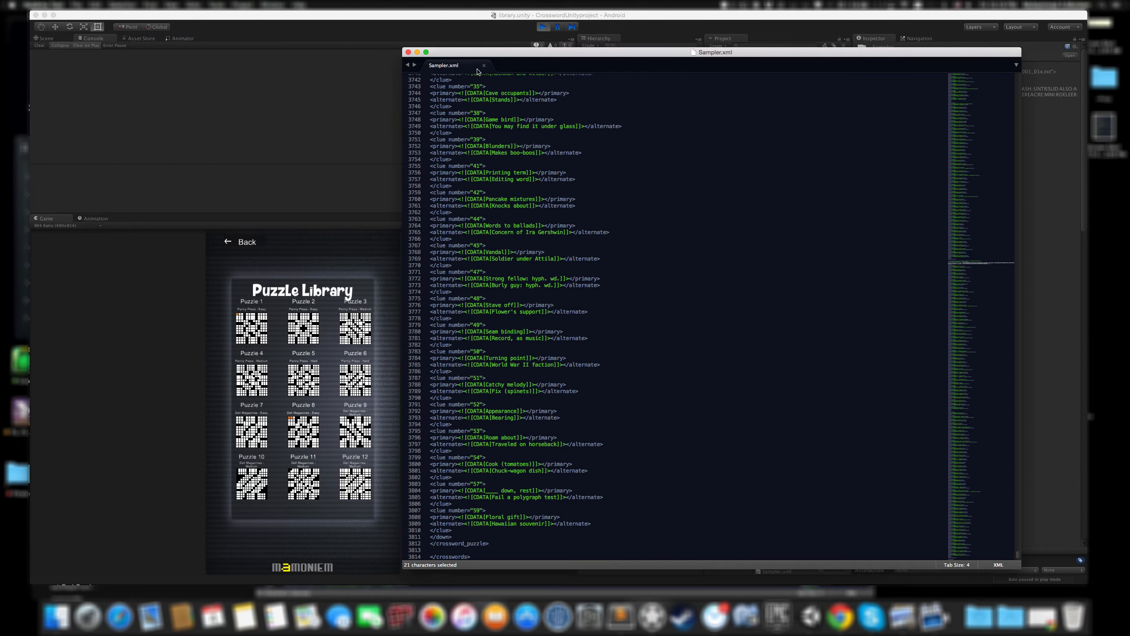
# Restart the library scene with libraryManager selected, and view Collection 1 and Free Sampler in turn, returning to the magazine list.
pyautogui.click(542, 28)
pyautogui.click(617, 76)
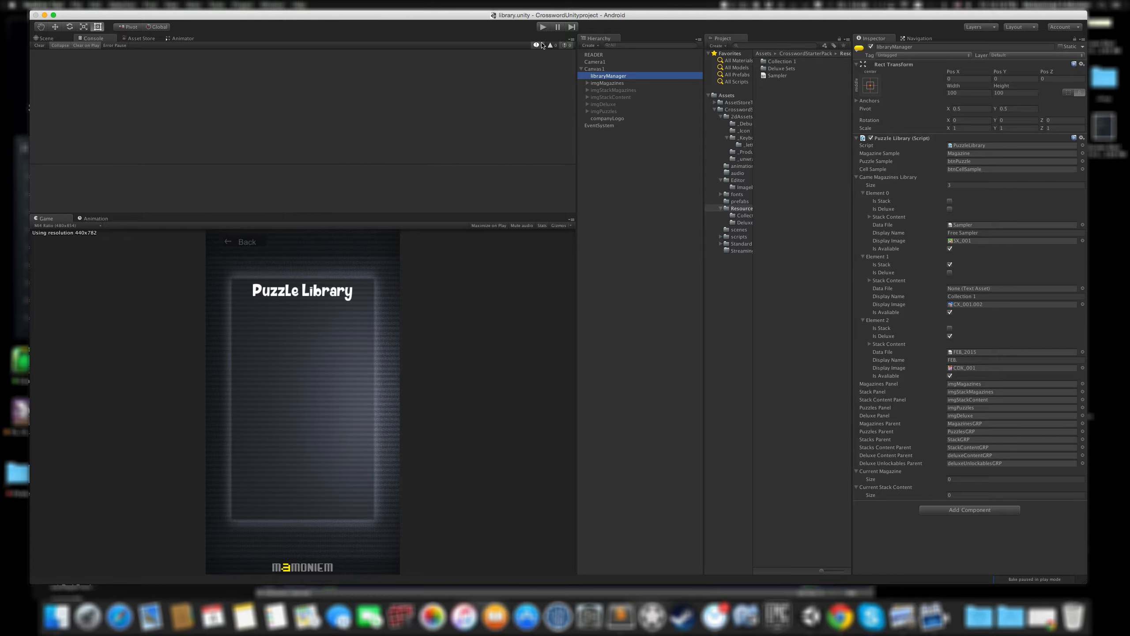
pyautogui.click(543, 28)
pyautogui.click(301, 334)
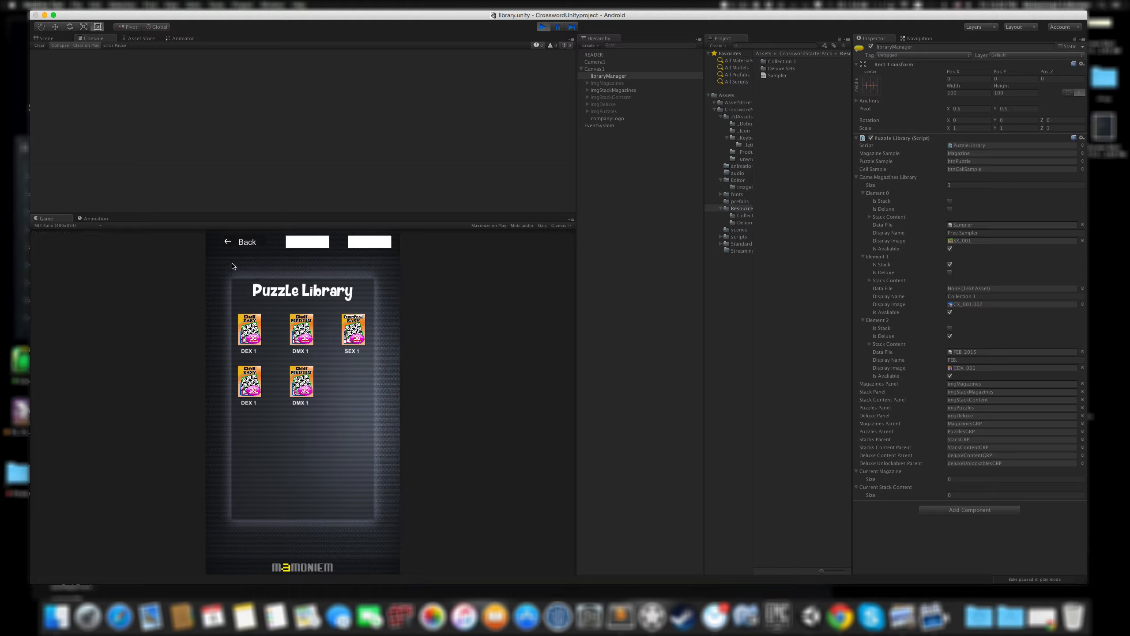
pyautogui.click(240, 244)
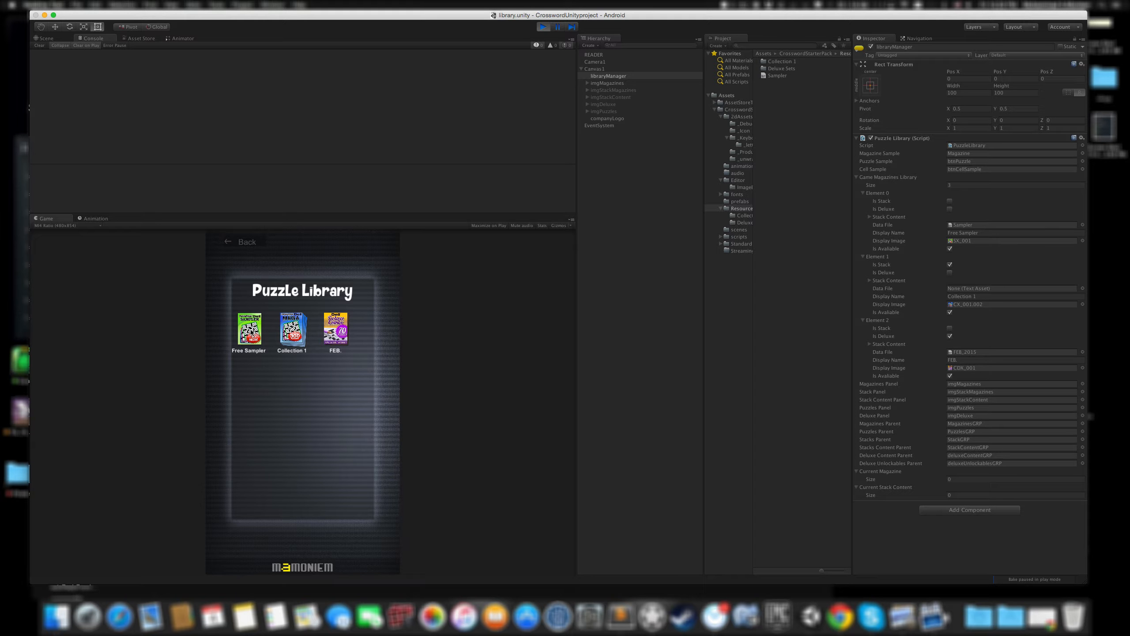
pyautogui.click(250, 331)
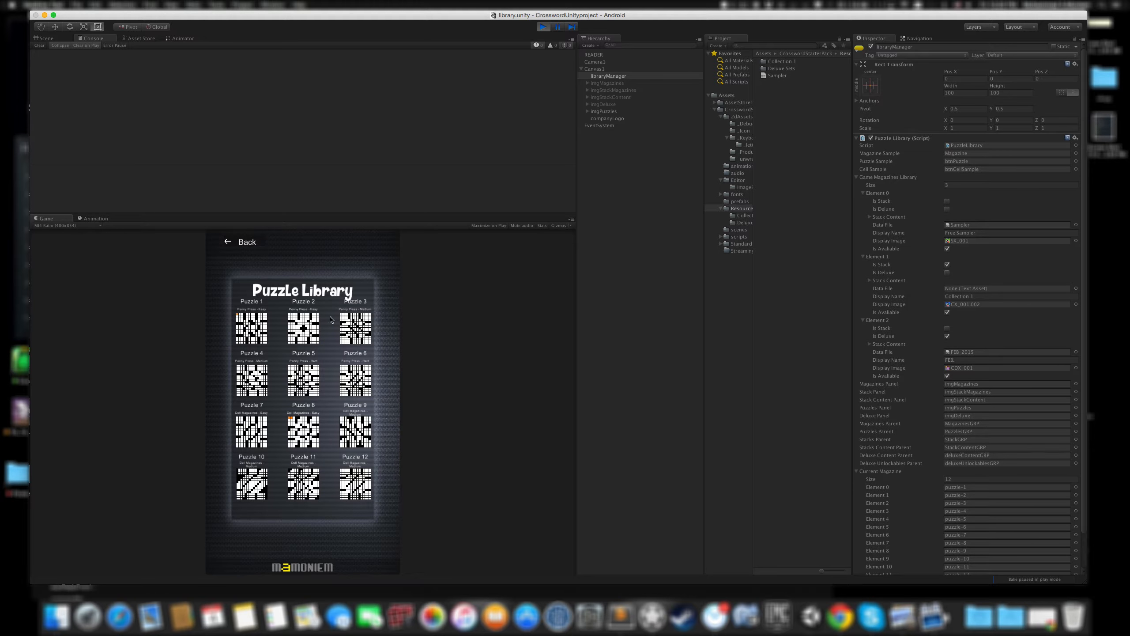
pyautogui.click(227, 236)
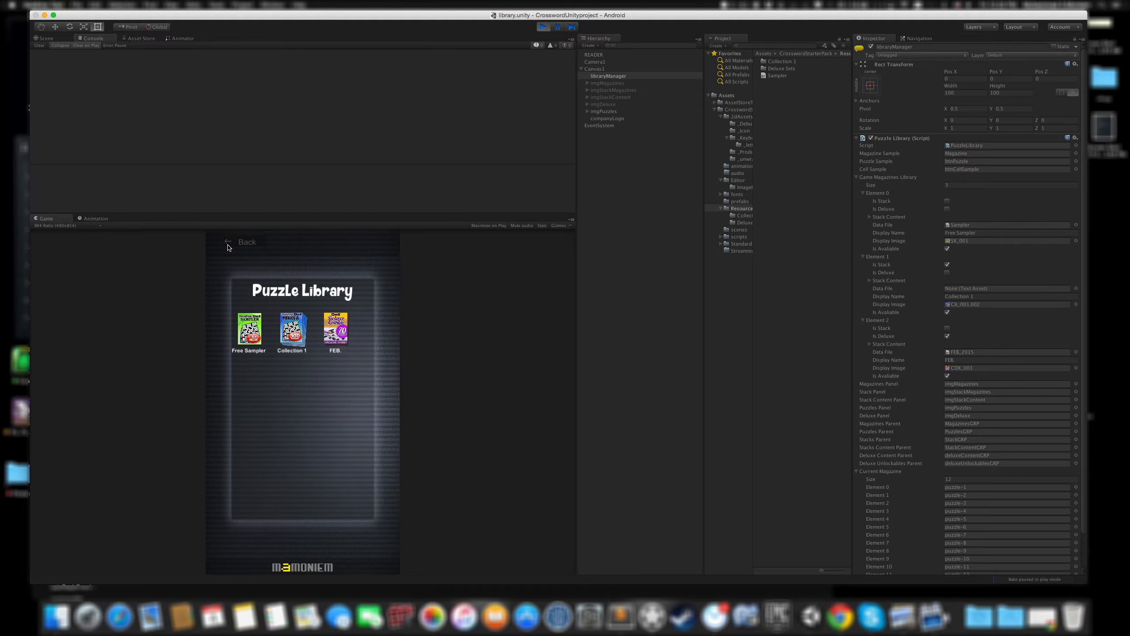
# View the puzzles of the DMX 1 magazine inside Collection 1, return to the magazine list and stop the game.
pyautogui.click(294, 342)
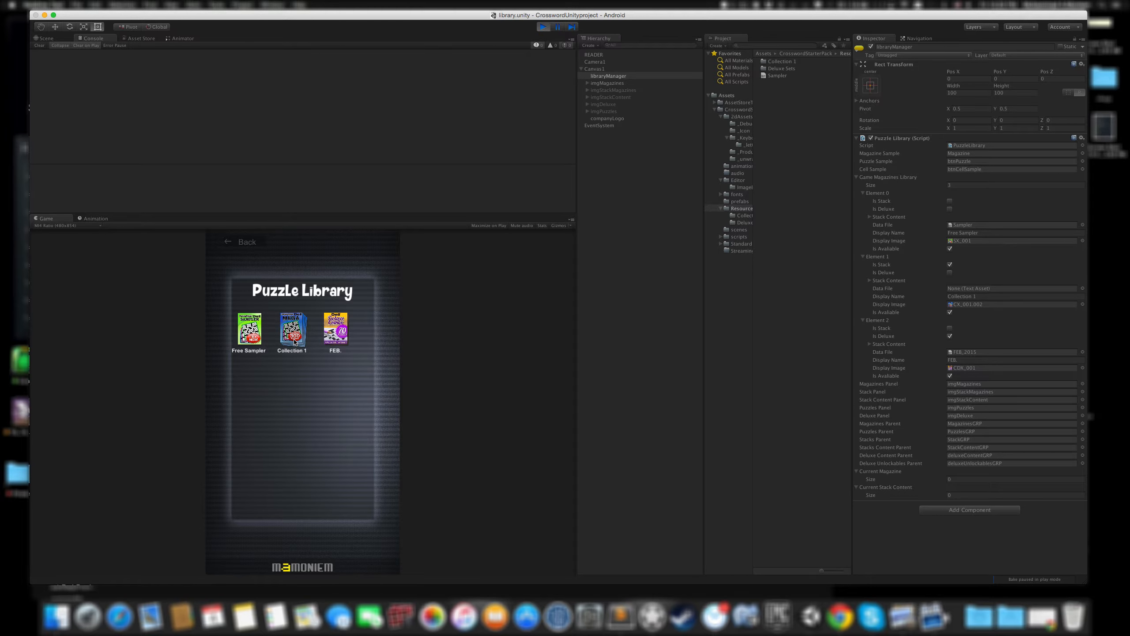
pyautogui.click(300, 327)
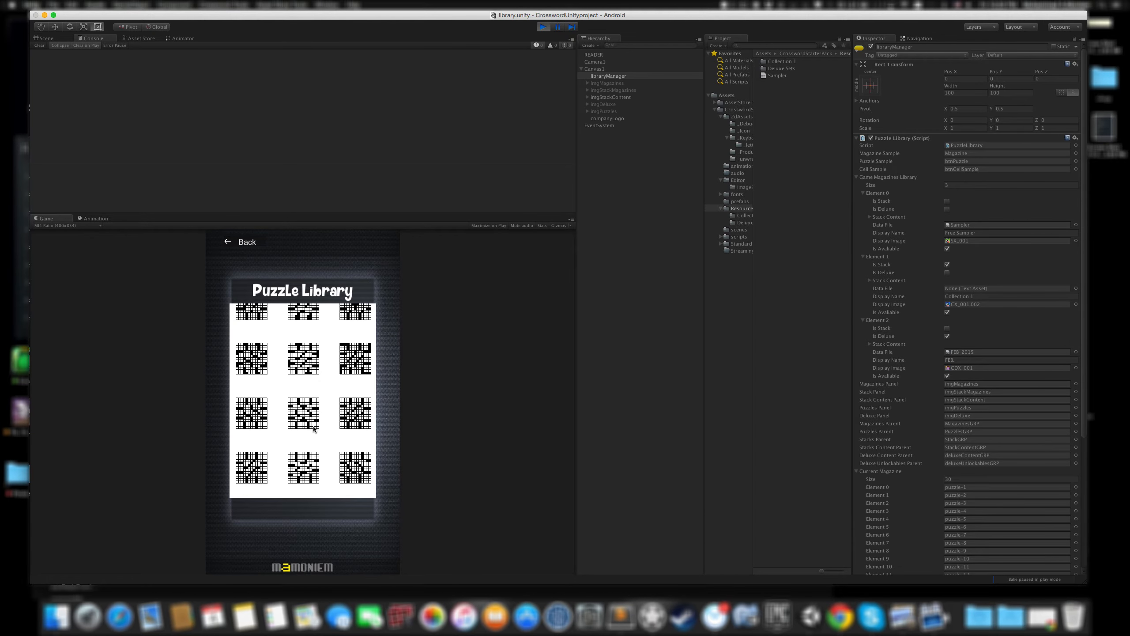
pyautogui.click(233, 243)
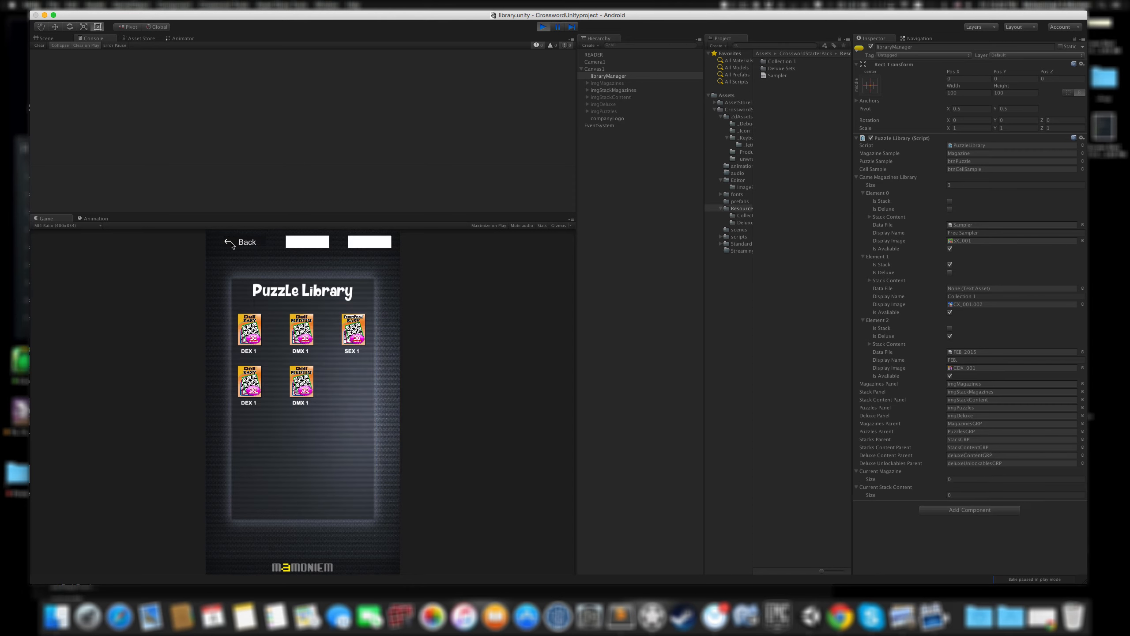
pyautogui.click(233, 243)
pyautogui.click(545, 30)
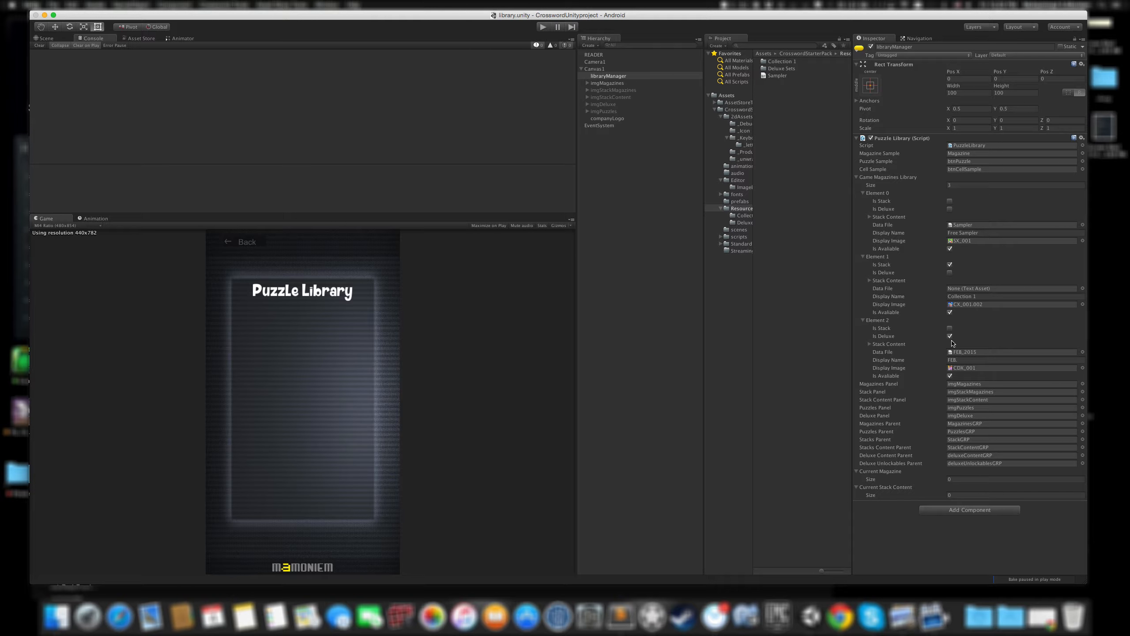
# Run the library scene again and browse the puzzles and locked bonus puzzles of the FEB. magazine.
pyautogui.click(543, 27)
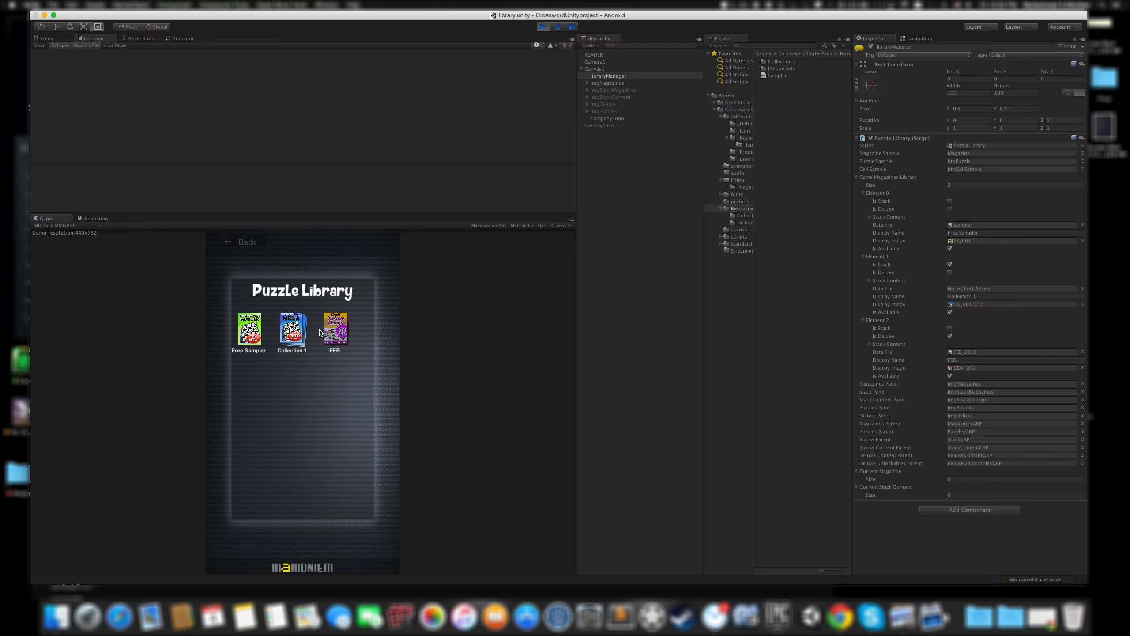
pyautogui.click(322, 330)
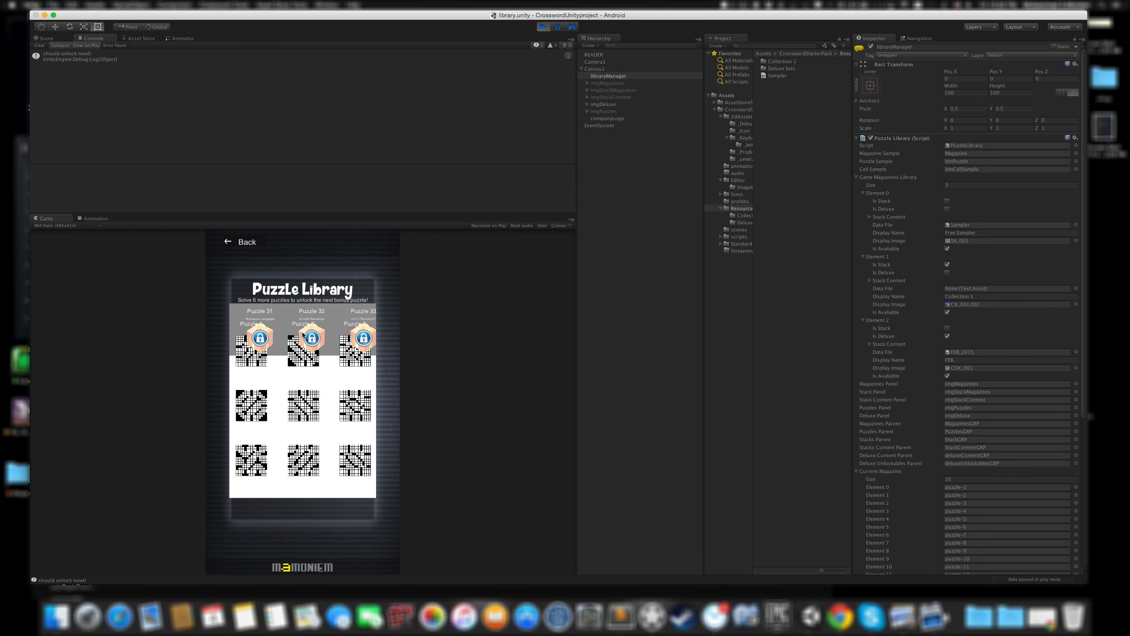
pyautogui.moveTo(317, 426); pyautogui.dragTo(324, 320)
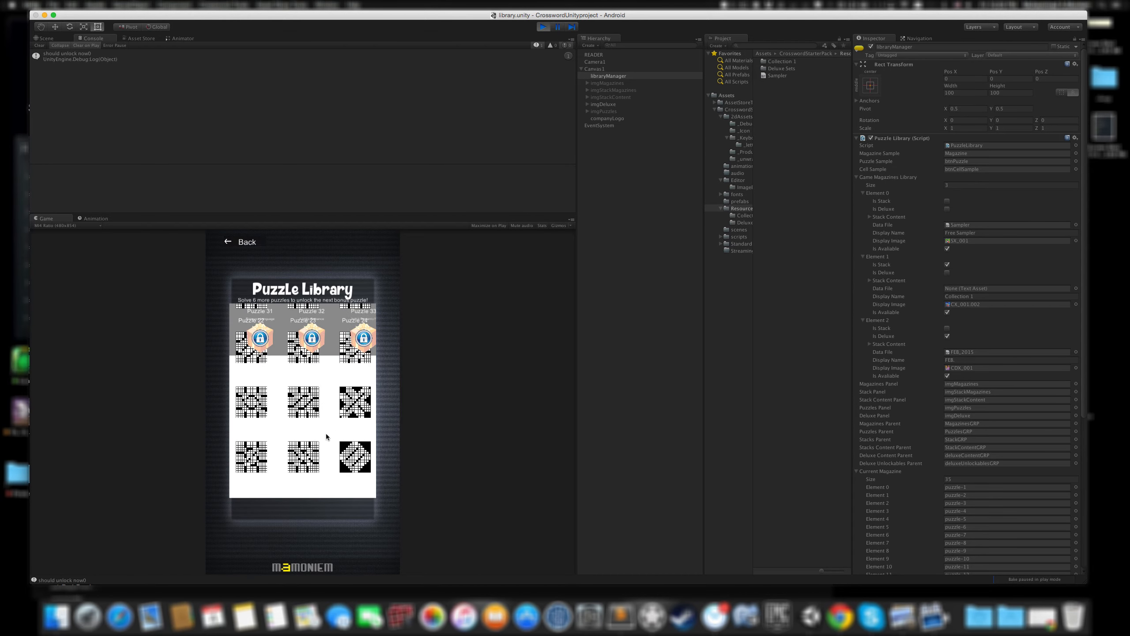
pyautogui.moveTo(326, 434); pyautogui.dragTo(341, 524)
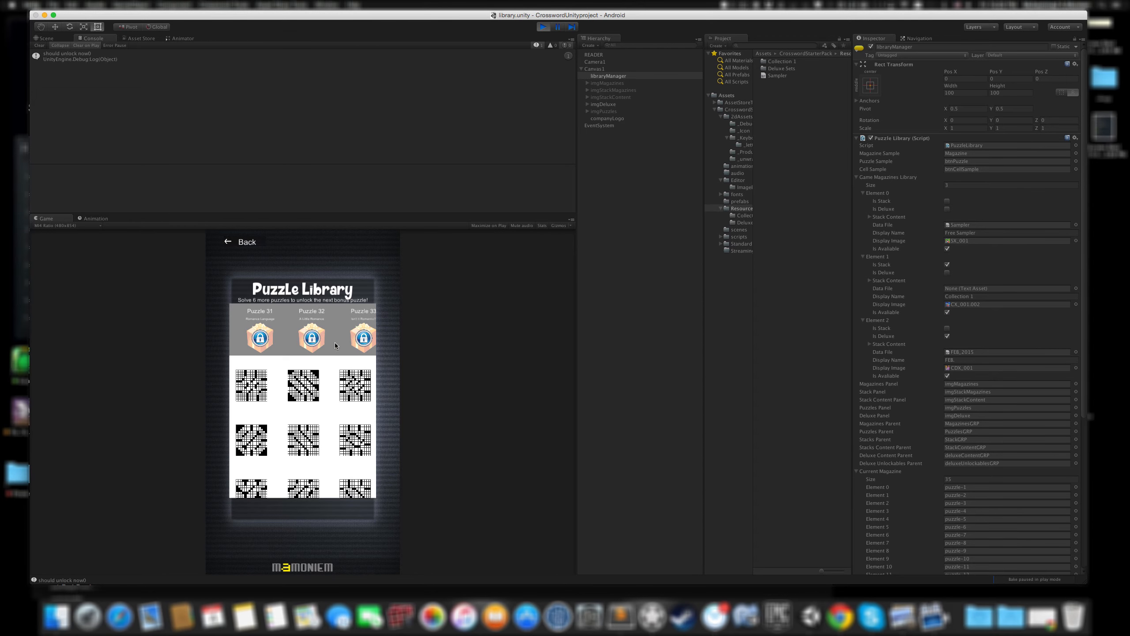
# Stop the game and reselect the libraryManager object under Canvas1.
pyautogui.click(543, 26)
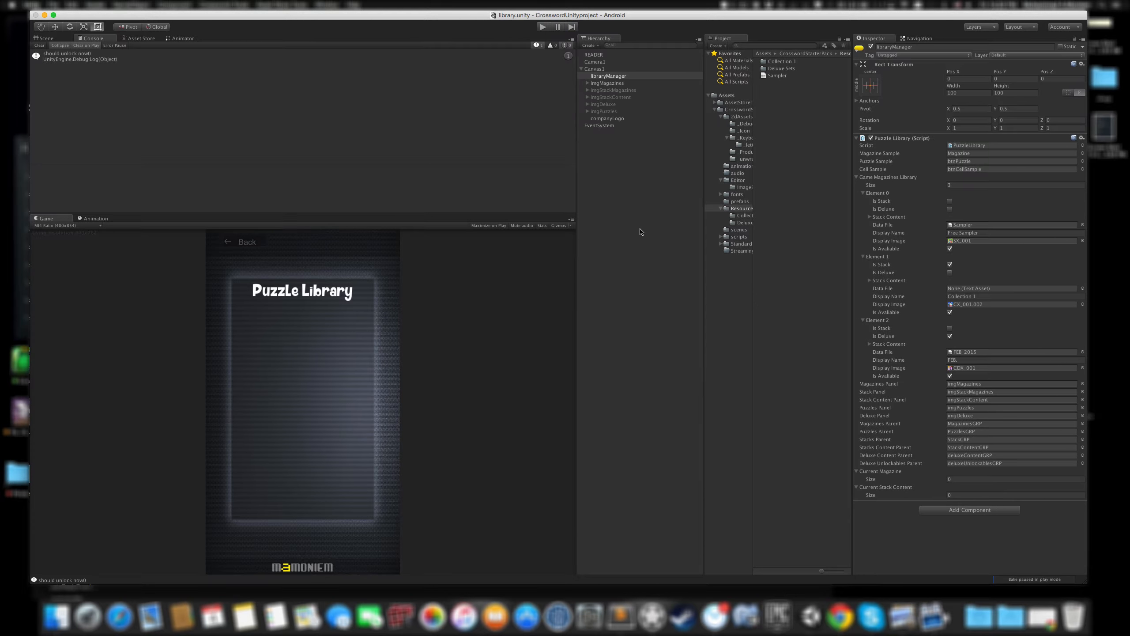
pyautogui.click(643, 228)
pyautogui.click(616, 76)
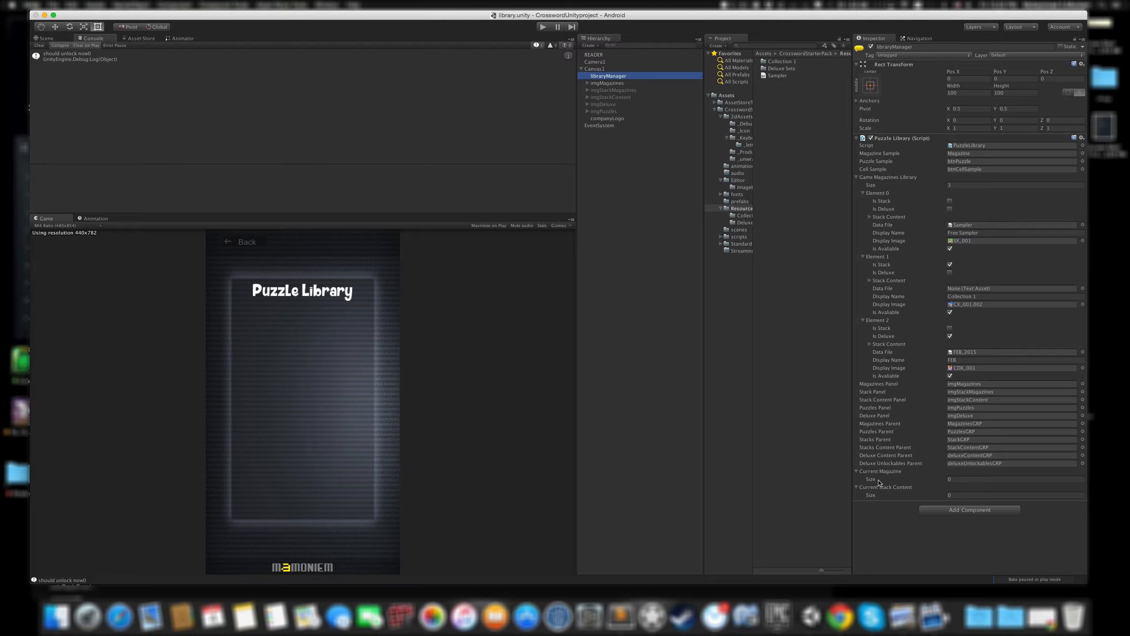
# Run the library scene, open Free Sampler, examine its entries under Current Magazine, and return to the magazine list.
pyautogui.click(541, 28)
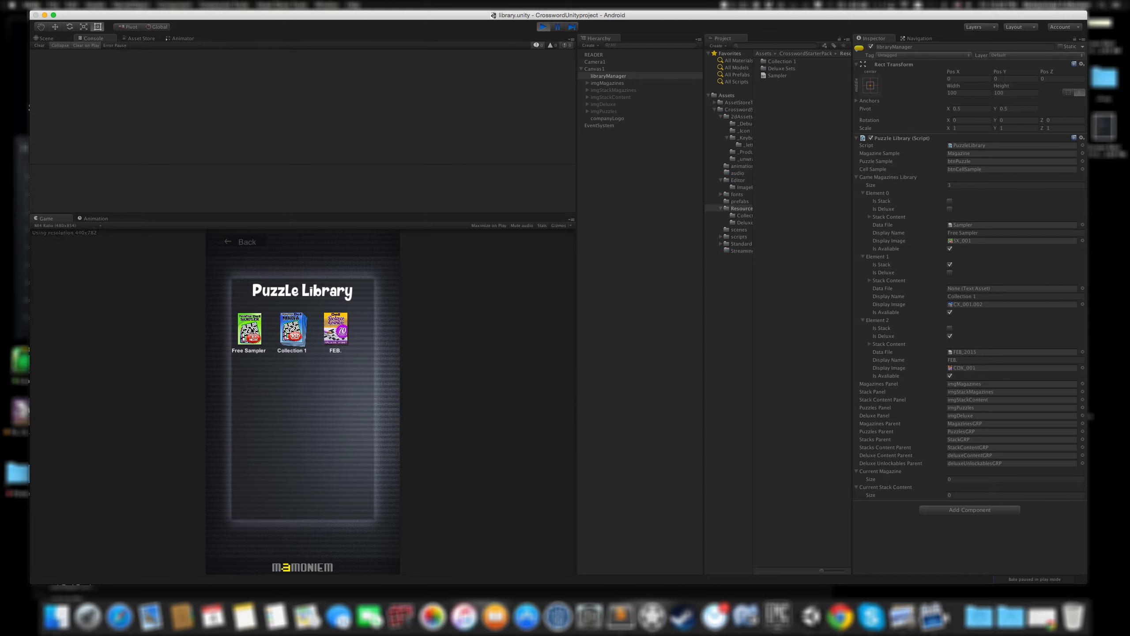
pyautogui.click(252, 330)
pyautogui.scroll(-5, 893, 487)
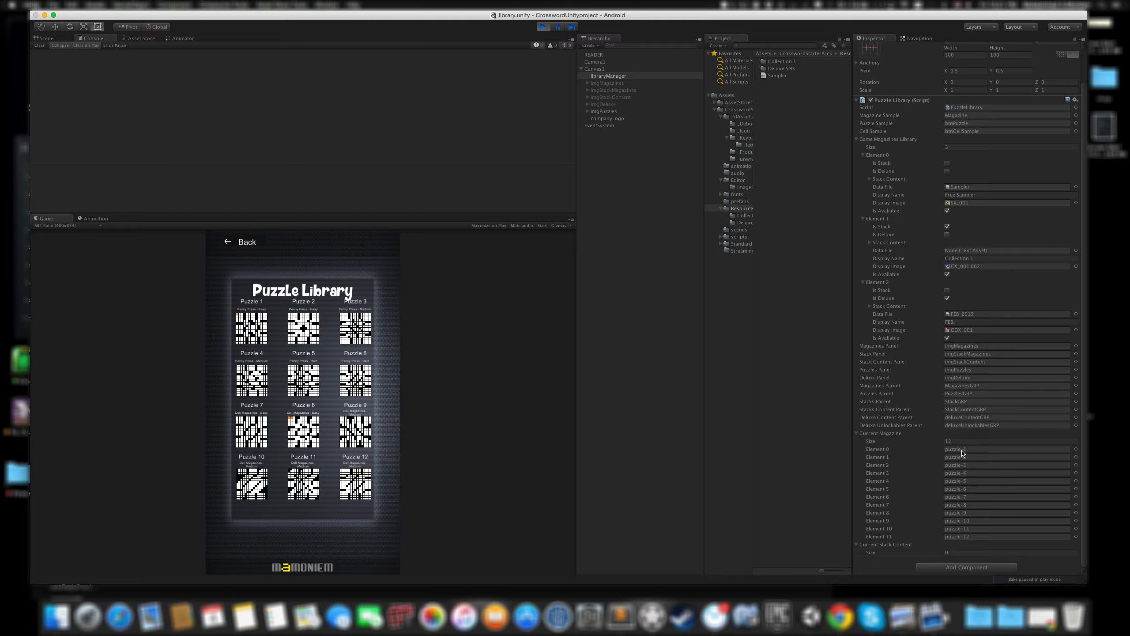
pyautogui.click(240, 249)
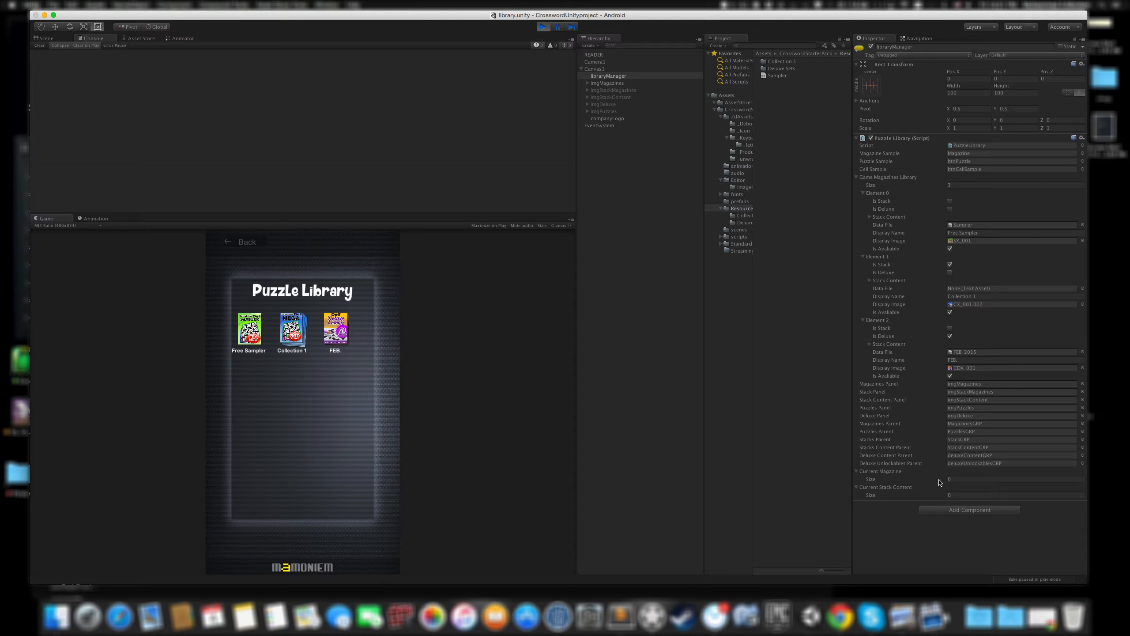
# Open a magazine inside Collection 1, review its puzzle entries under Current Magazine, and stop the game.
pyautogui.click(290, 331)
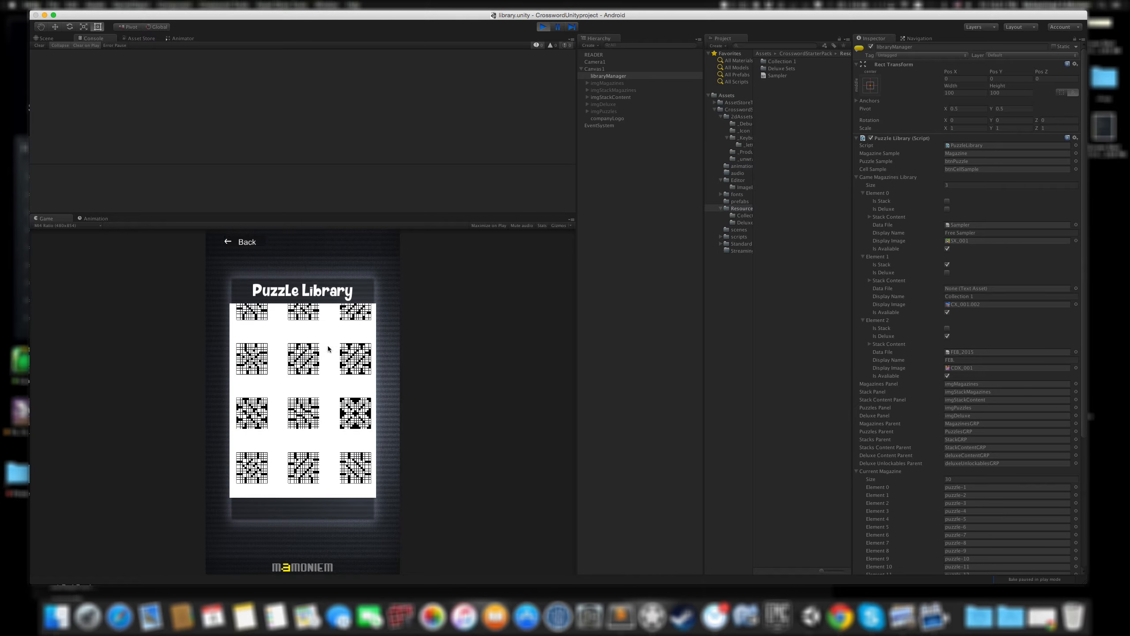
pyautogui.scroll(-3, 330, 453)
pyautogui.scroll(-5, 998, 507)
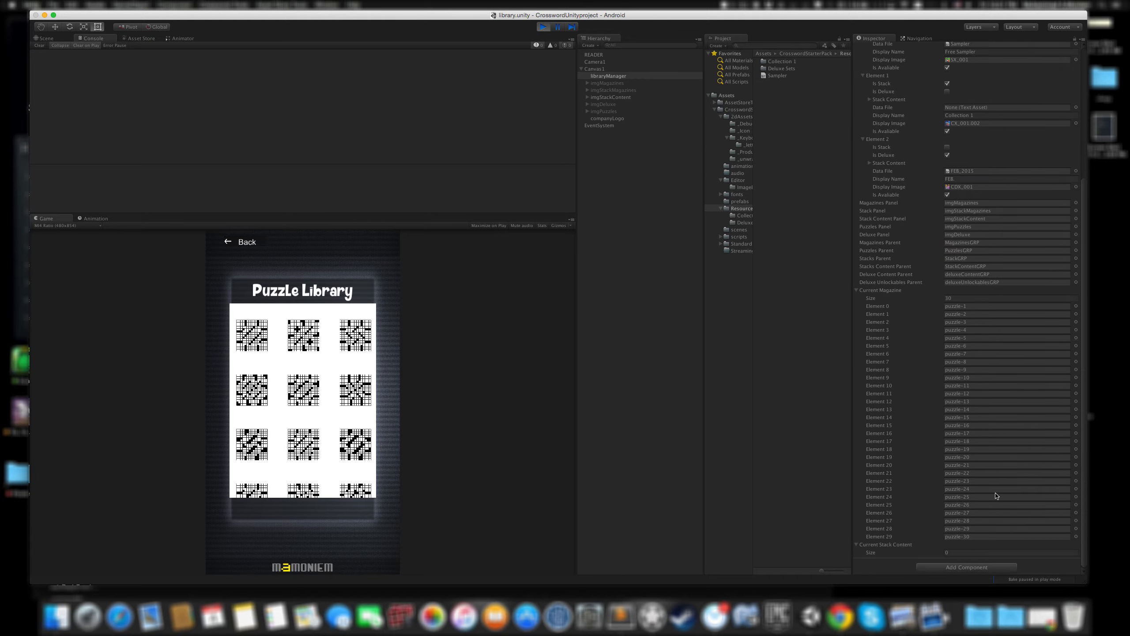
pyautogui.scroll(3, 970, 361)
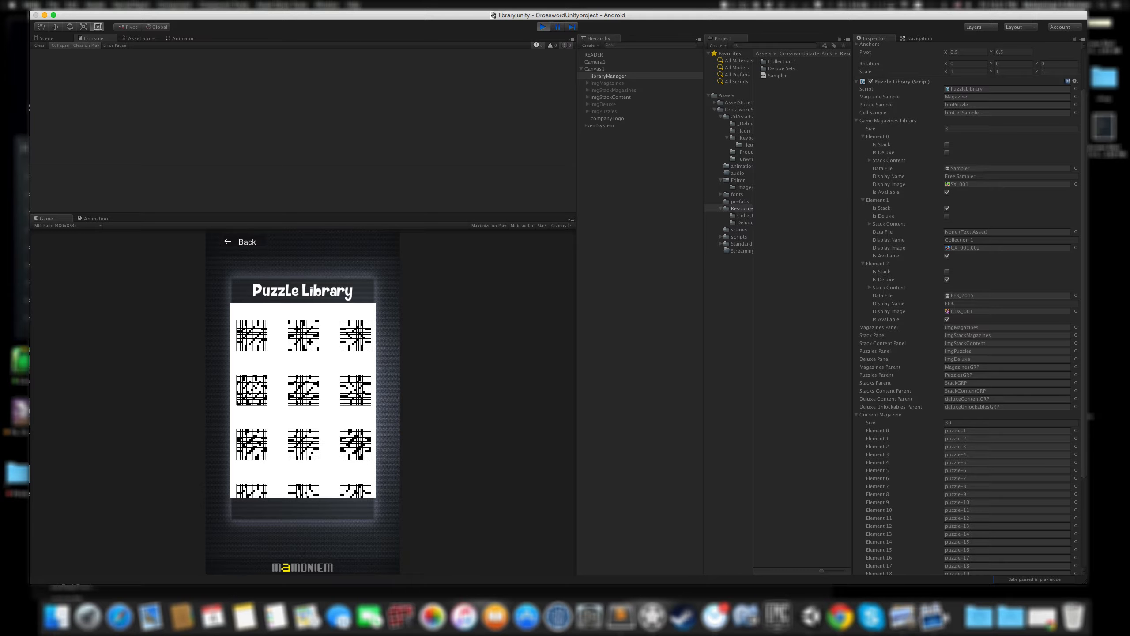
pyautogui.click(543, 27)
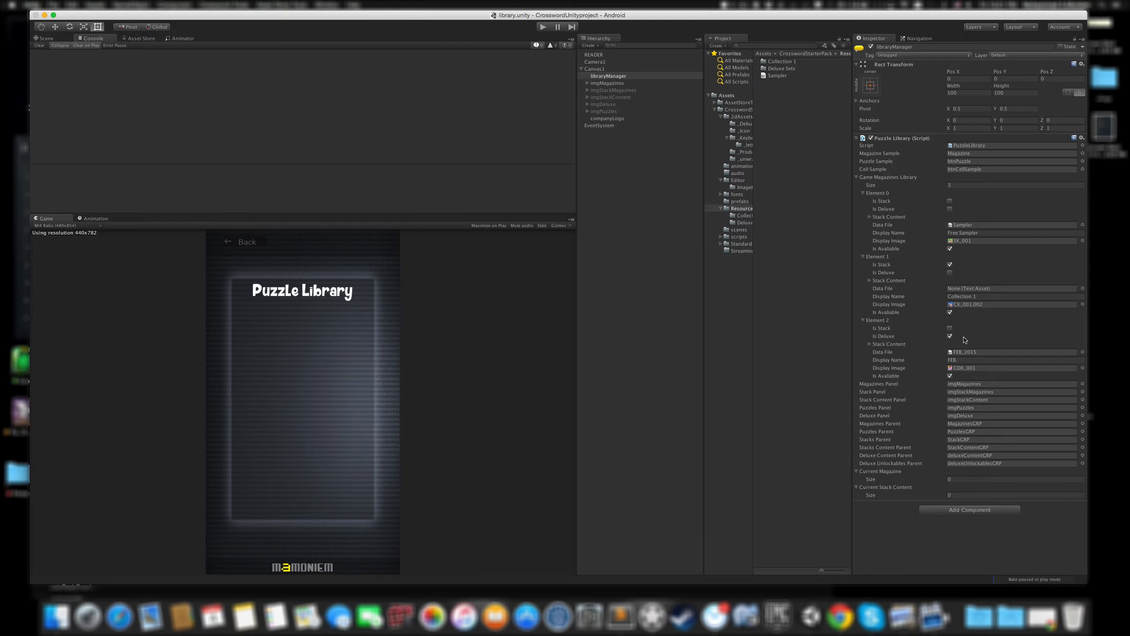
# Expand the Stack Content of Element 1 in Game Magazines Library and view Collection 1 in the running library scene.
pyautogui.click(869, 280)
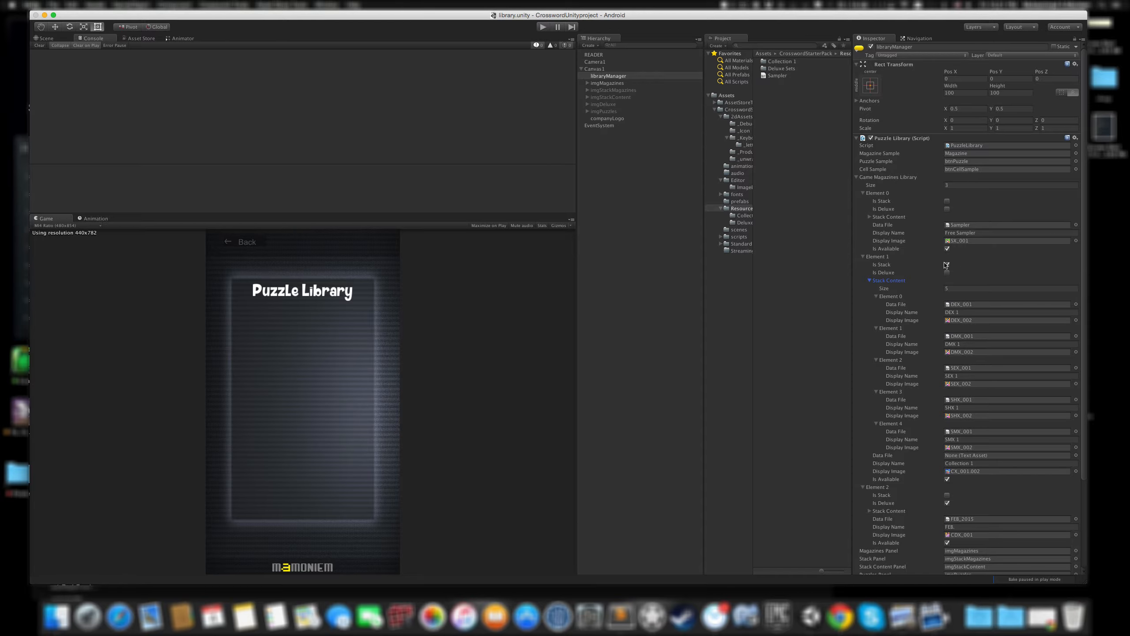
pyautogui.click(543, 26)
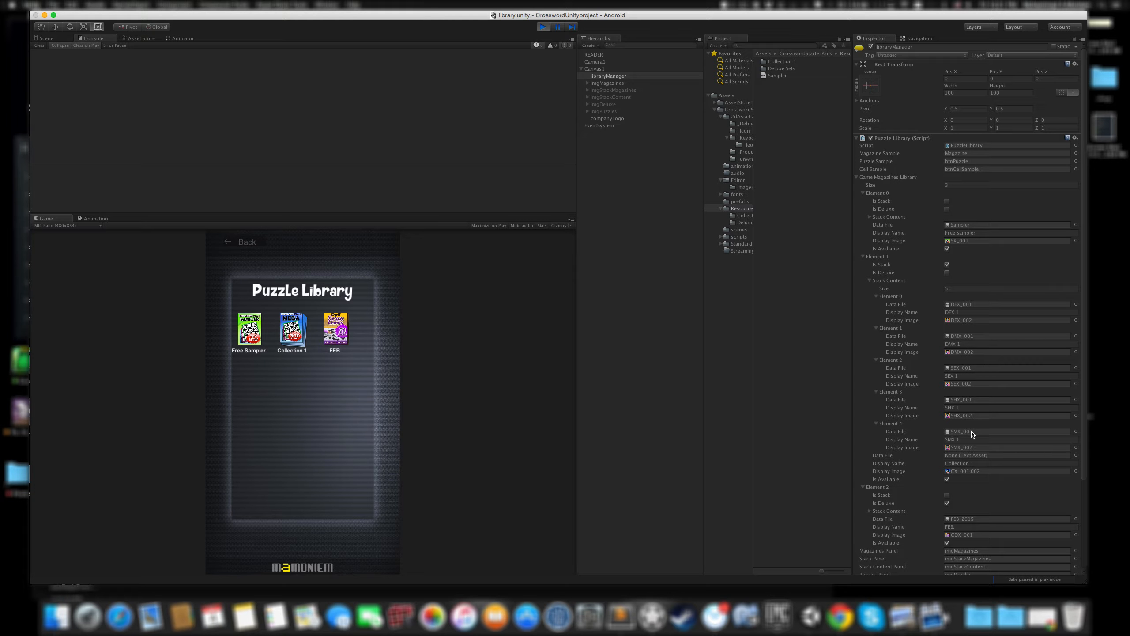
pyautogui.click(302, 334)
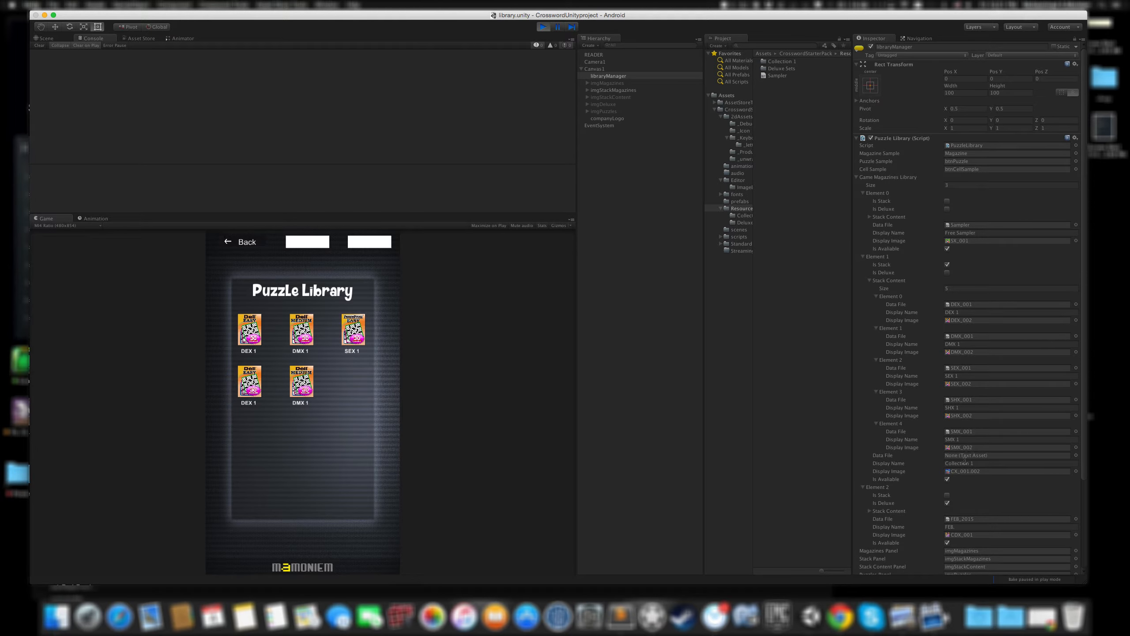
# Open the DEX 1 magazine, examine the puzzle entries under Current Magazine, and stop the game.
pyautogui.click(252, 331)
pyautogui.scroll(-10, 1018, 392)
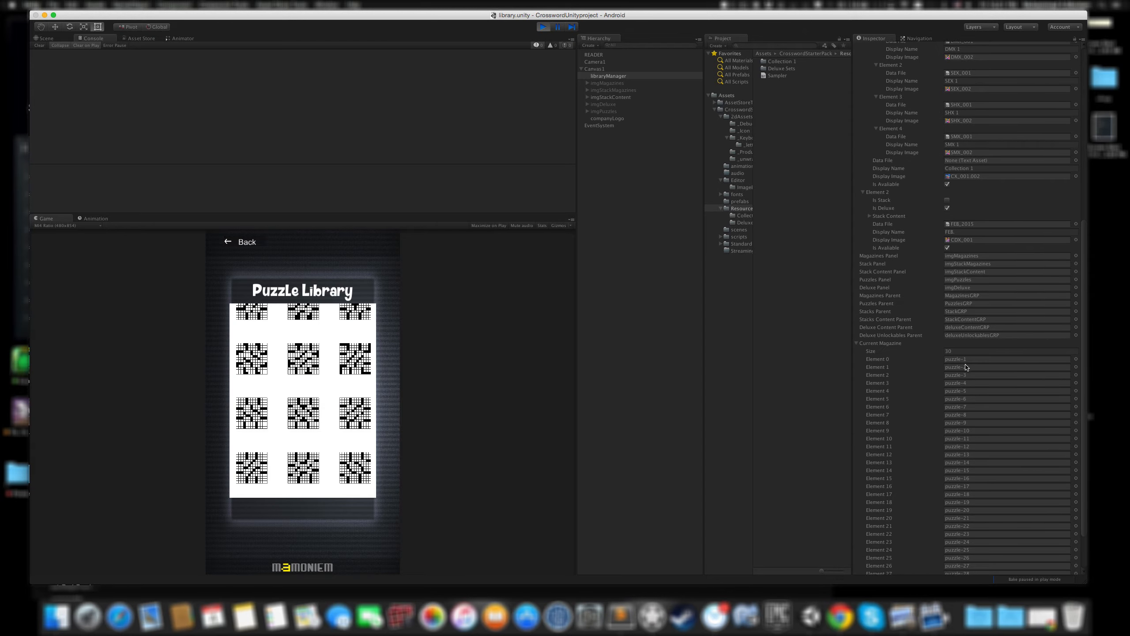
pyautogui.scroll(-3, 965, 366)
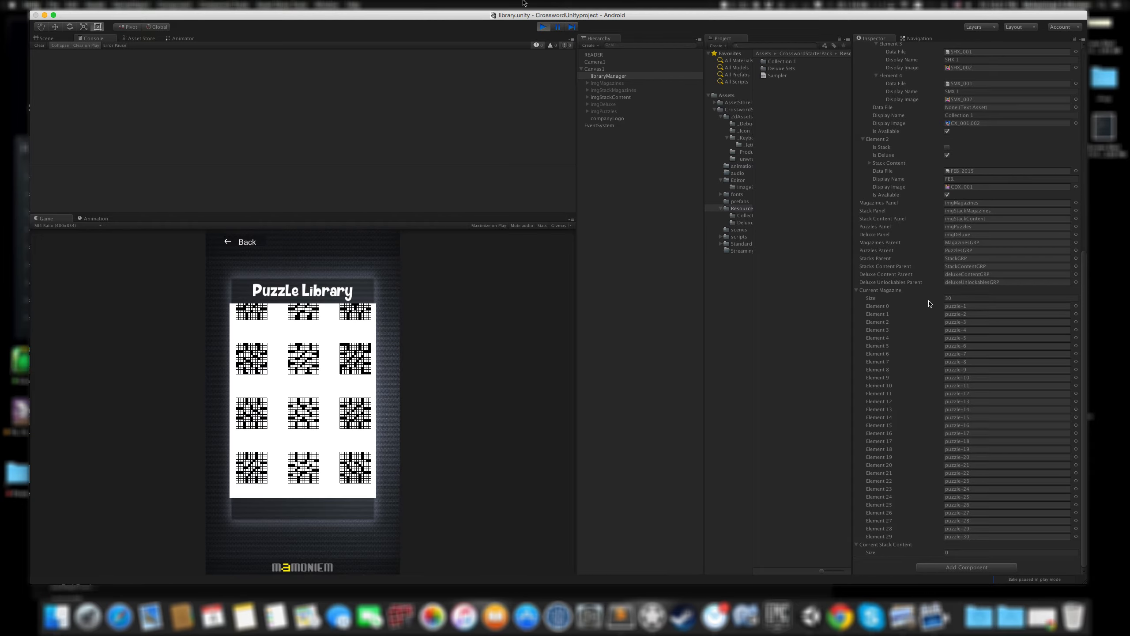
pyautogui.click(543, 28)
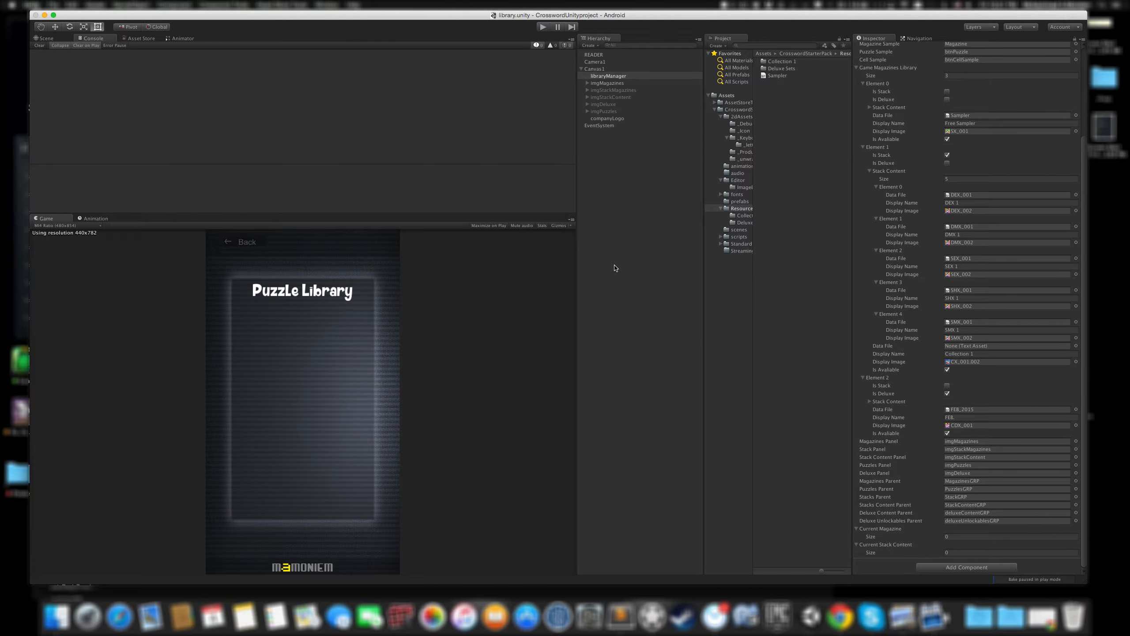
# Collapse Element 1's Stack Content and all three elements of the Game Magazines Library.
pyautogui.scroll(3, 963, 258)
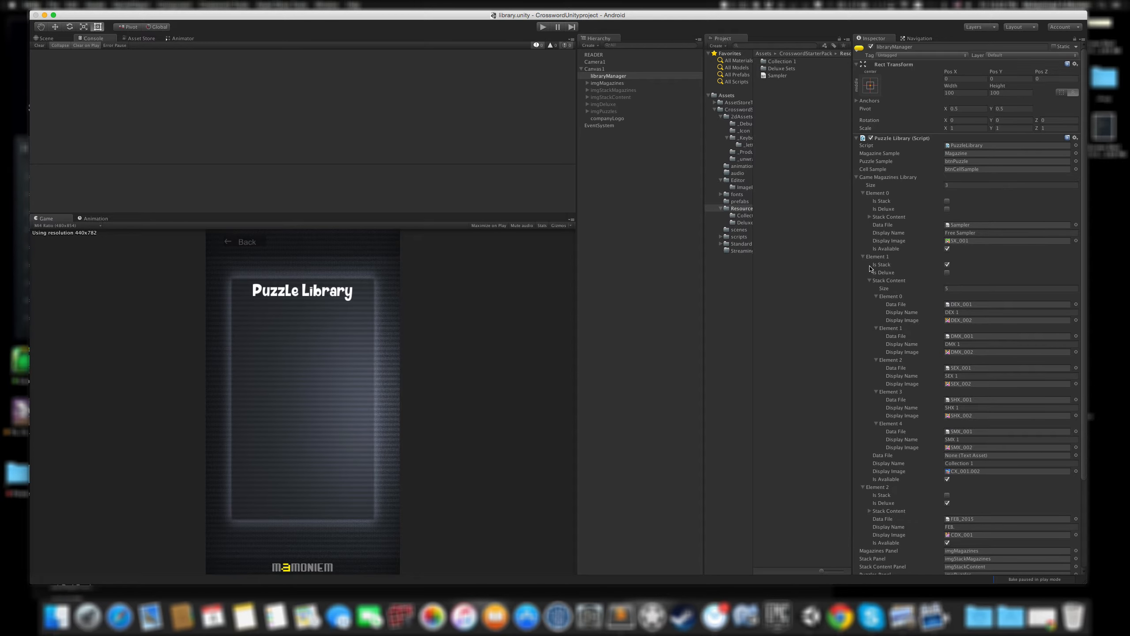
pyautogui.click(869, 280)
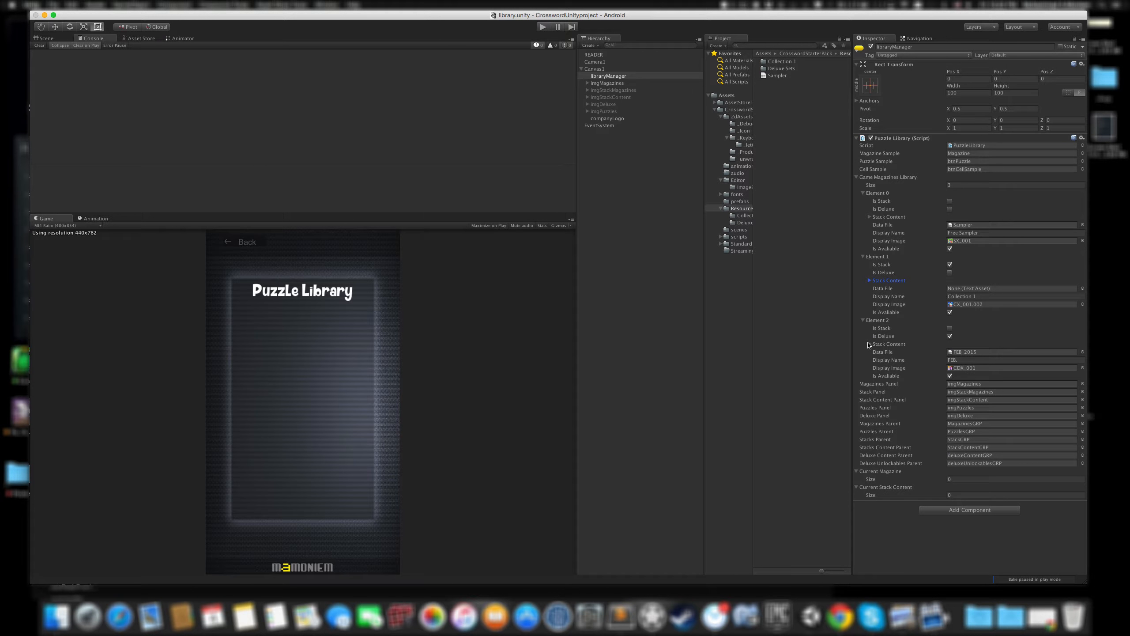
pyautogui.click(863, 320)
pyautogui.click(863, 256)
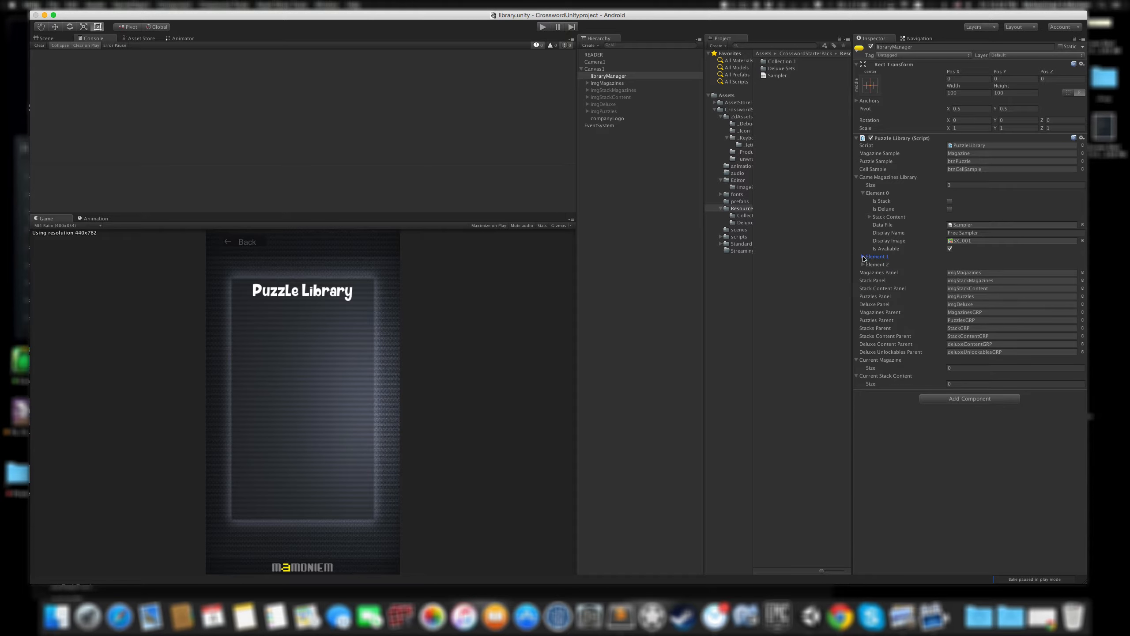
pyautogui.click(864, 194)
# Run the library scene, view the magazines stacked in Collection 1, and stop the game.
pyautogui.click(544, 28)
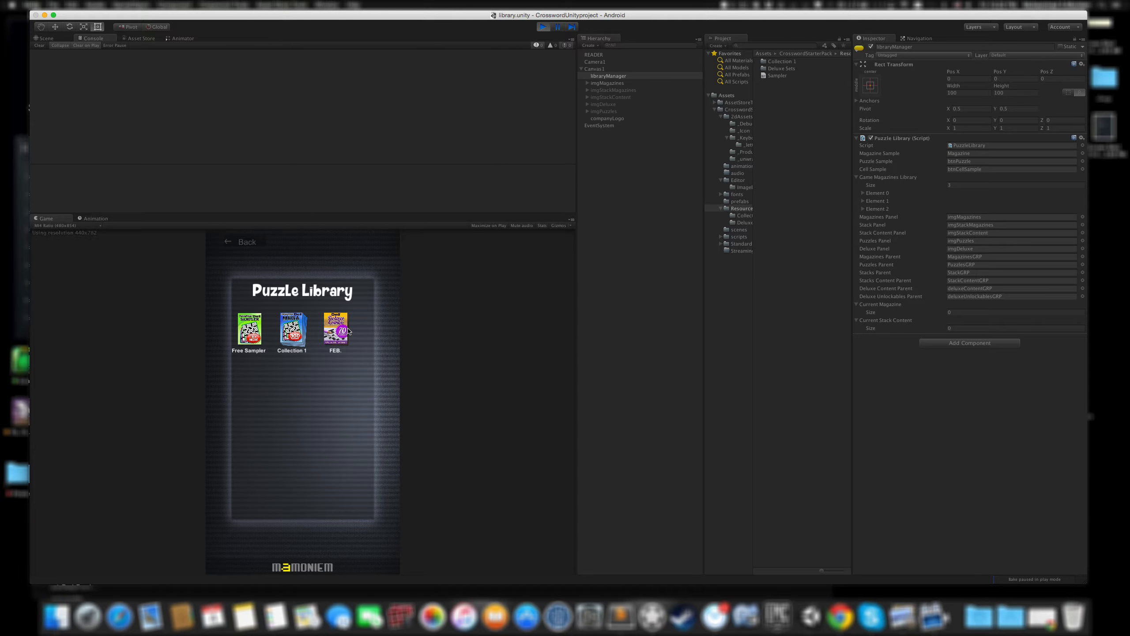
pyautogui.click(303, 333)
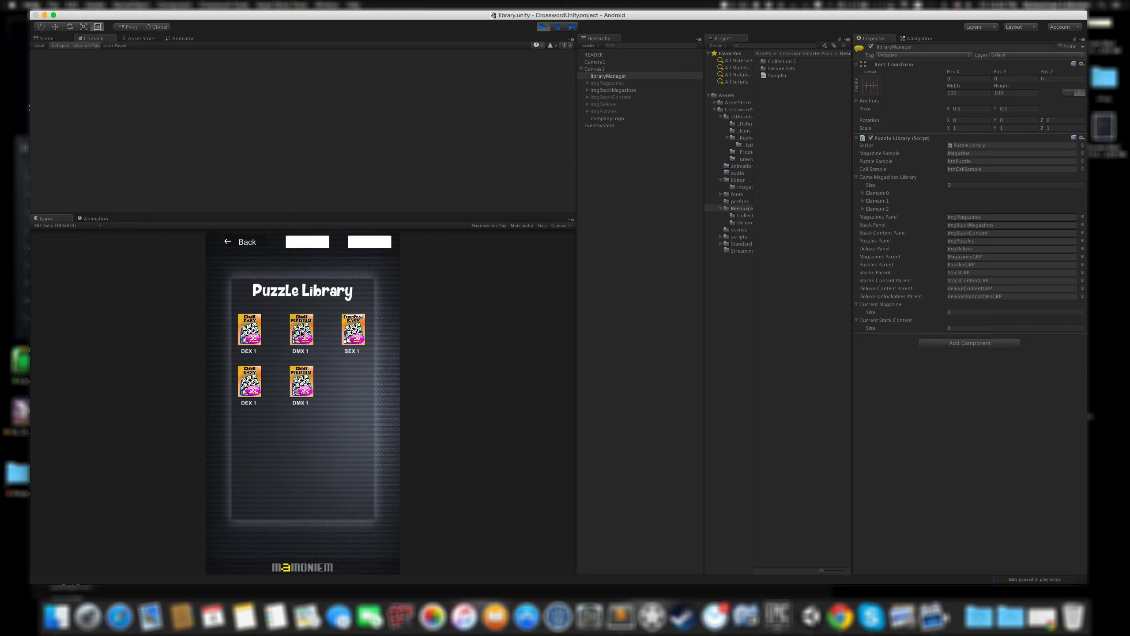
pyautogui.click(543, 28)
# Set the Stack Content size of Element 1 (Collection 1) to 6.
pyautogui.click(865, 201)
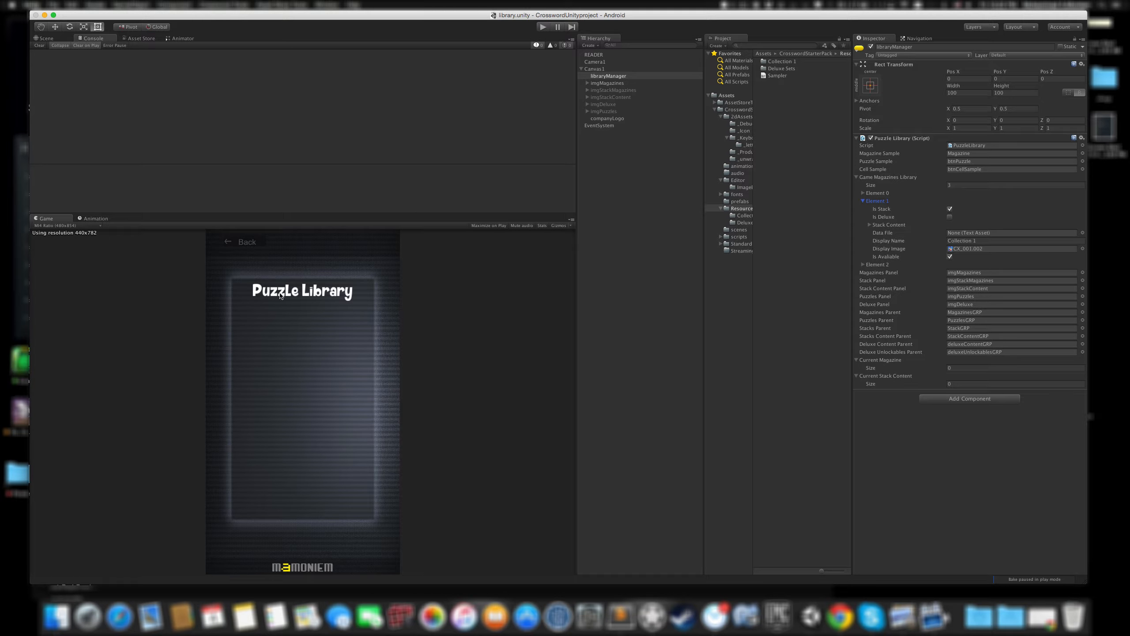
pyautogui.click(869, 225)
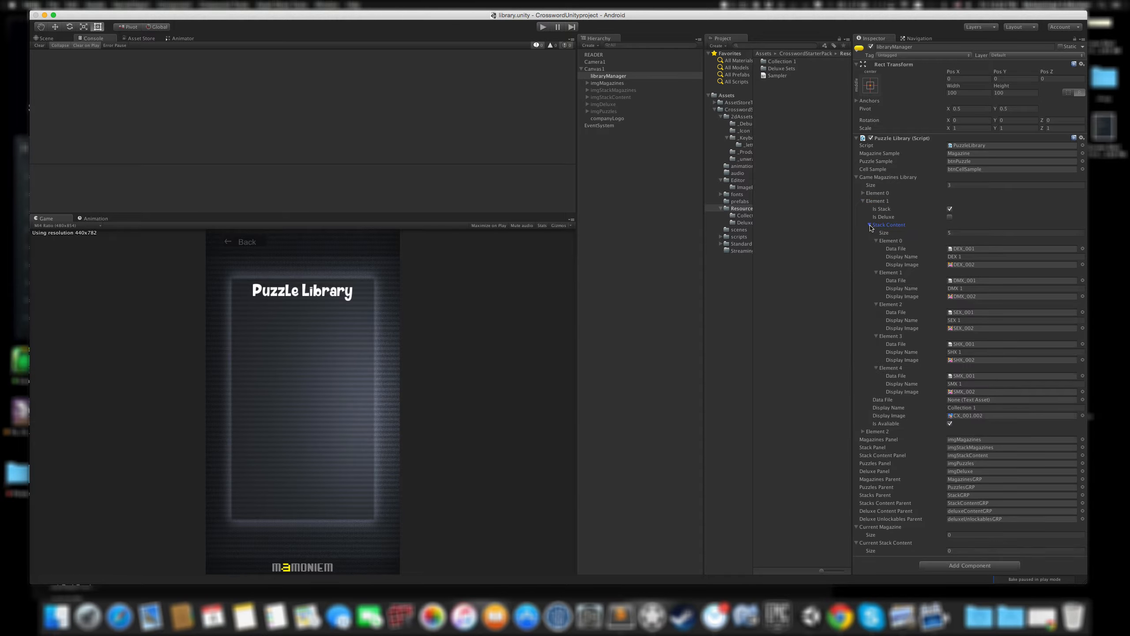
pyautogui.click(961, 233)
pyautogui.write('65')
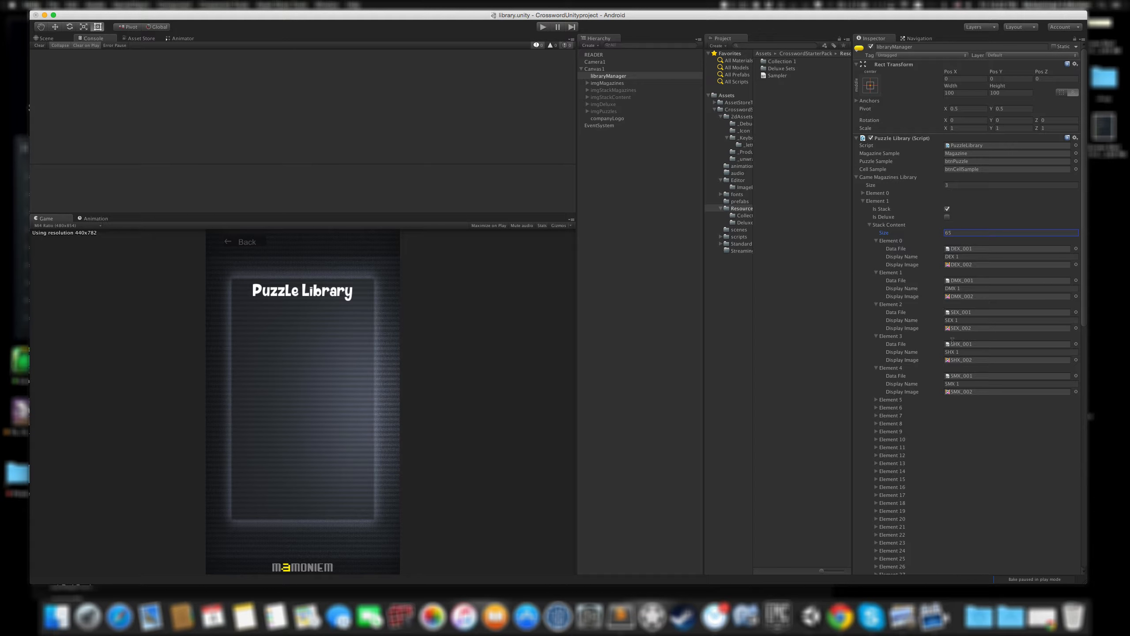
pyautogui.moveTo(955, 235); pyautogui.dragTo(910, 233)
pyautogui.write('6')
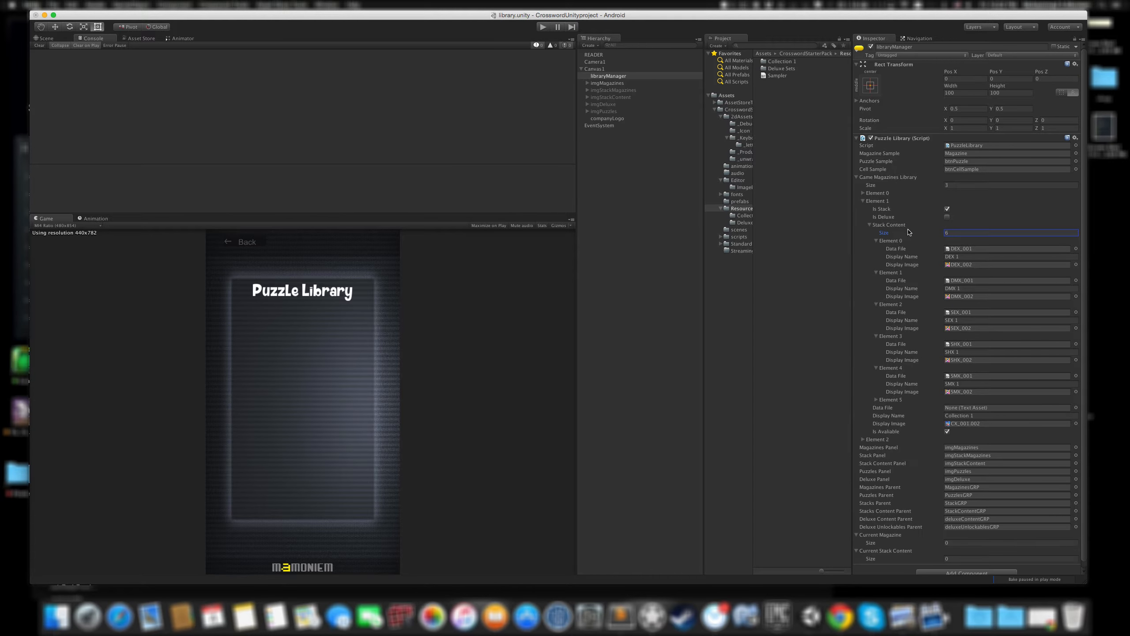
# Assign the CX_001.002 sprite as the display image of Element 5 in Collection 1's Stack Content.
pyautogui.click(875, 394)
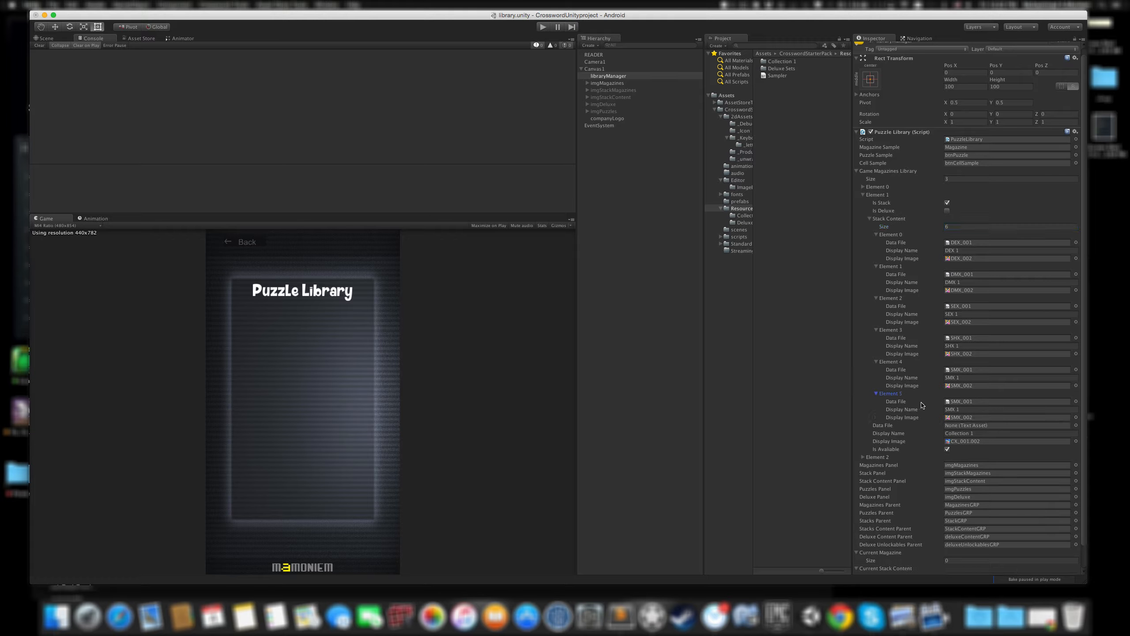
pyautogui.scroll(-1, 973, 403)
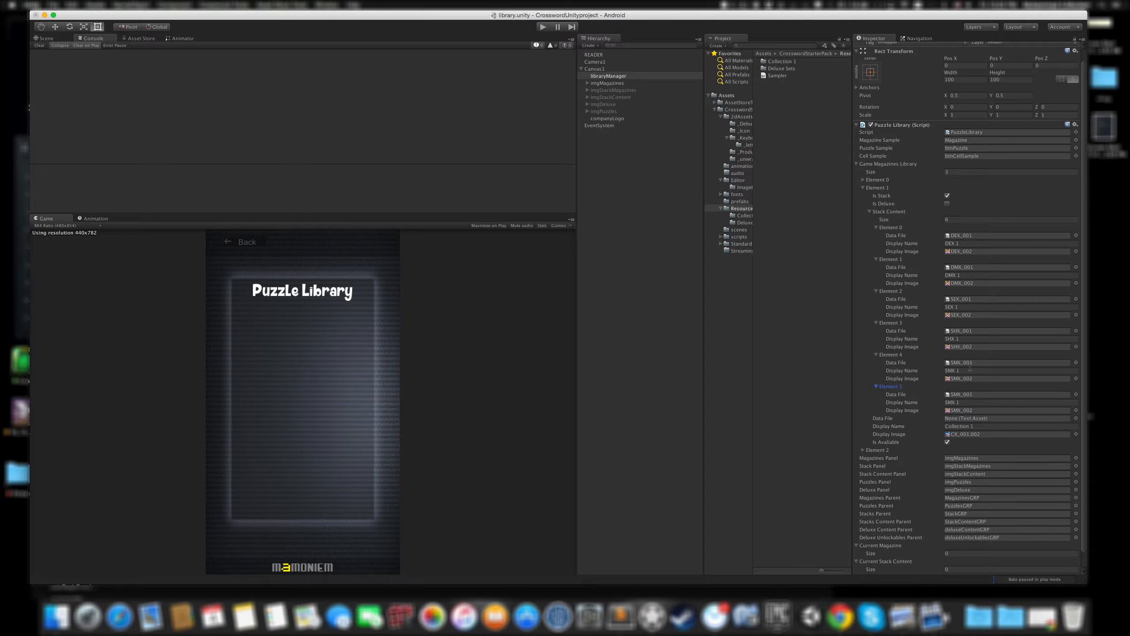
pyautogui.click(968, 410)
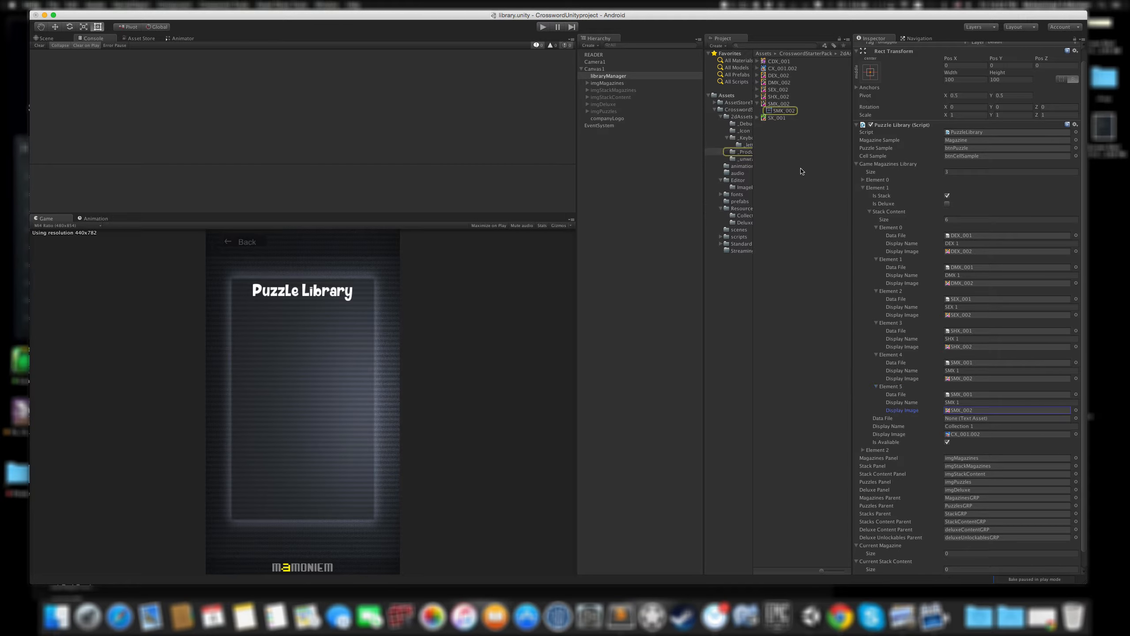
pyautogui.click(779, 69)
pyautogui.moveTo(779, 73); pyautogui.dragTo(967, 409)
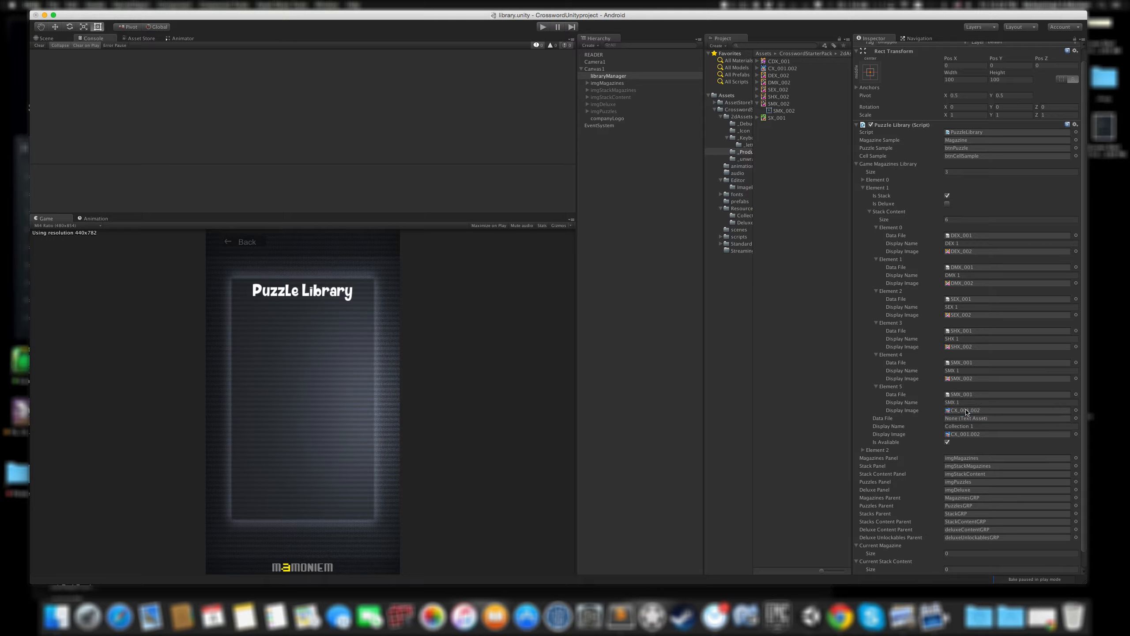
# Set Element 5's display name to NEW 2, and check Collection 1 in a test run of the library scene.
pyautogui.click(961, 370)
pyautogui.click(966, 403)
pyautogui.click(966, 403)
pyautogui.moveTo(974, 404); pyautogui.dragTo(901, 398)
pyautogui.write('NEW 2')
pyautogui.click(542, 27)
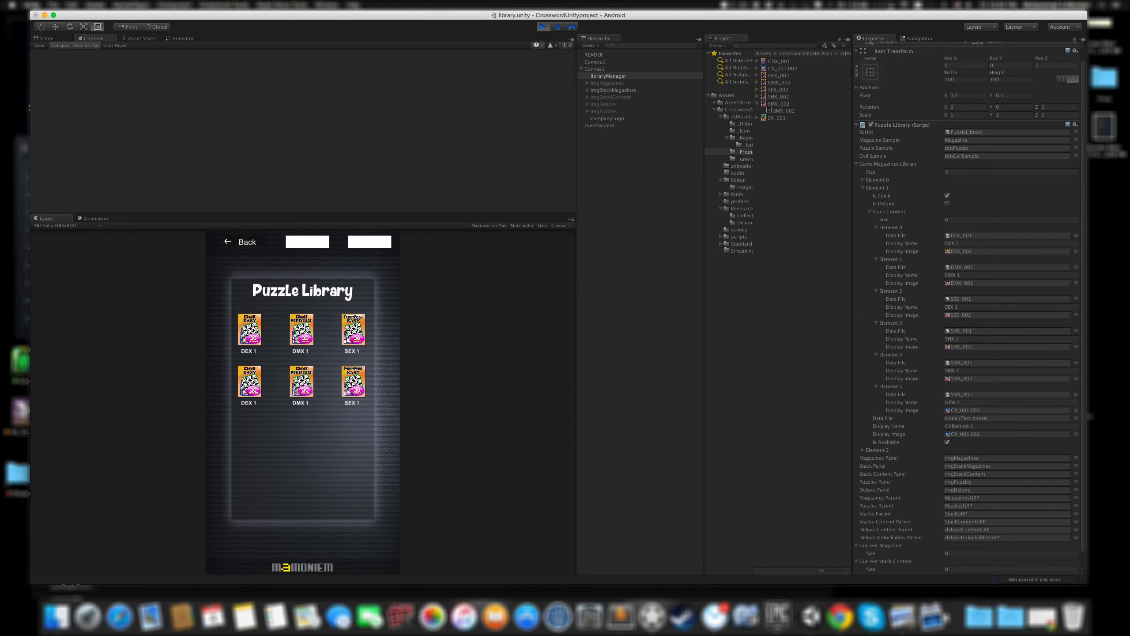
pyautogui.click(542, 25)
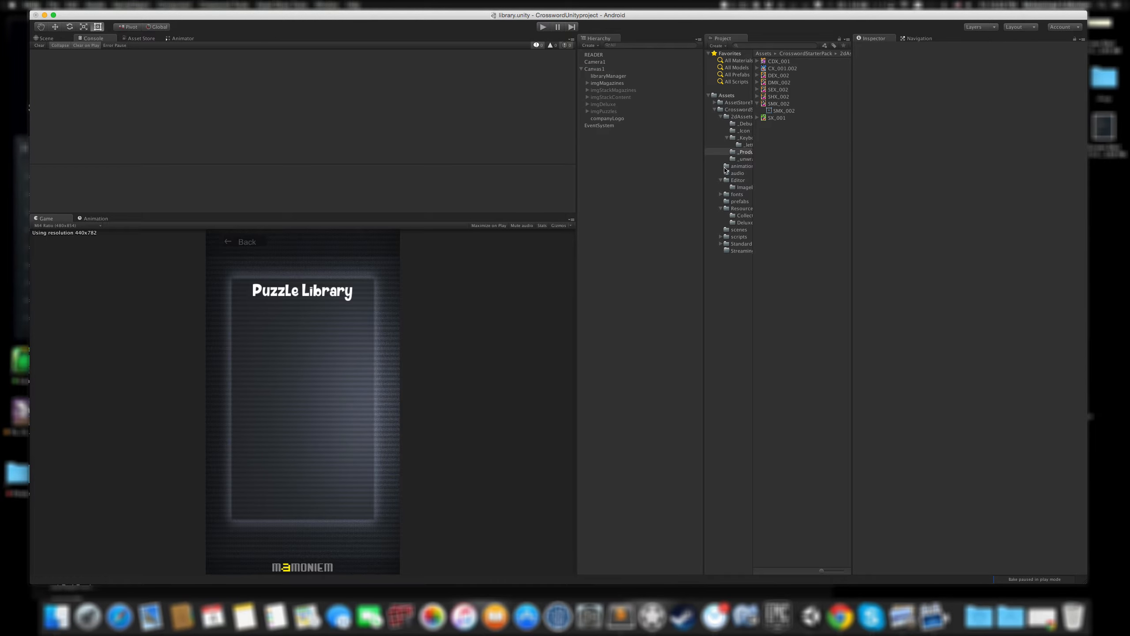
# Open the InGame scene without saving the library scene's changes, and reopen the library scene.
pyautogui.click(743, 230)
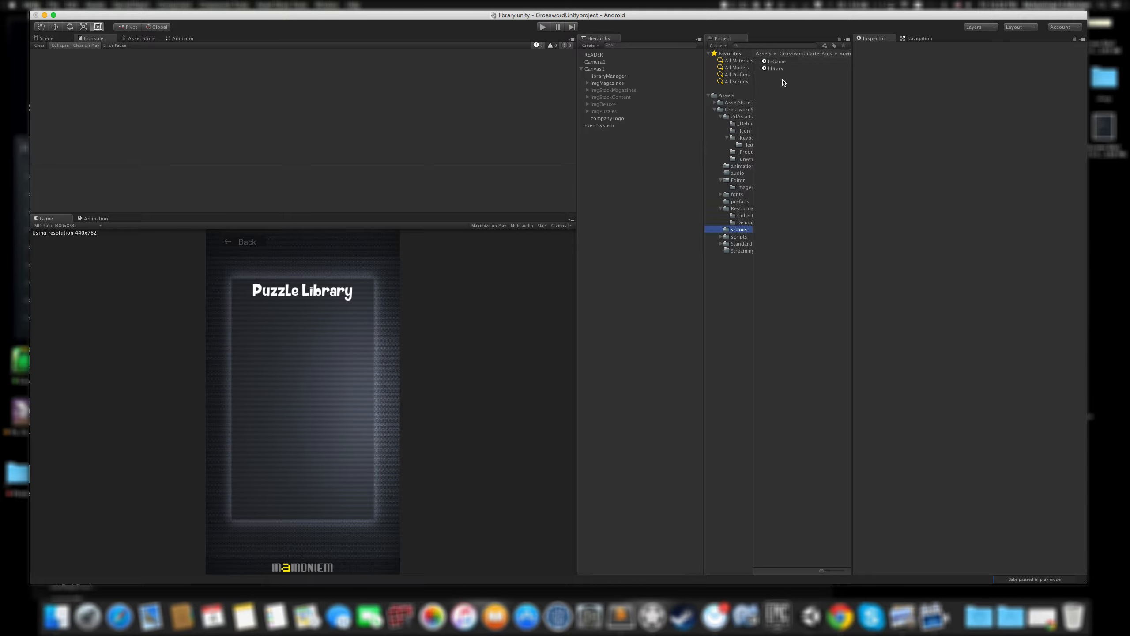
pyautogui.doubleClick(776, 61)
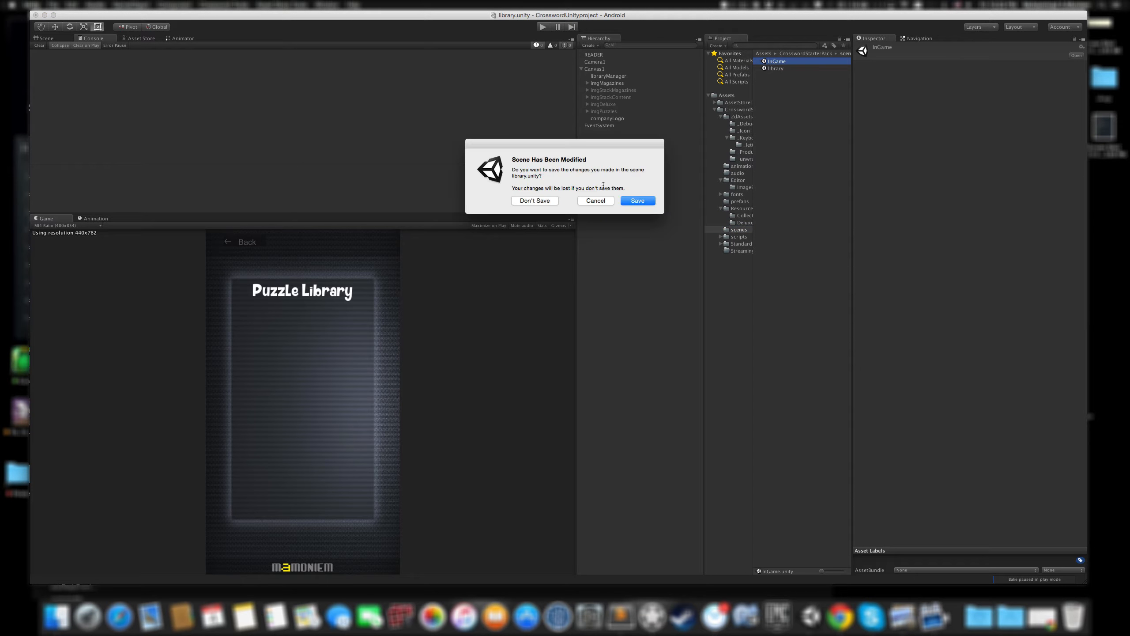
pyautogui.click(547, 201)
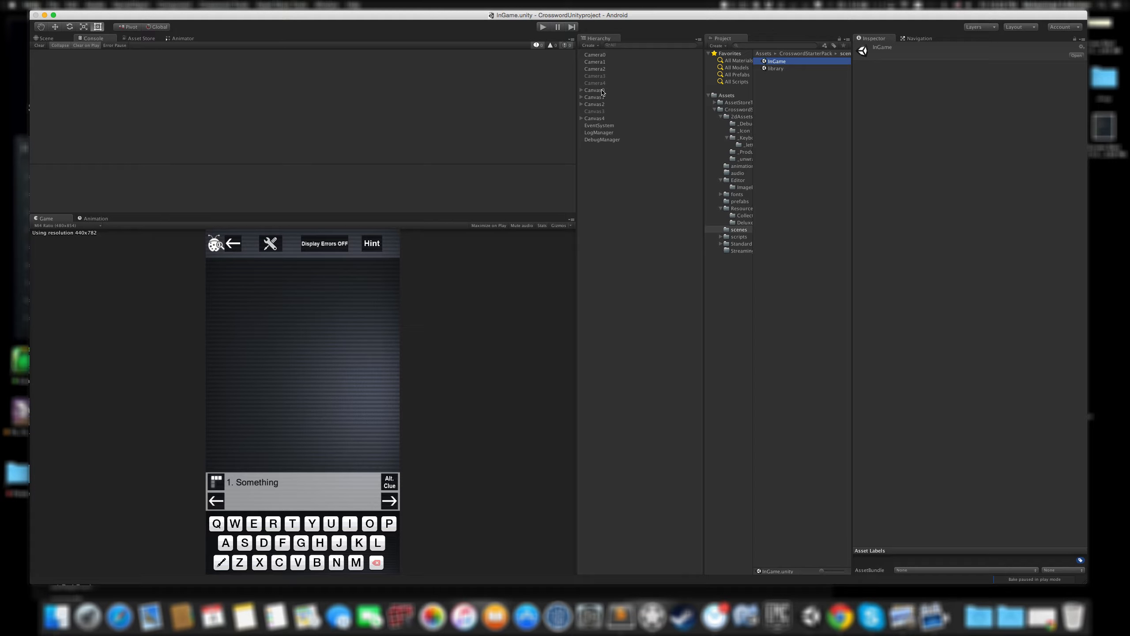
pyautogui.doubleClick(776, 68)
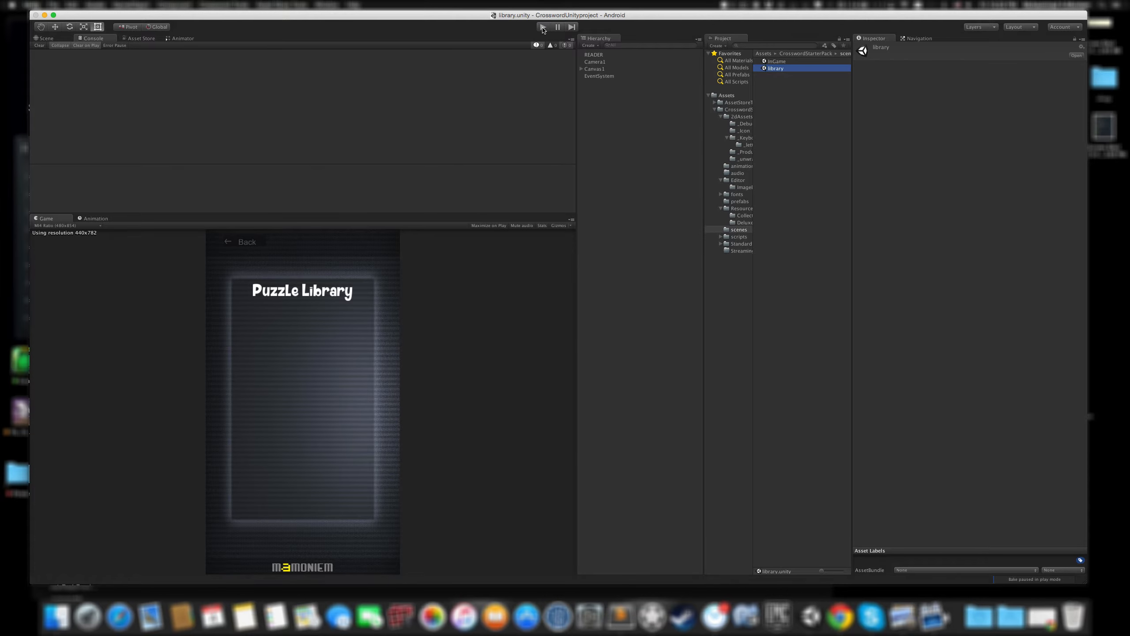
# Run the library scene, start a crossword puzzle through Collection 1, and open its hint options.
pyautogui.click(543, 28)
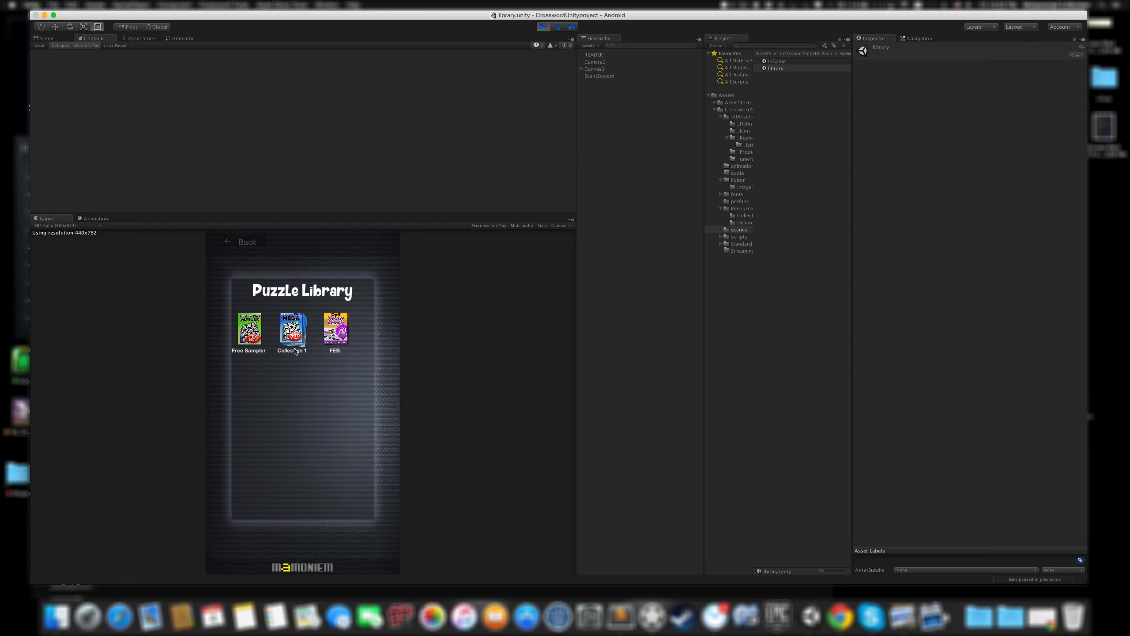
pyautogui.click(295, 351)
pyautogui.click(303, 329)
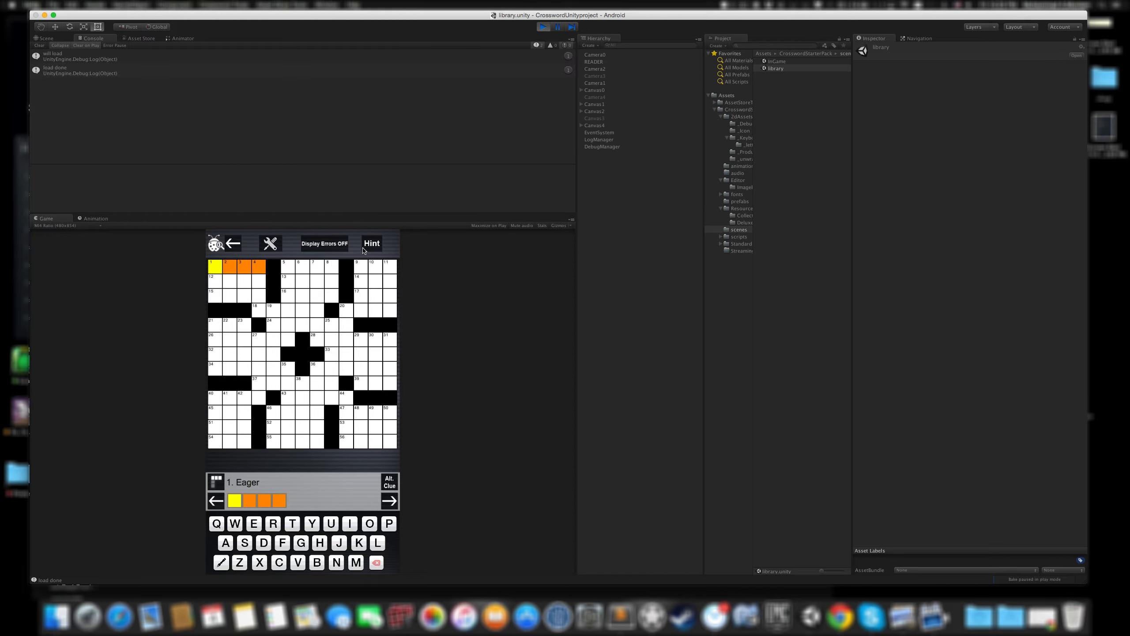
pyautogui.click(367, 246)
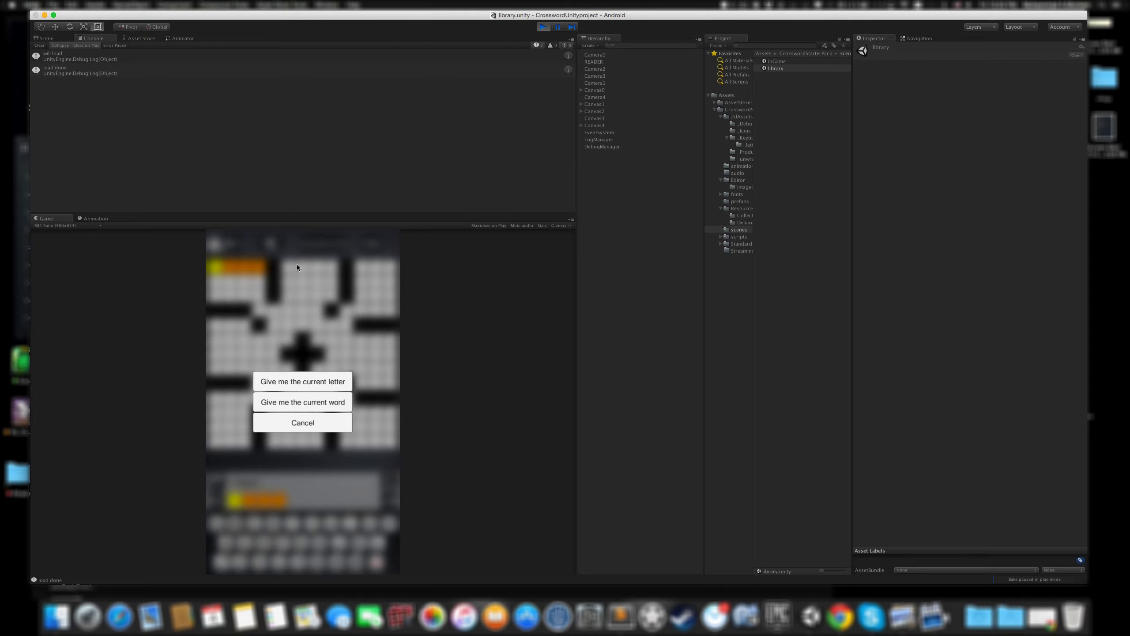
# Dismiss the hint options and view the in-game debug menu, ending the test run from the puzzle library.
pyautogui.click(319, 430)
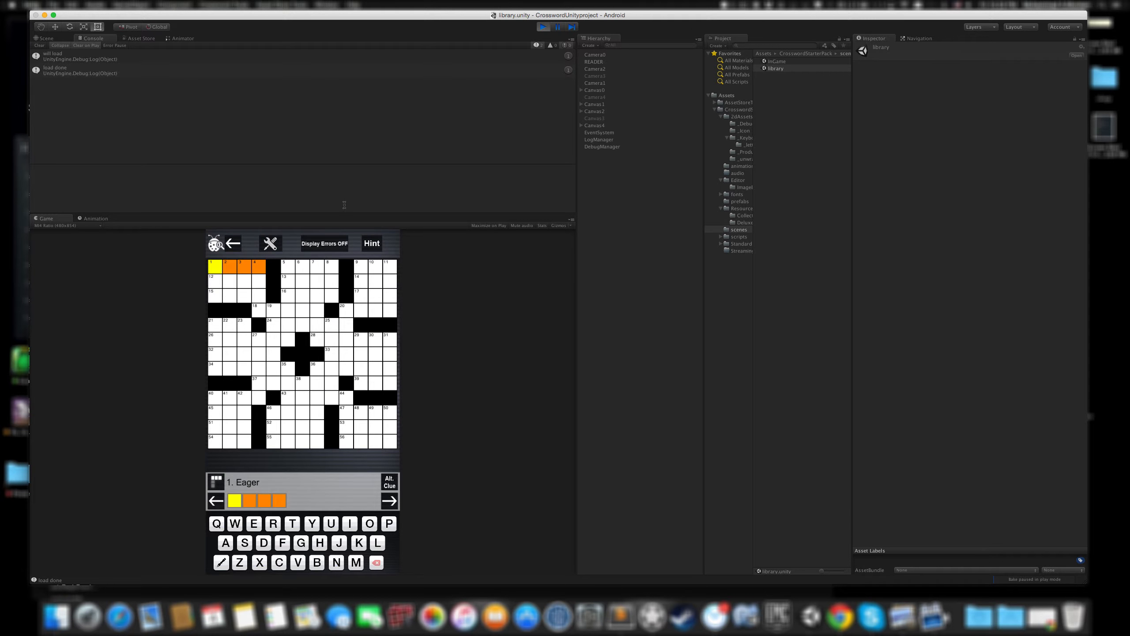
pyautogui.click(216, 245)
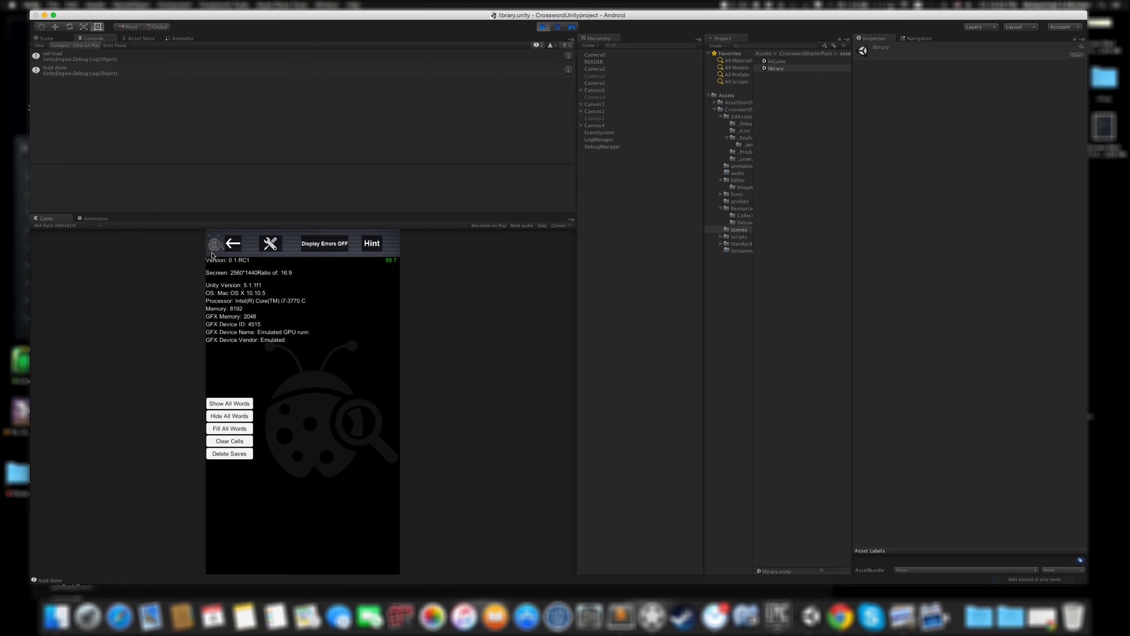
pyautogui.click(233, 244)
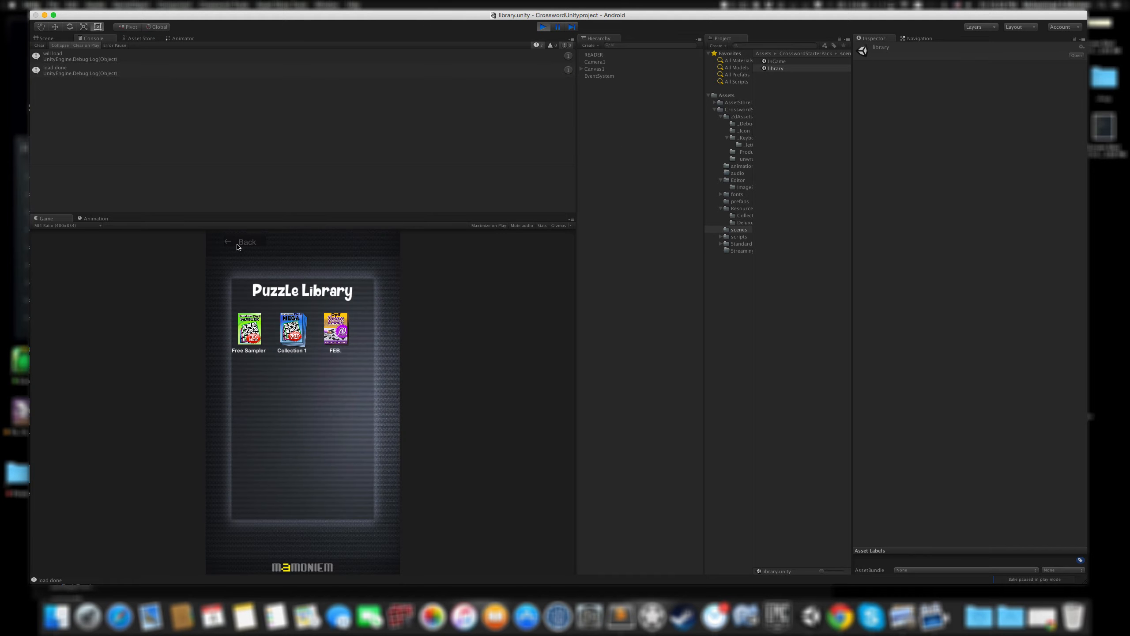
pyautogui.click(40, 45)
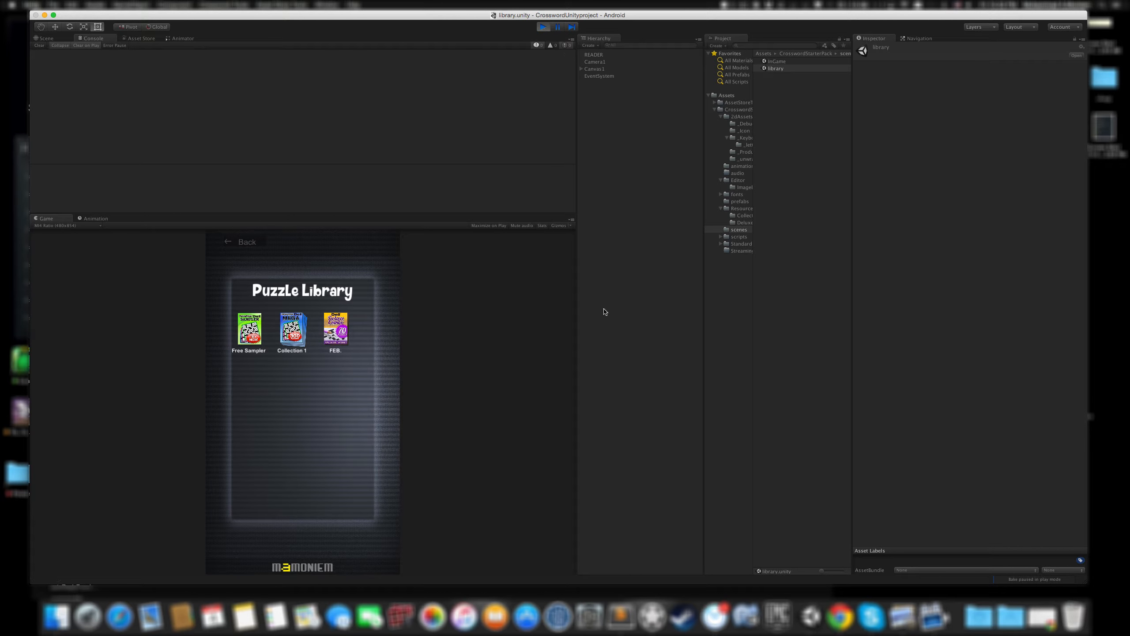
pyautogui.click(543, 28)
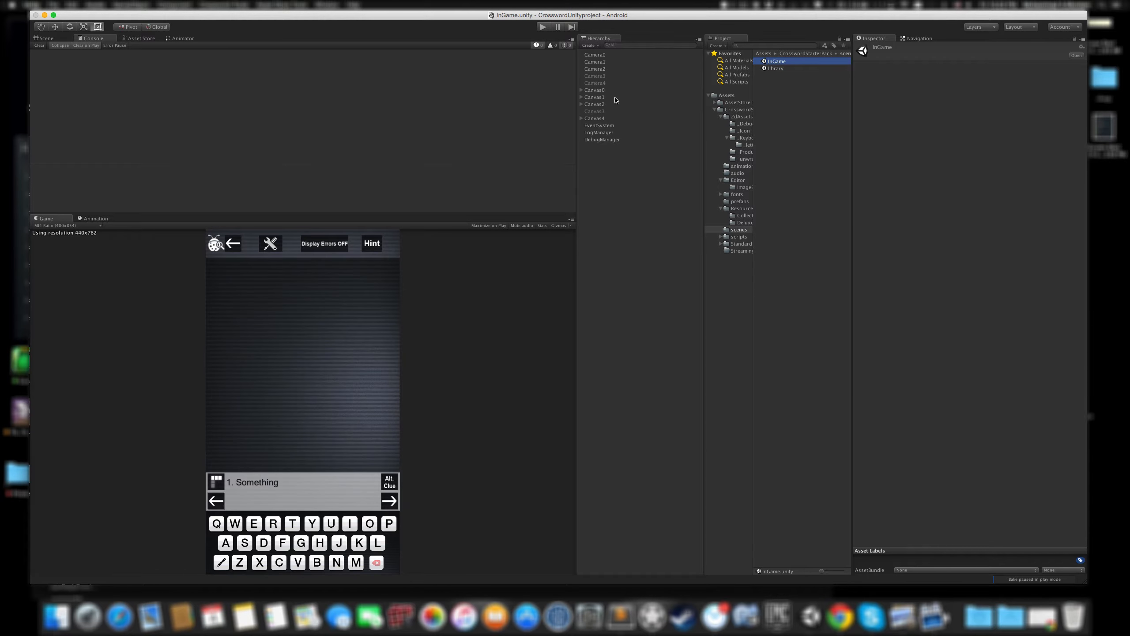
# In the InGame scene, examine imgBackground under Canvas0, imgGrid with its Grid Manager under Canvas1, and Camera1's Zoom Pan View settings.
pyautogui.click(581, 90)
pyautogui.click(609, 97)
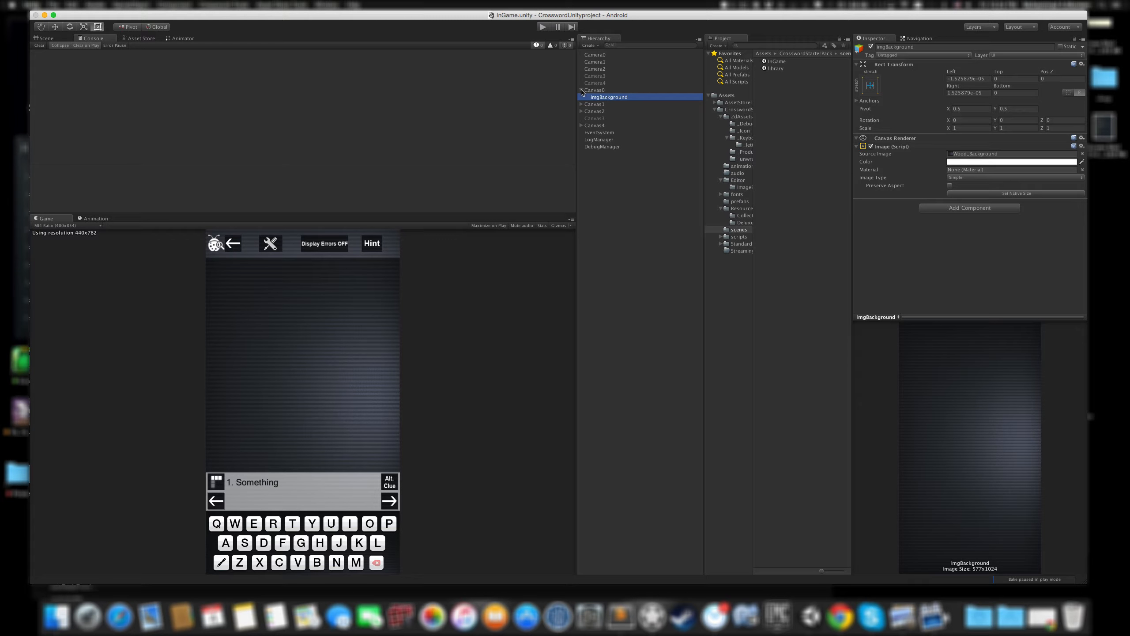
pyautogui.click(581, 91)
pyautogui.click(581, 97)
pyautogui.click(600, 104)
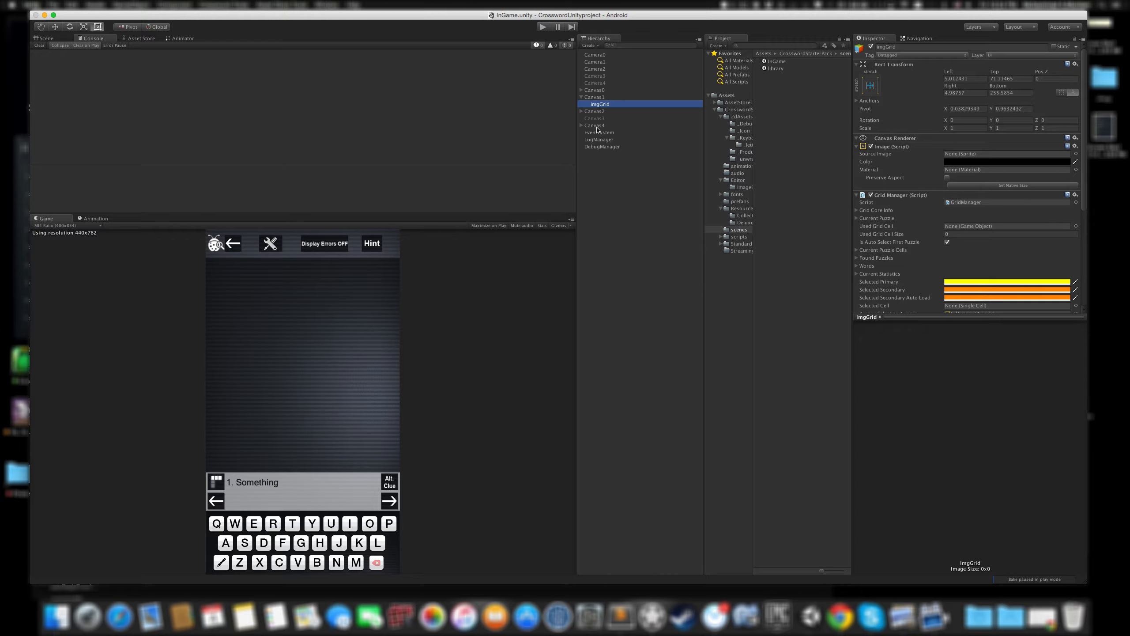
pyautogui.click(599, 62)
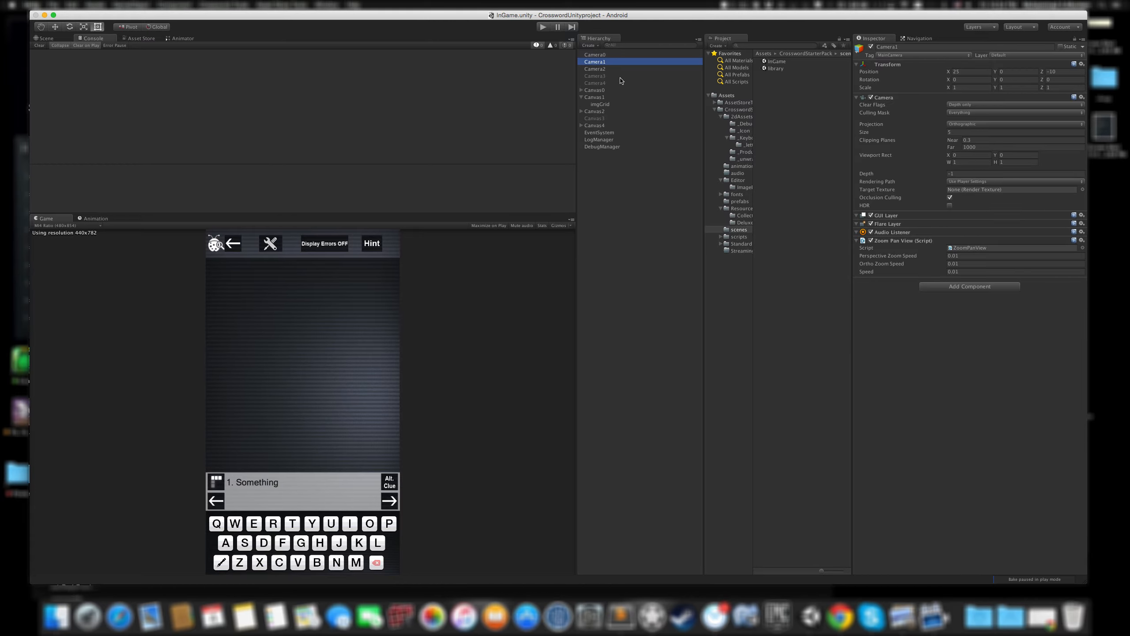
# Show what imgHeader under Canvas2 controls by disabling it and enabling it again.
pyautogui.click(581, 97)
pyautogui.click(581, 104)
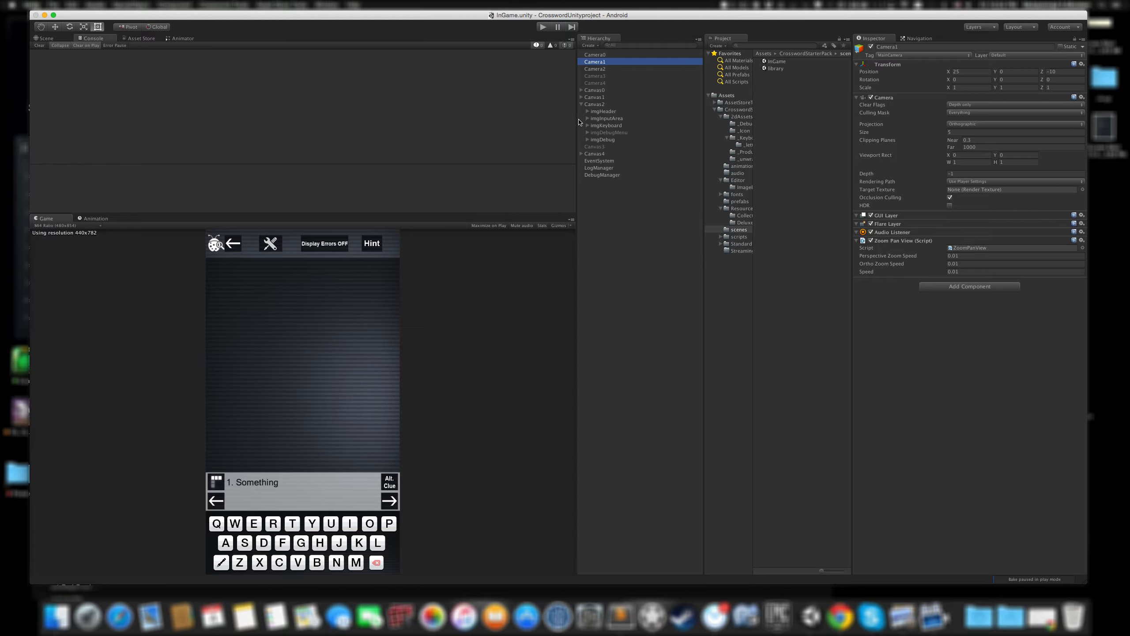
pyautogui.click(610, 112)
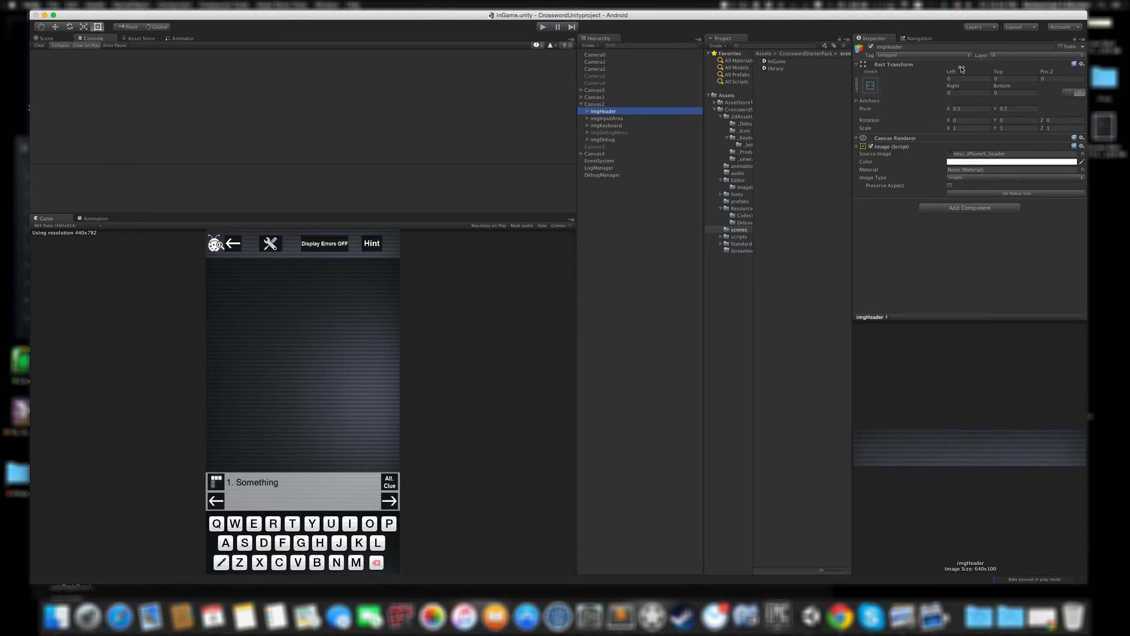
pyautogui.click(871, 47)
pyautogui.click(870, 48)
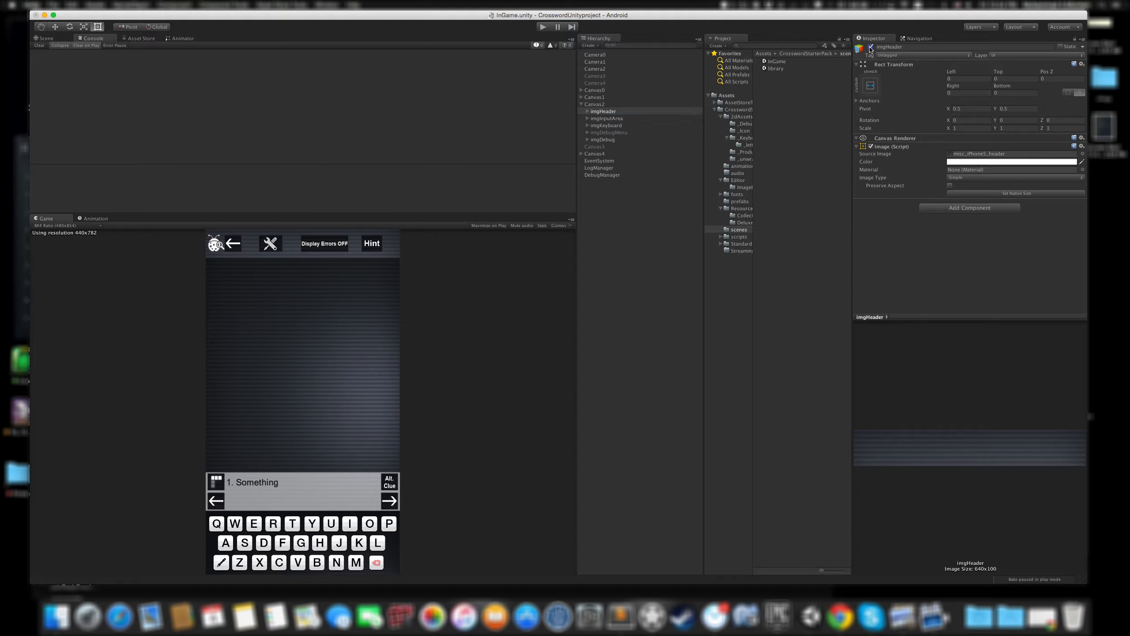
# Toggle imgInputArea and imgKeyboard under Canvas2 off and back on to show which interface areas they control.
pyautogui.click(608, 119)
pyautogui.click(870, 47)
pyautogui.click(870, 47)
pyautogui.click(870, 47)
pyautogui.click(871, 47)
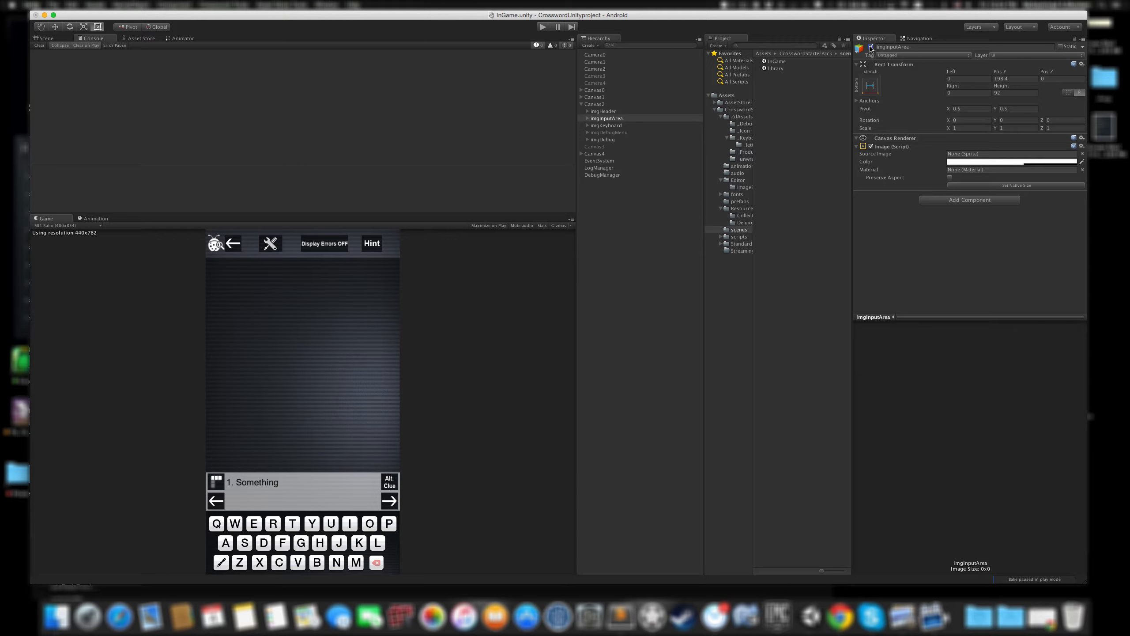
pyautogui.click(620, 125)
pyautogui.click(870, 47)
pyautogui.click(870, 47)
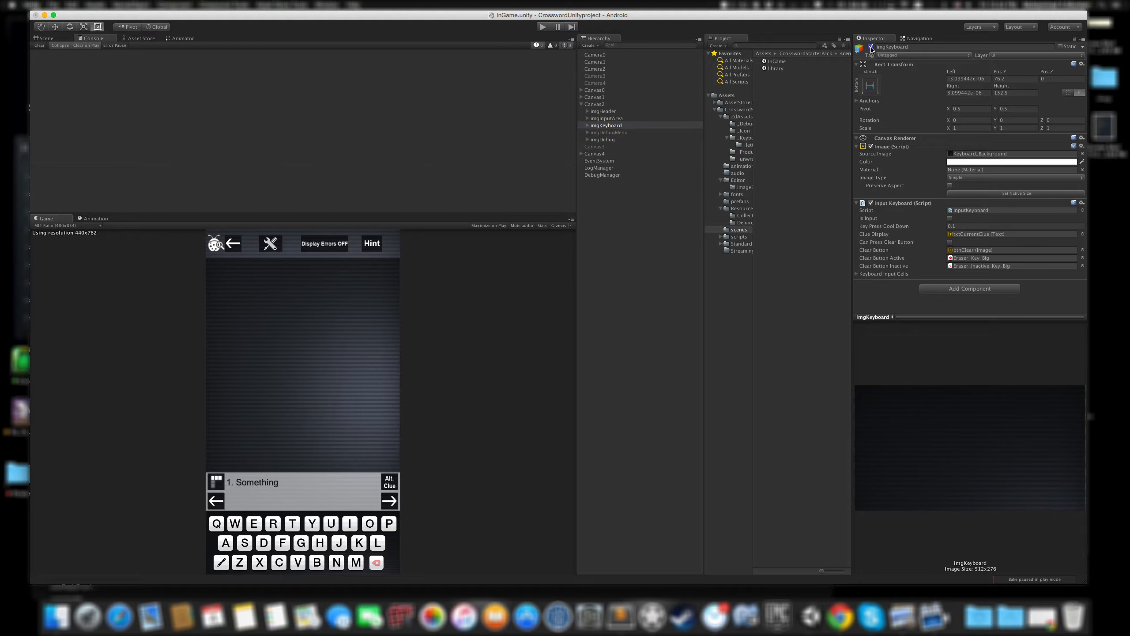
# Preview imgDebugMenu by enabling it briefly, and toggle the imgDebug icon off and back on.
pyautogui.click(609, 132)
pyautogui.click(871, 47)
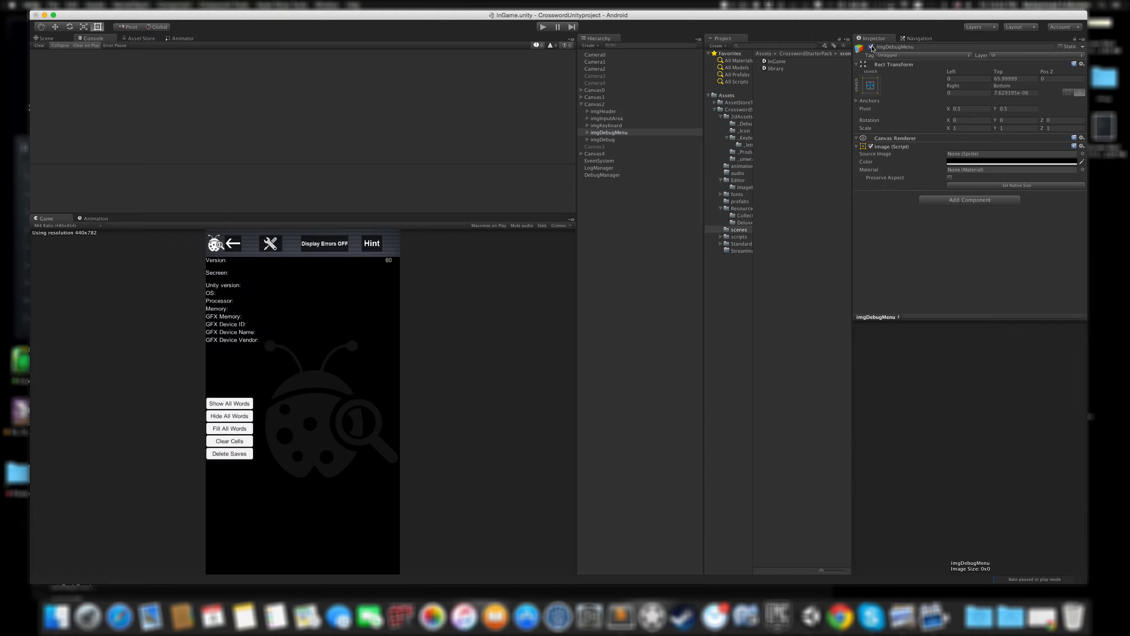
pyautogui.click(871, 47)
pyautogui.click(613, 140)
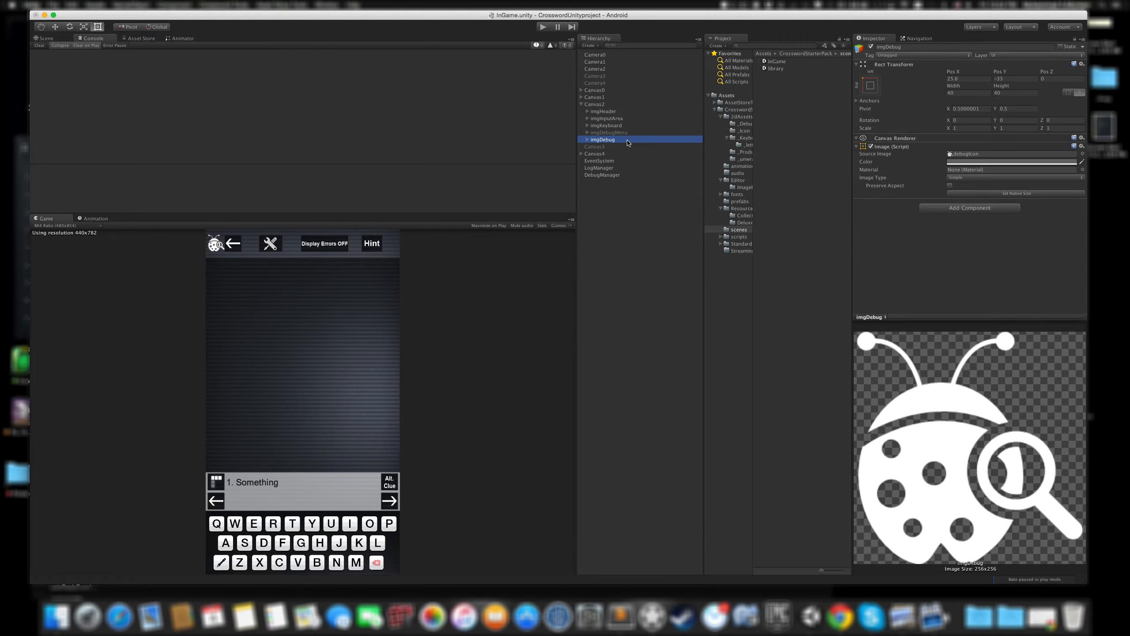
pyautogui.click(870, 47)
pyautogui.click(871, 47)
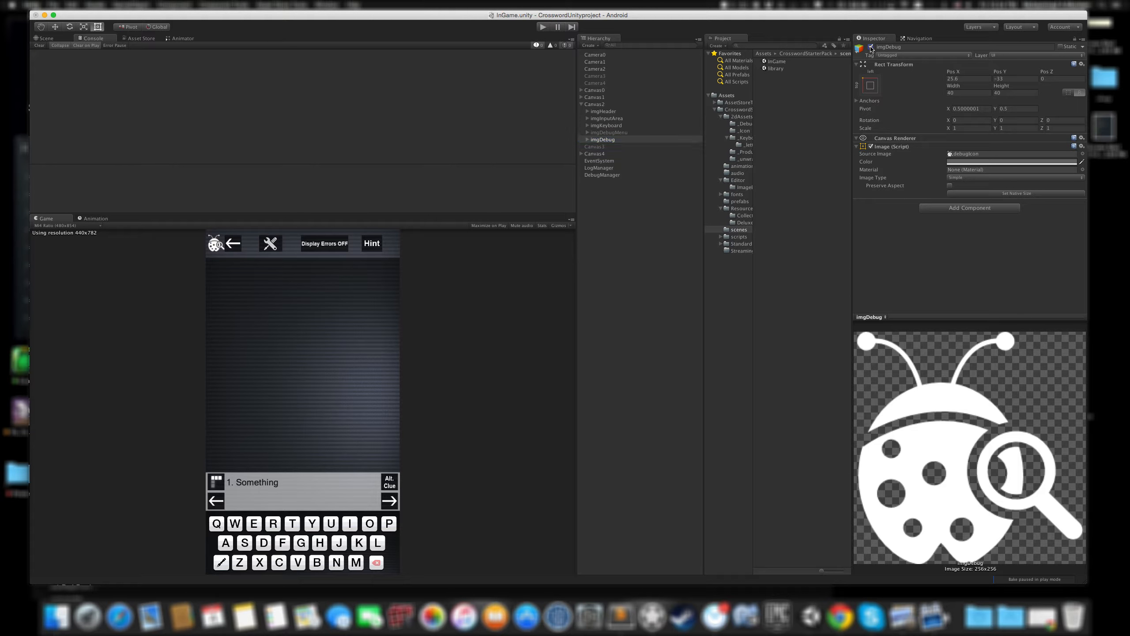
# Examine Canvas3, the Blur script on Camera3, and the menu objects nested under Canvas4.
pyautogui.click(596, 147)
pyautogui.click(581, 105)
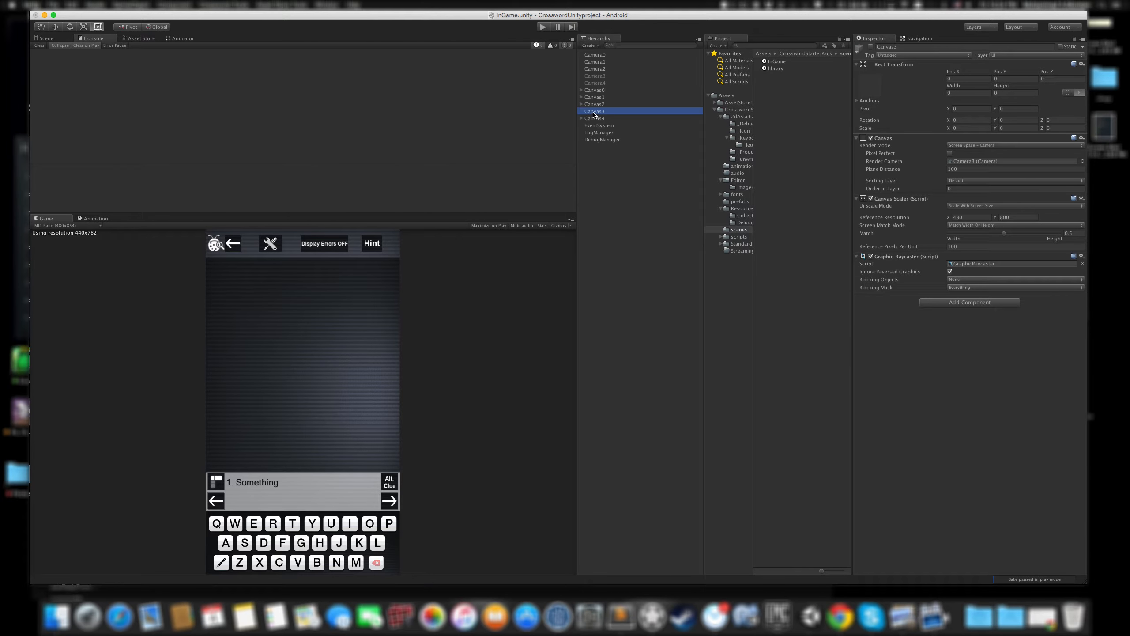
pyautogui.click(598, 76)
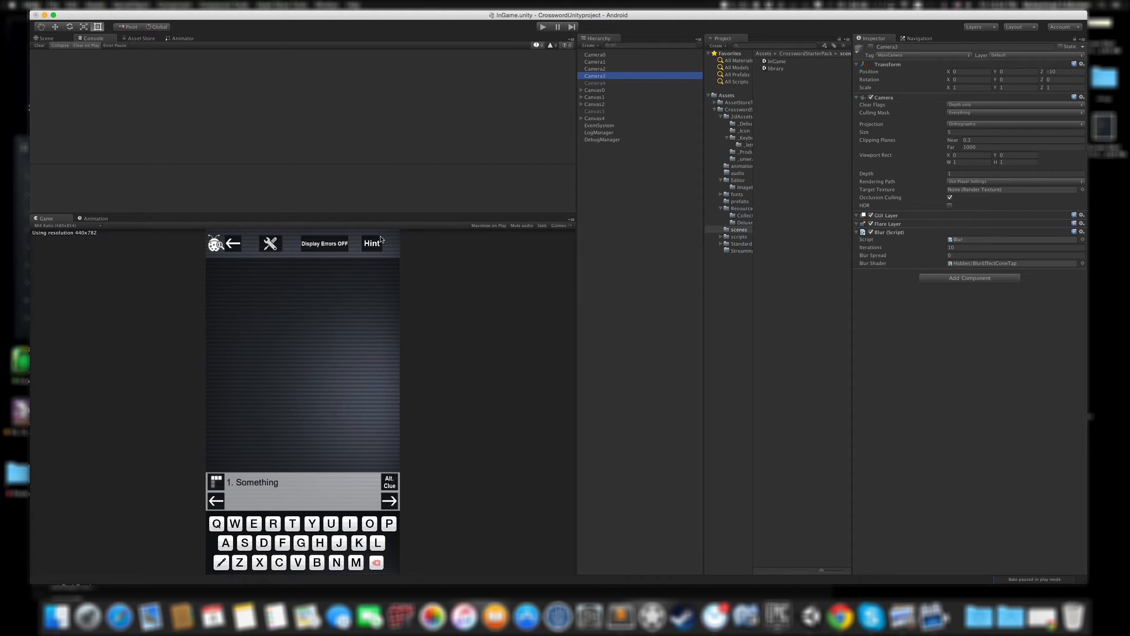
pyautogui.click(595, 119)
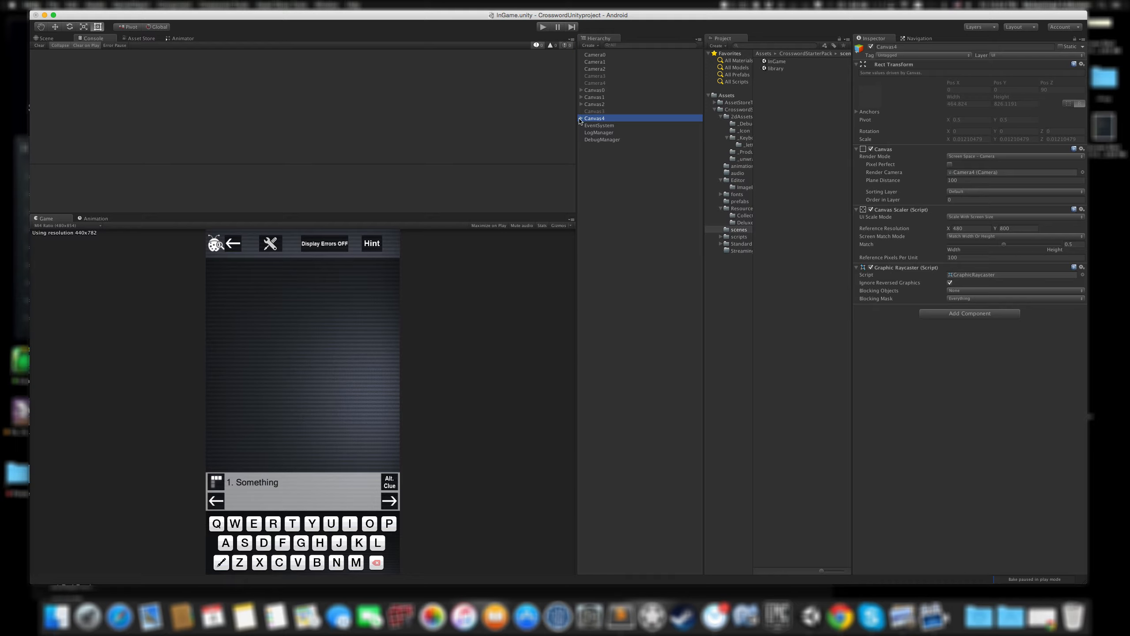
pyautogui.click(581, 118)
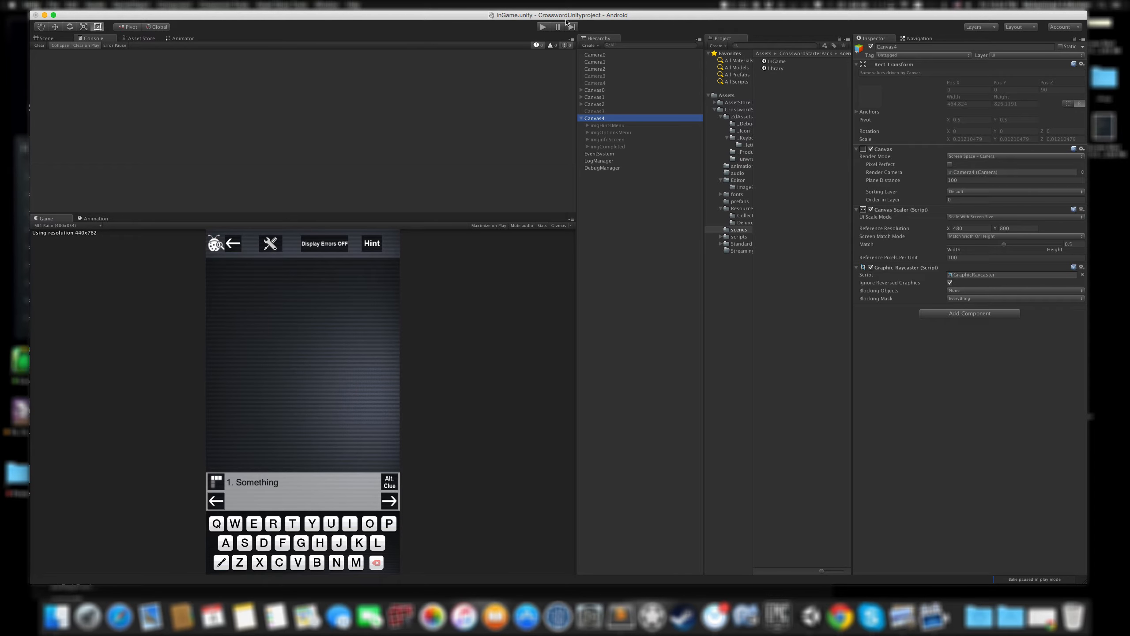
# Test-run the InGame scene to view the hint options over the blurred background, ending with a cleared console and collapsed Canvas4.
pyautogui.click(543, 27)
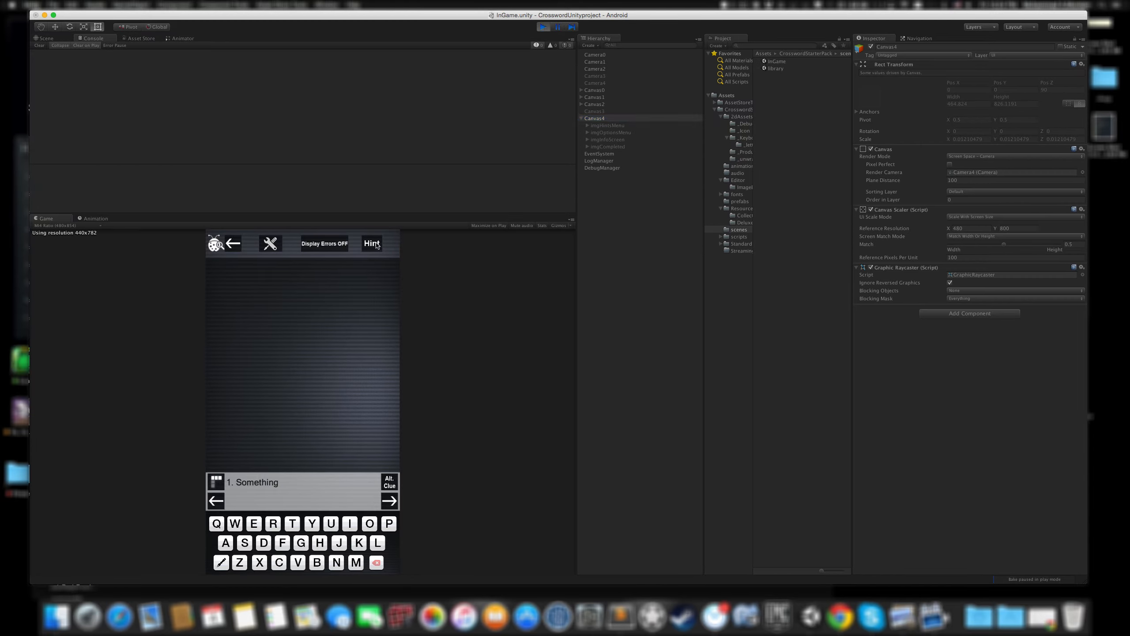
pyautogui.click(373, 245)
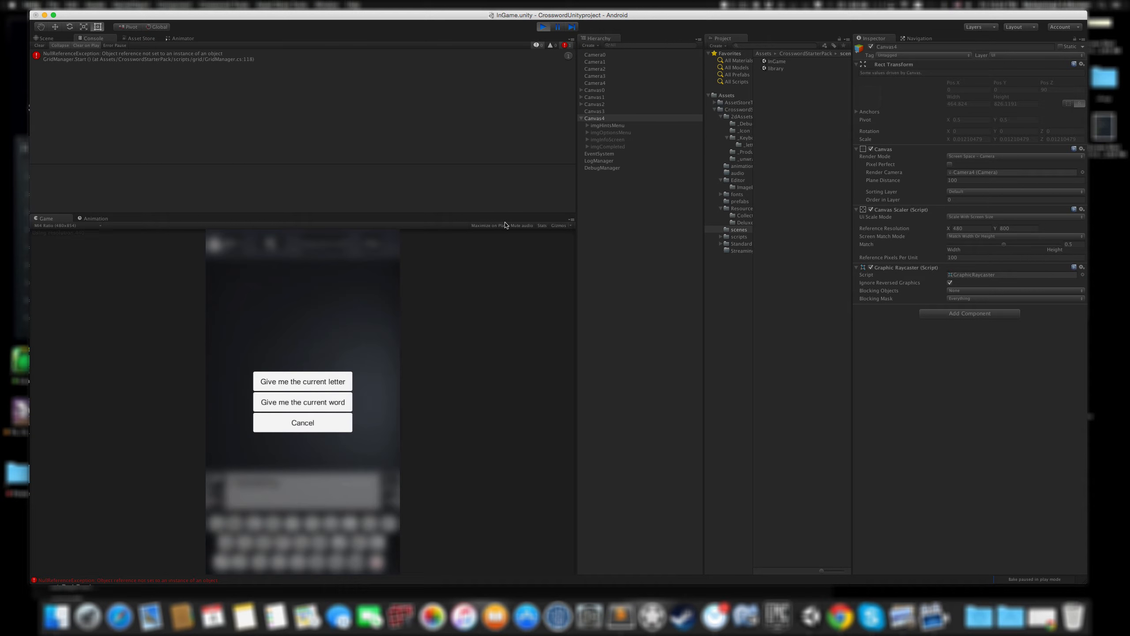
pyautogui.click(544, 27)
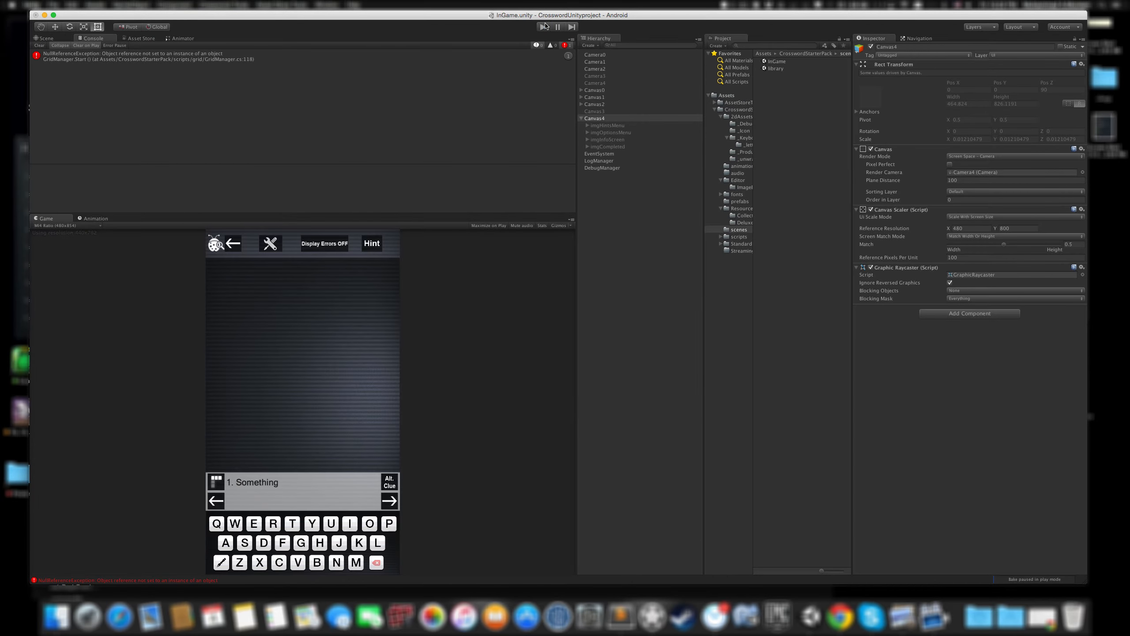
pyautogui.click(38, 46)
pyautogui.click(592, 233)
pyautogui.click(581, 117)
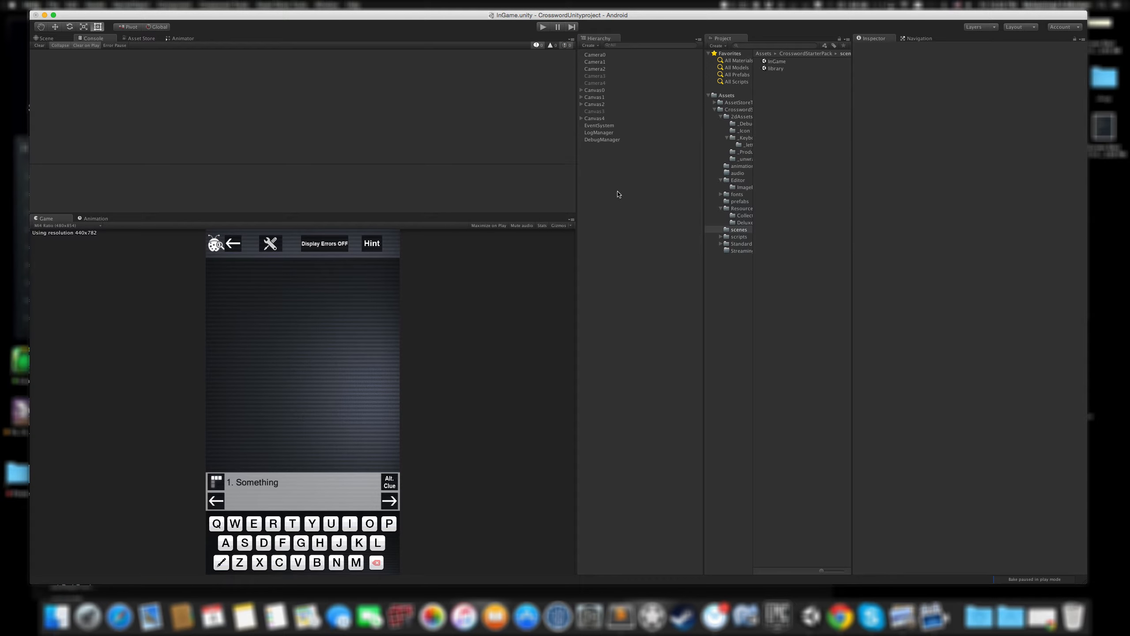
# Examine the LogManager's Is Logging option and the DebugManager's script settings.
pyautogui.click(619, 133)
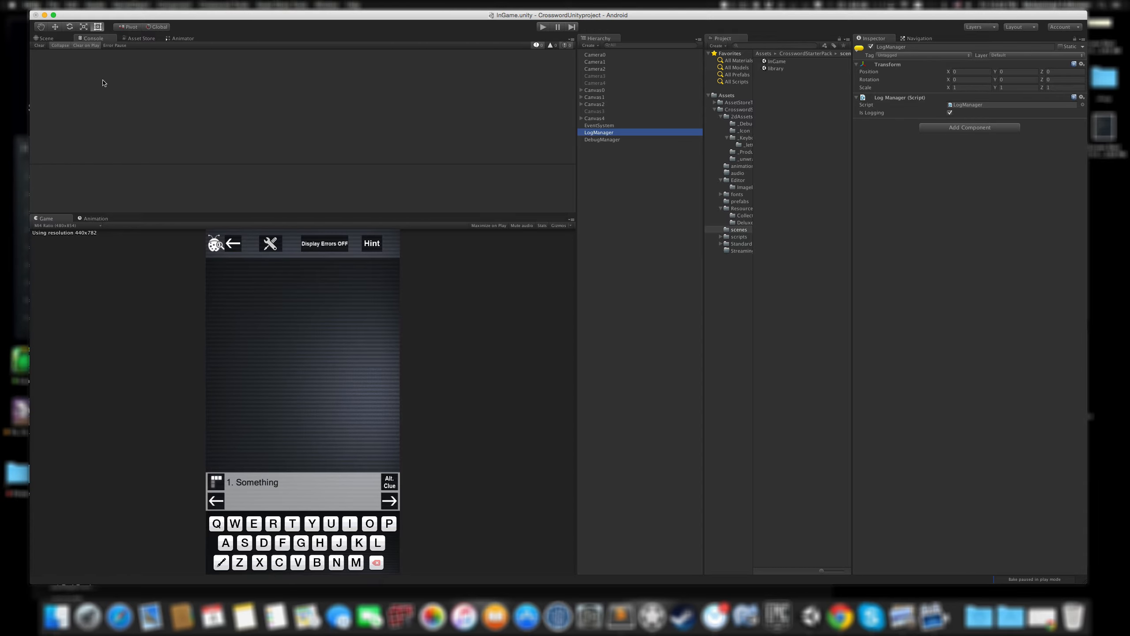
pyautogui.click(950, 113)
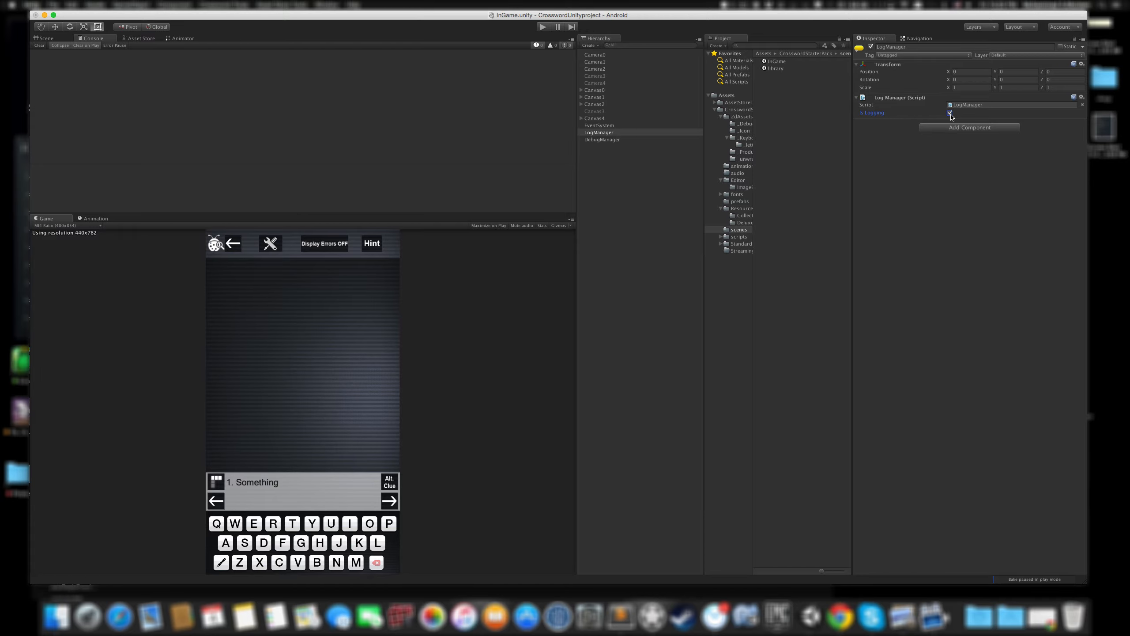
pyautogui.click(601, 141)
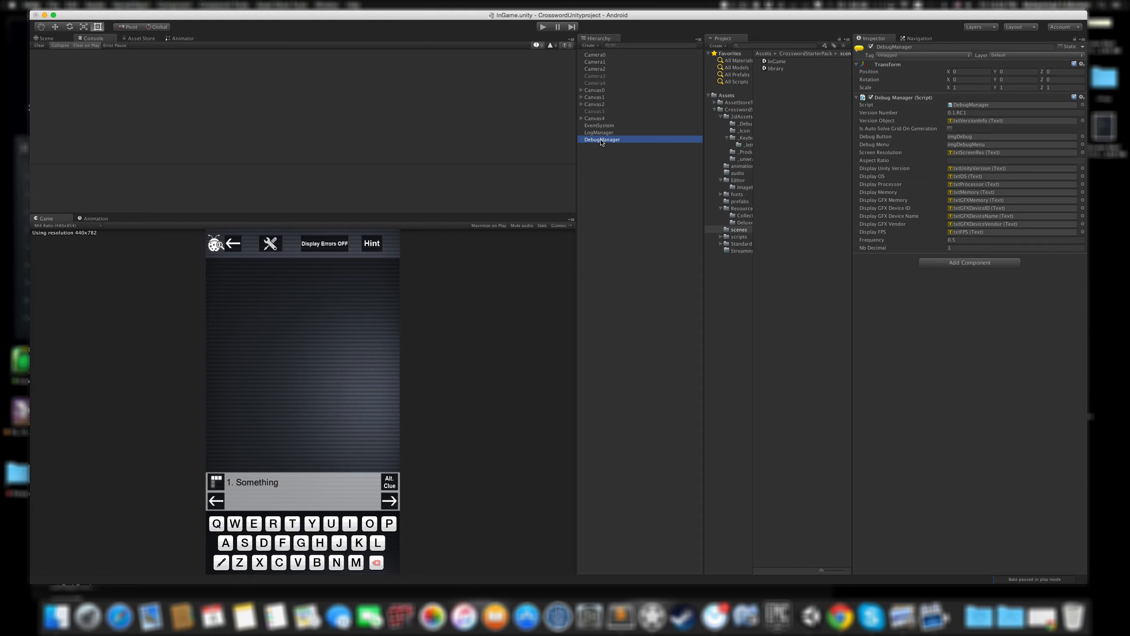
pyautogui.press('Up')
pyautogui.press('Up')
pyautogui.press('Up')
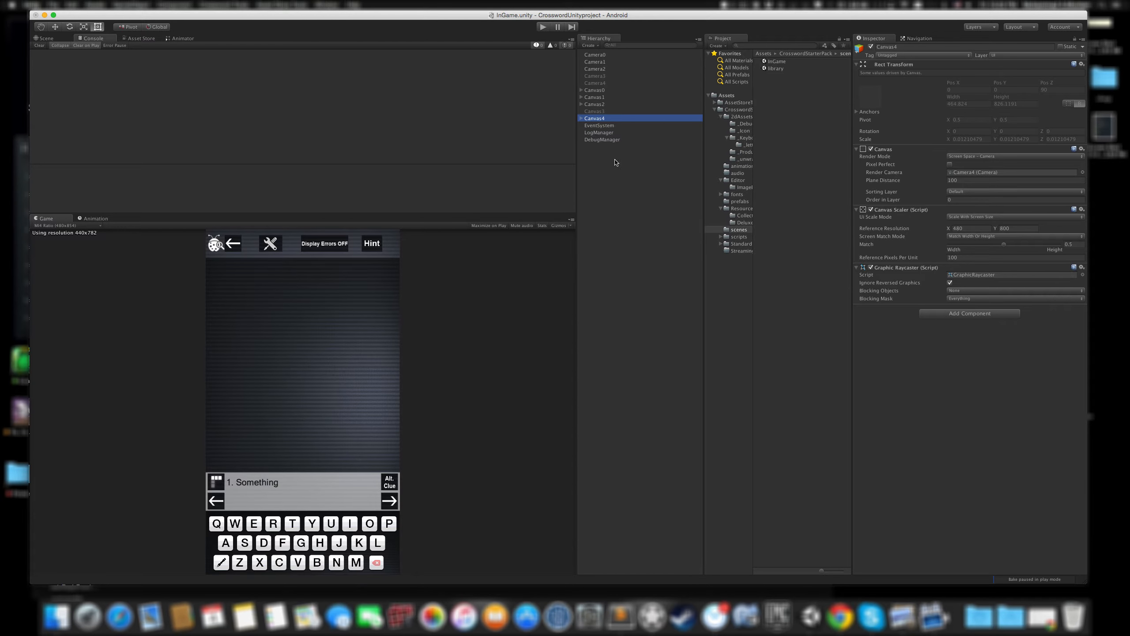
# Reopen the library scene without saving the InGame changes, and start a Free Sampler crossword in a test run with a cleared console.
pyautogui.click(616, 163)
pyautogui.doubleClick(775, 69)
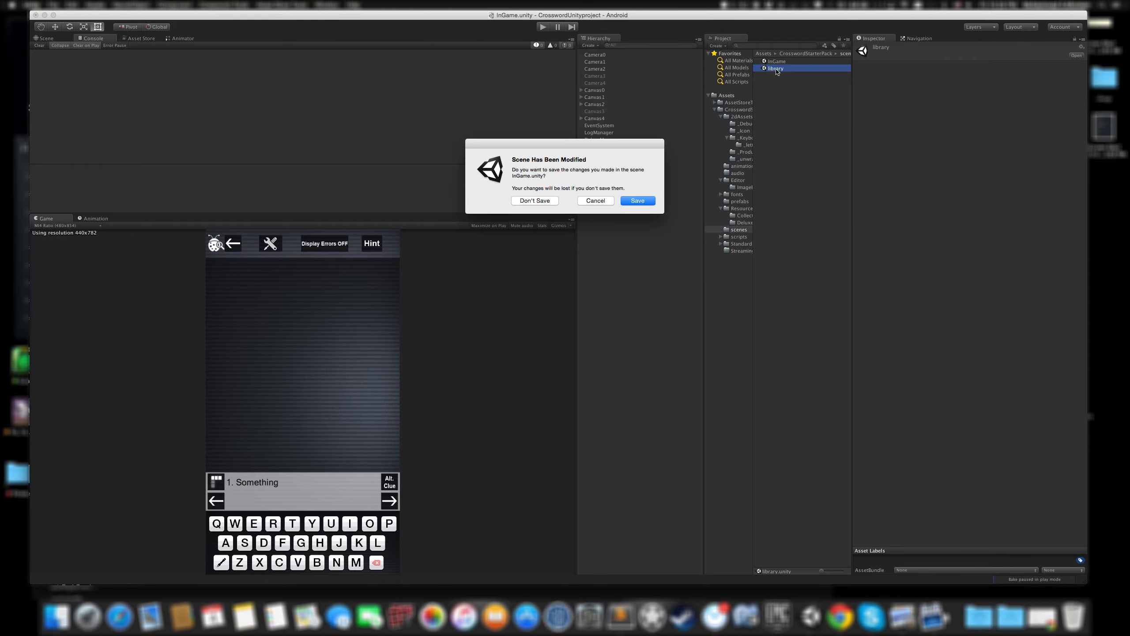
pyautogui.click(534, 203)
pyautogui.click(543, 27)
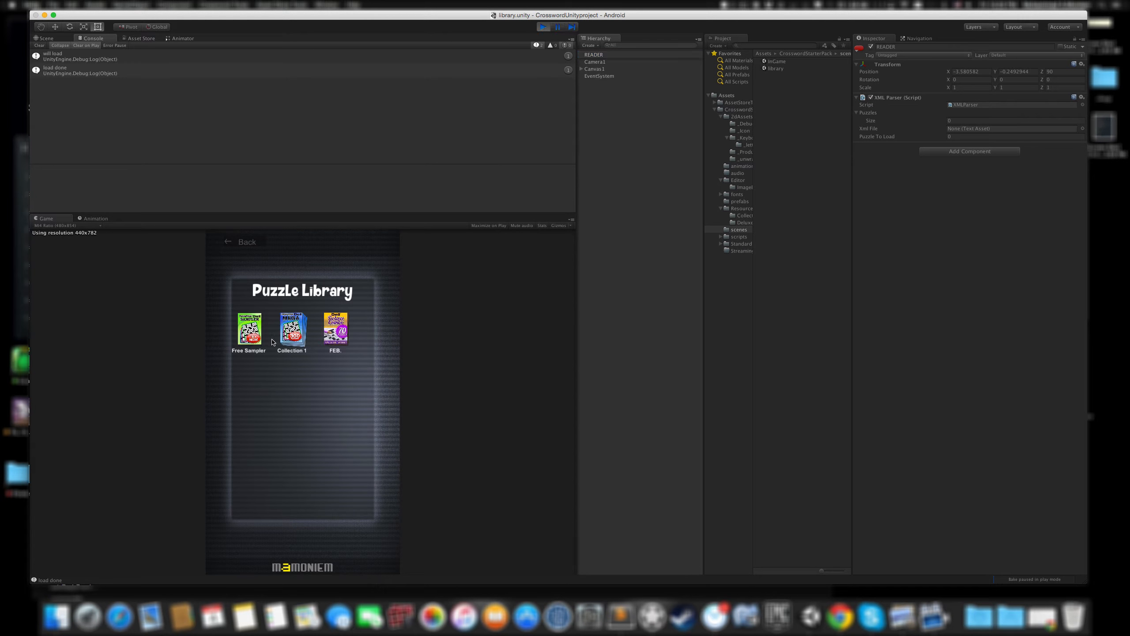
pyautogui.click(254, 332)
pyautogui.click(297, 335)
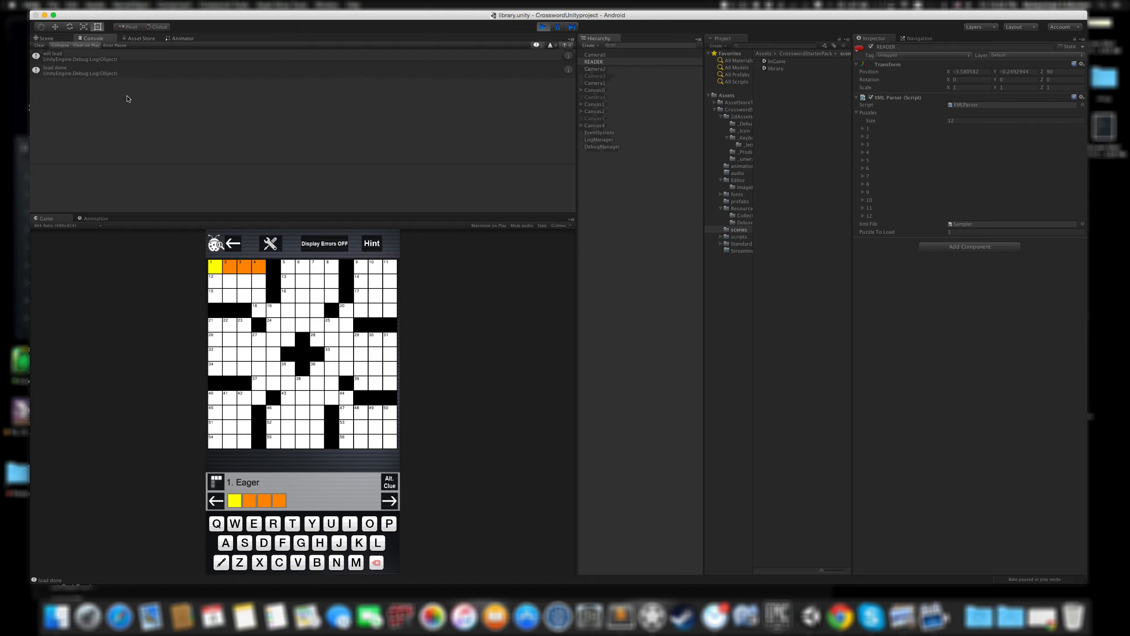
pyautogui.click(41, 45)
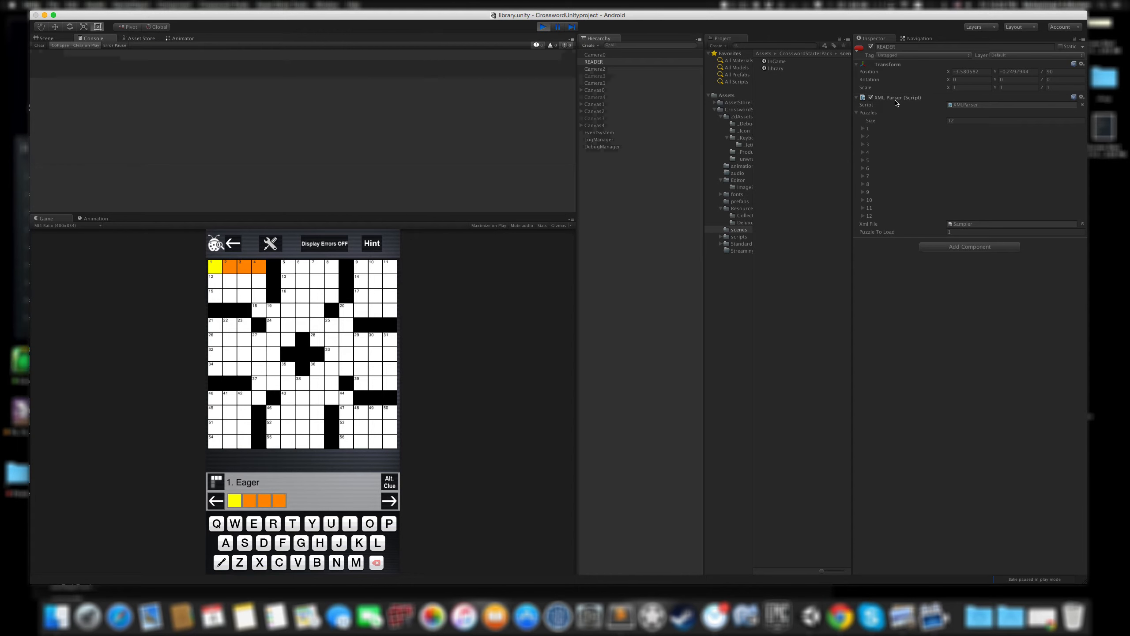
# Examine the data fields of puzzle 1 in the READER object's XML Parser puzzles list.
pyautogui.click(863, 129)
pyautogui.click(863, 129)
pyautogui.click(863, 129)
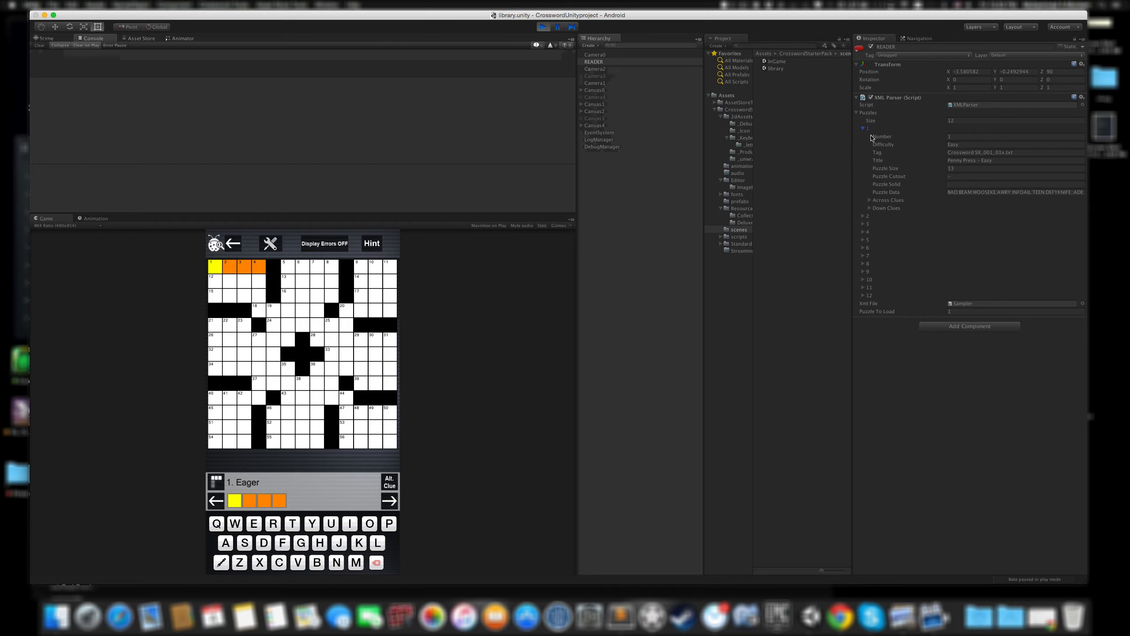
pyautogui.click(862, 129)
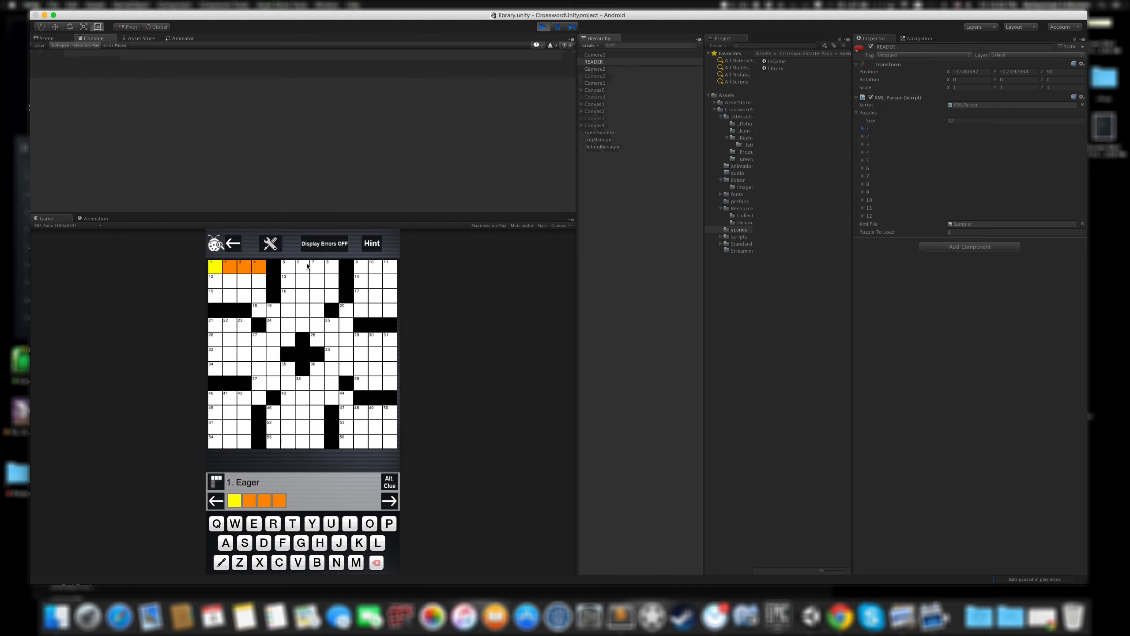
# Select the imgGrid object under Canvas1 and examine its Grid Manager script settings.
pyautogui.click(602, 91)
pyautogui.press('Right')
pyautogui.press('Left')
pyautogui.click(601, 104)
pyautogui.press('Right')
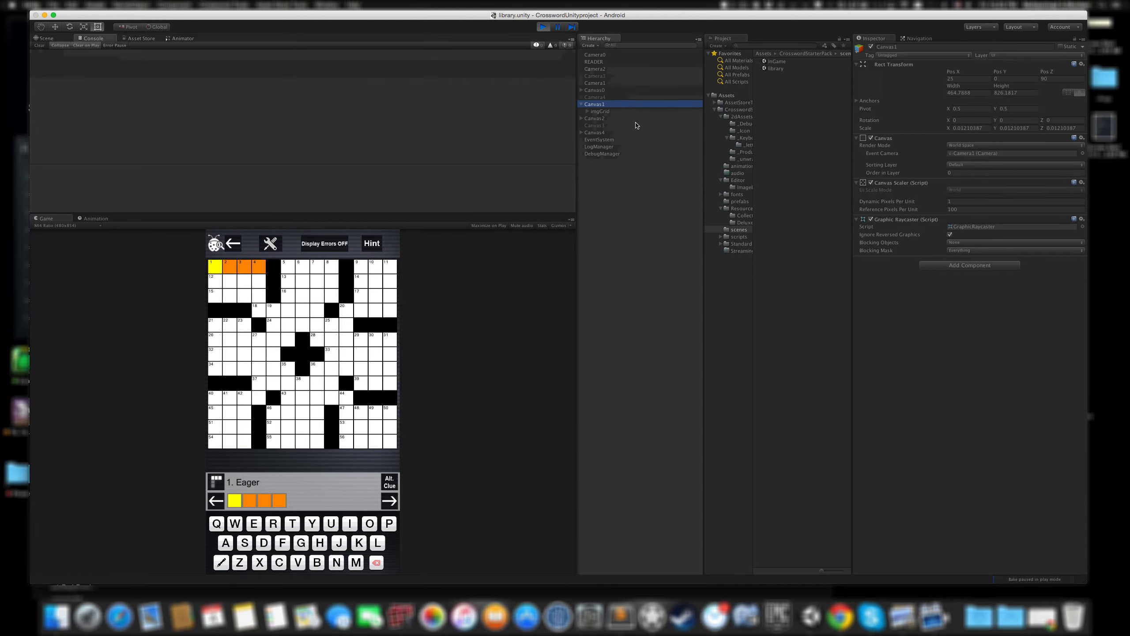
pyautogui.click(606, 112)
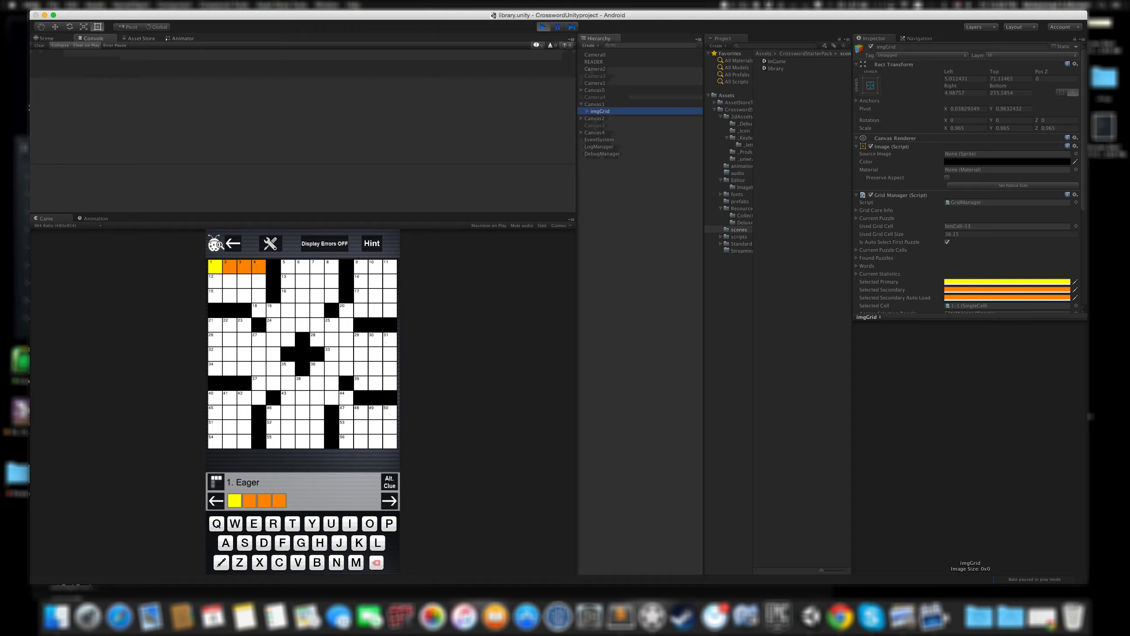
pyautogui.scroll(-3, 892, 201)
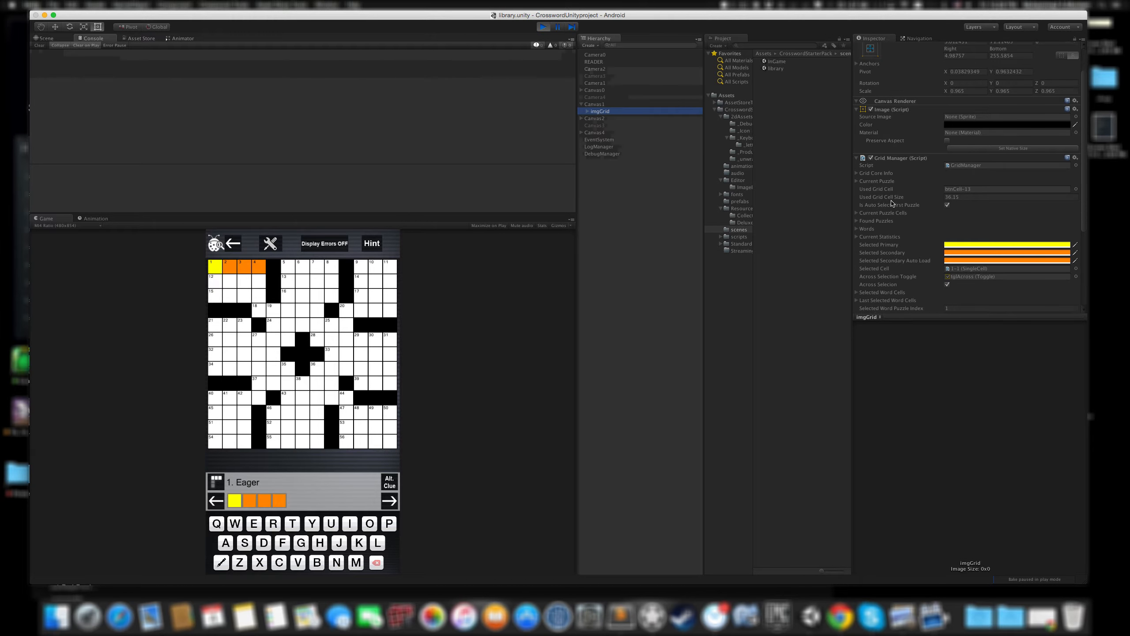
pyautogui.scroll(-3, 902, 199)
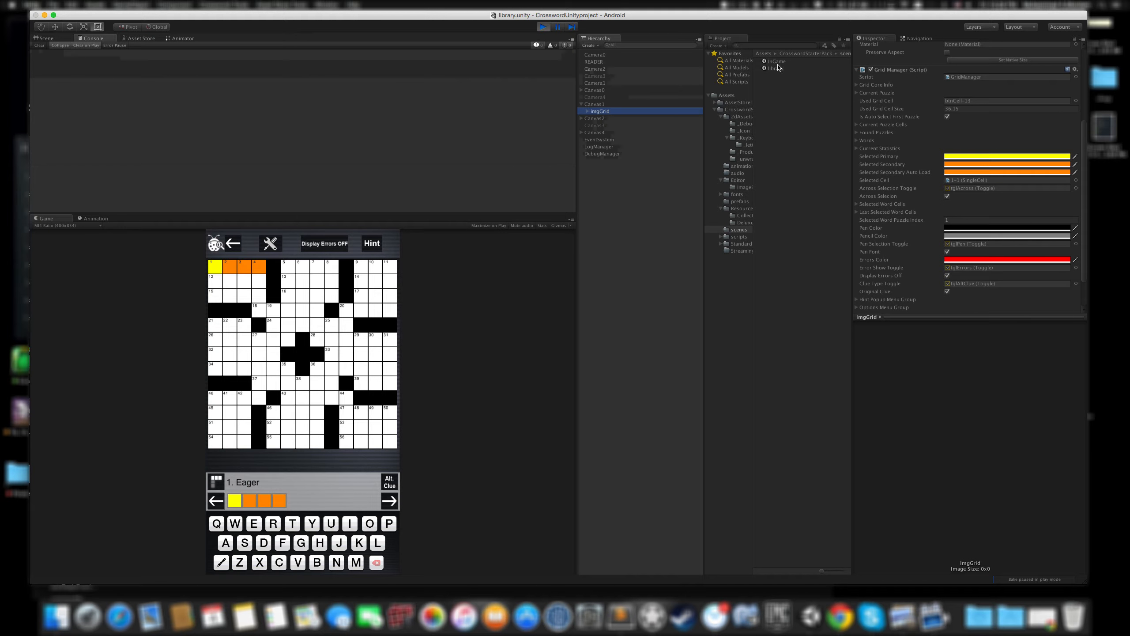
# Examine Element 0 and Element 13 in the Grid Core Info list, and locate Element 13's cell prefab in the project.
pyautogui.click(856, 85)
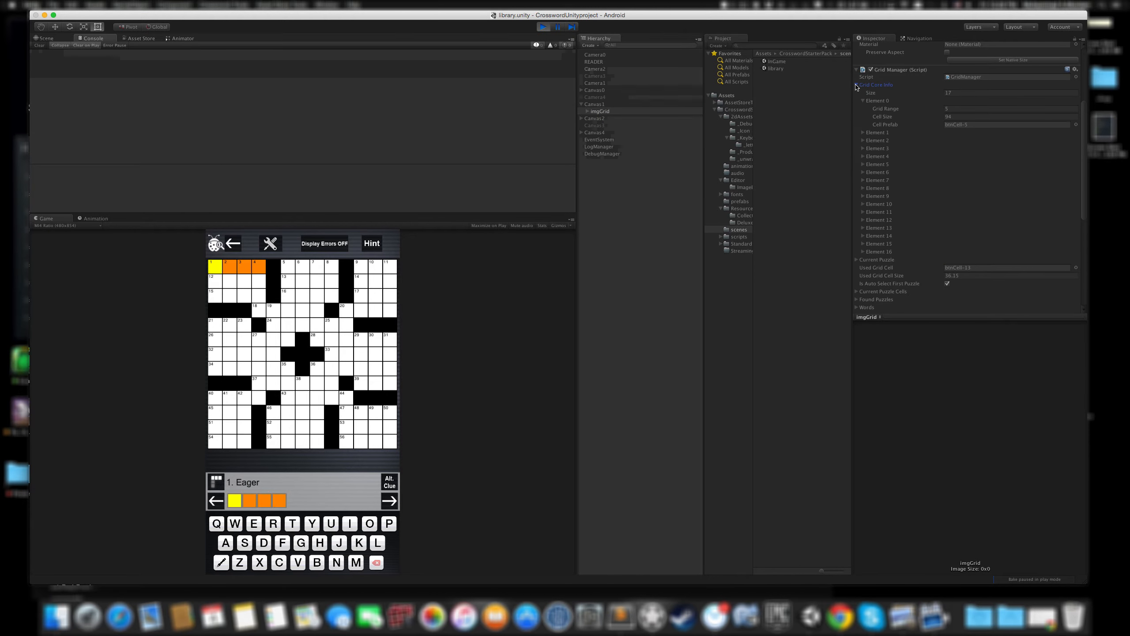
pyautogui.click(863, 101)
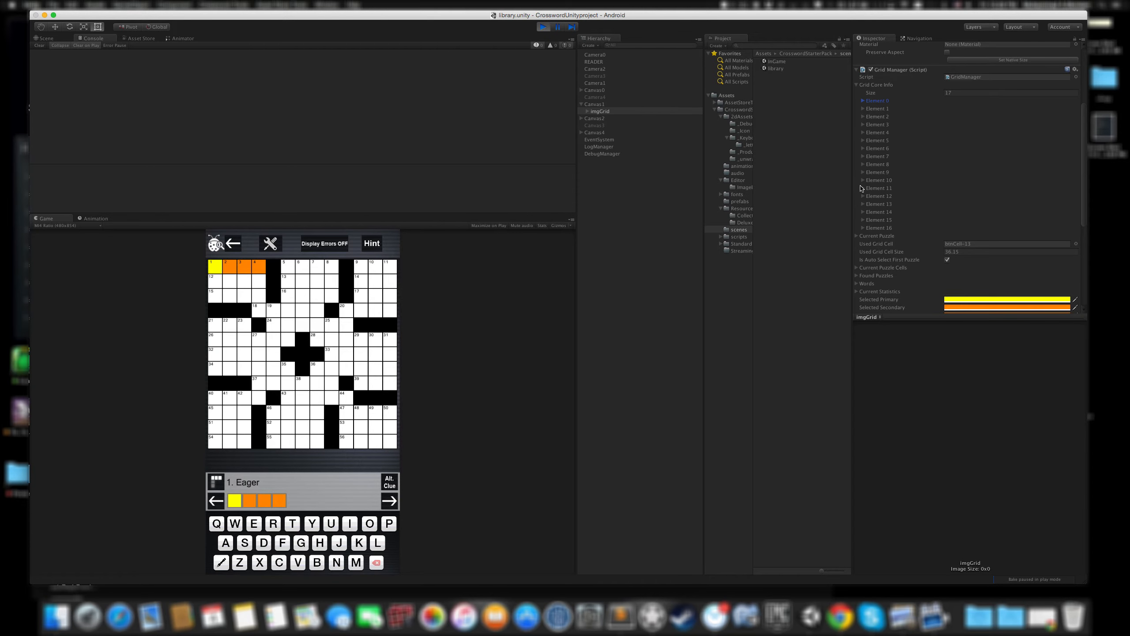
pyautogui.click(864, 204)
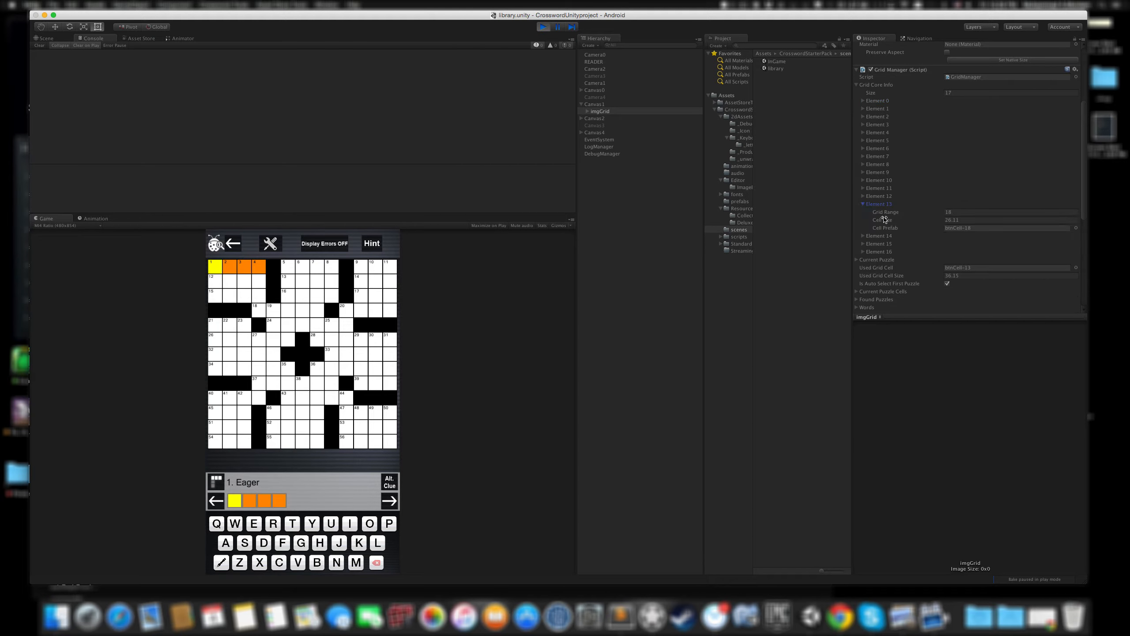
pyautogui.click(965, 228)
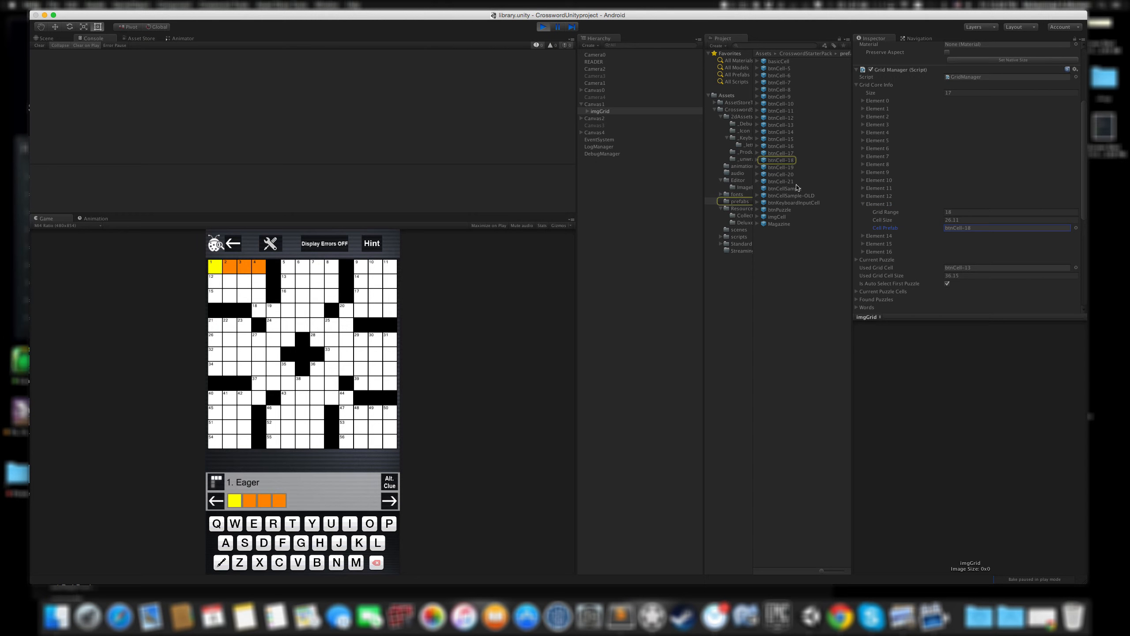
# Examine the imgGrid crossword in the Scene view.
pyautogui.click(43, 38)
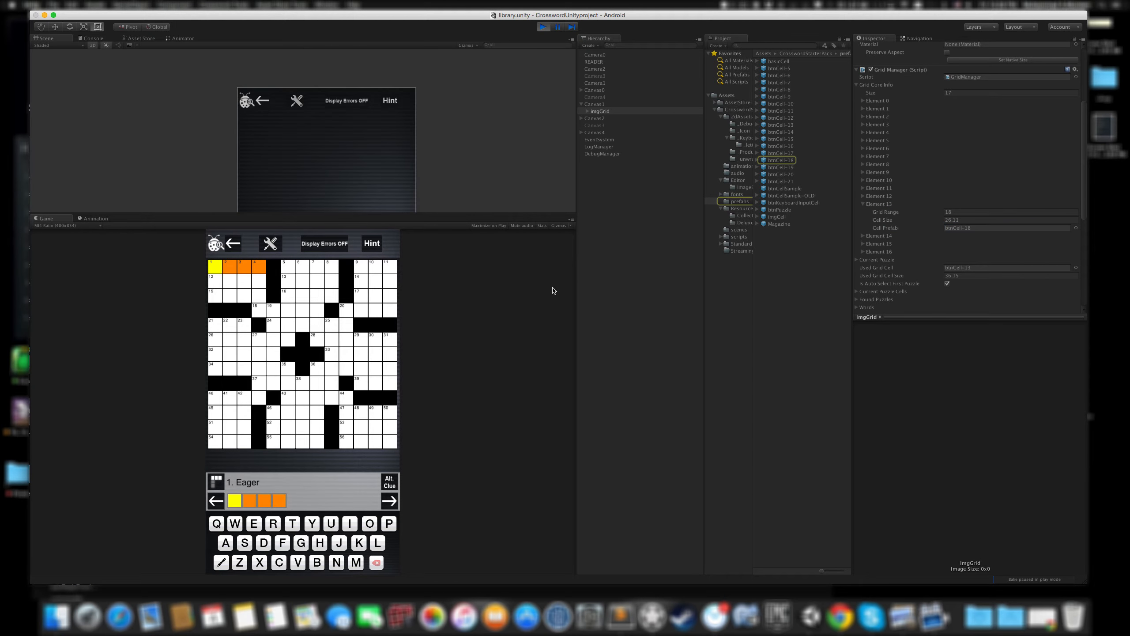
pyautogui.scroll(-5, 318, 134)
pyautogui.moveTo(318, 150); pyautogui.dragTo(152, 154, button='middle')
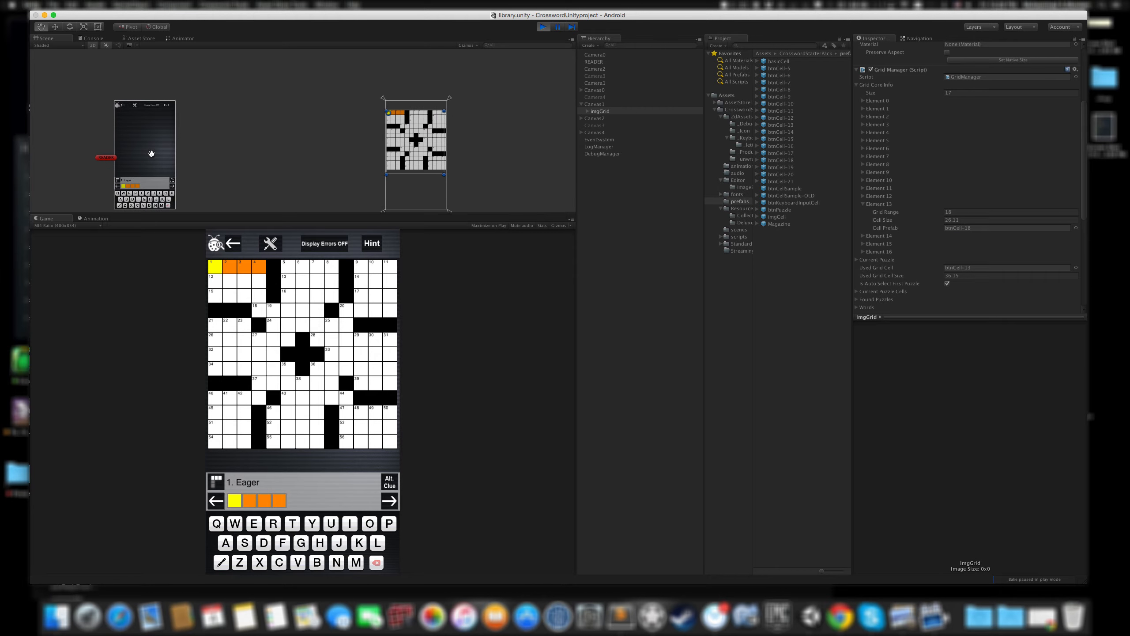
pyautogui.moveTo(355, 154); pyautogui.dragTo(280, 142, button='middle')
pyautogui.scroll(5, 289, 139)
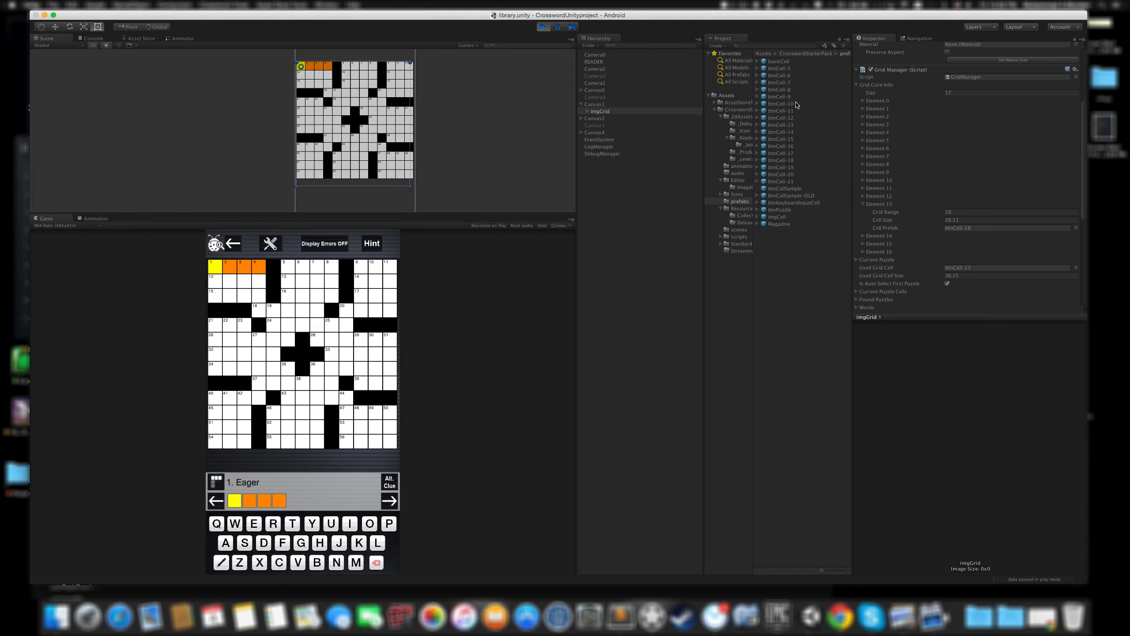
# Try placing the btnCell-8 prefab in the running scene beside the crossword grid, and end the test run.
pyautogui.moveTo(787, 92); pyautogui.dragTo(370, 199)
pyautogui.scroll(-5, 344, 126)
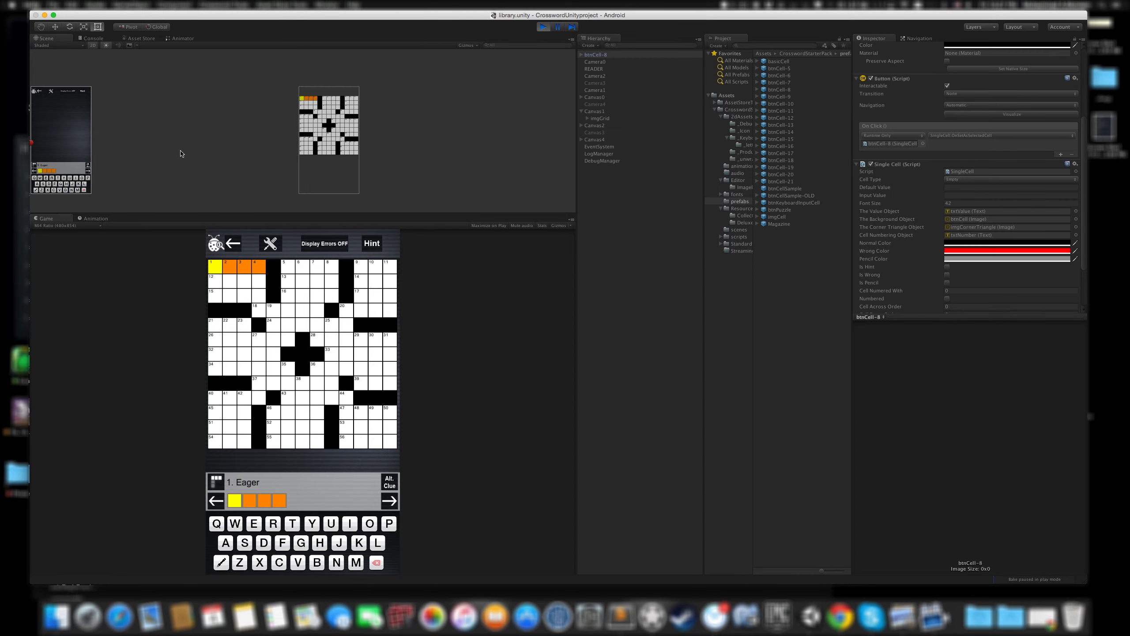
pyautogui.moveTo(180, 152); pyautogui.dragTo(357, 143, button='middle')
pyautogui.scroll(1, 217, 142)
pyautogui.scroll(-4, 226, 135)
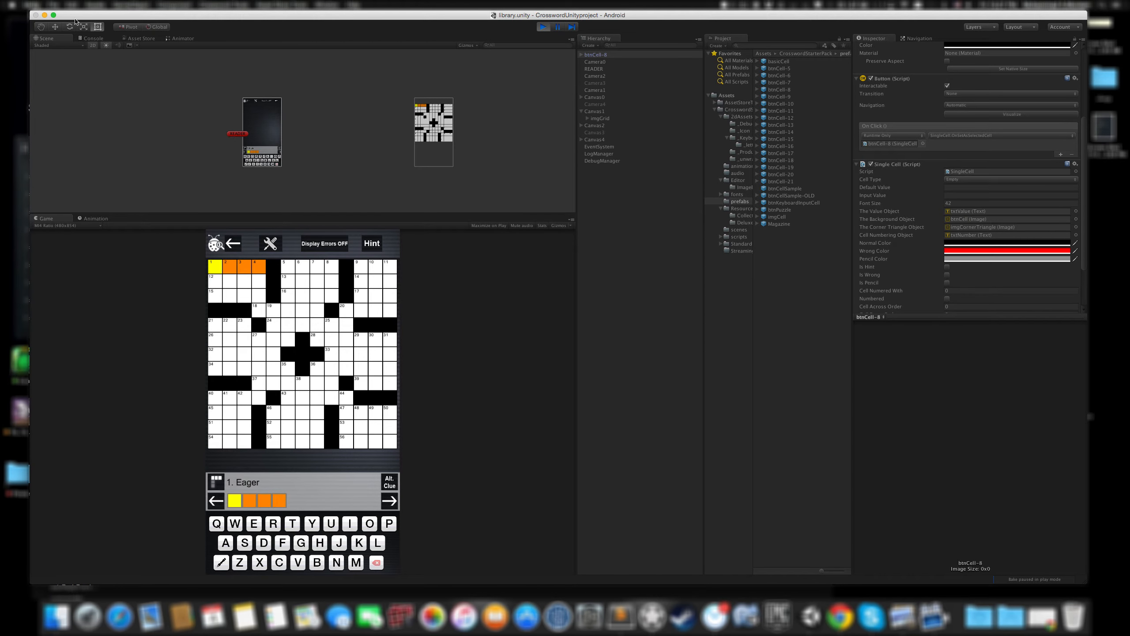
pyautogui.scroll(-3, 307, 133)
pyautogui.scroll(5, 309, 134)
pyautogui.press('w')
pyautogui.scroll(-3, 312, 133)
pyautogui.scroll(-5, 406, 137)
pyautogui.scroll(5, 405, 137)
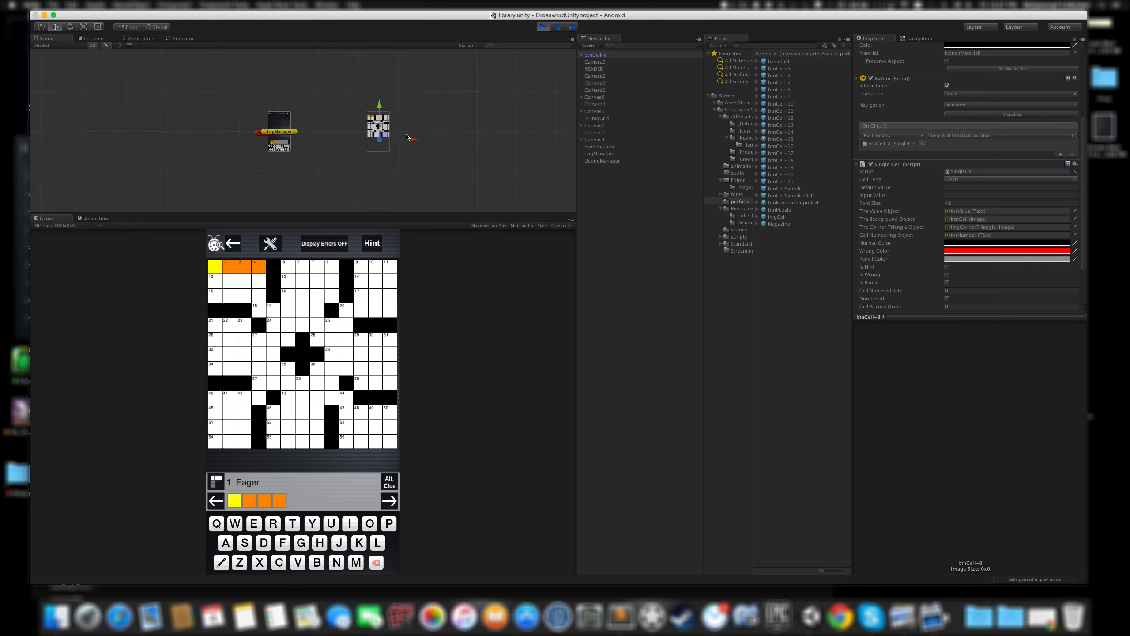
pyautogui.click(543, 27)
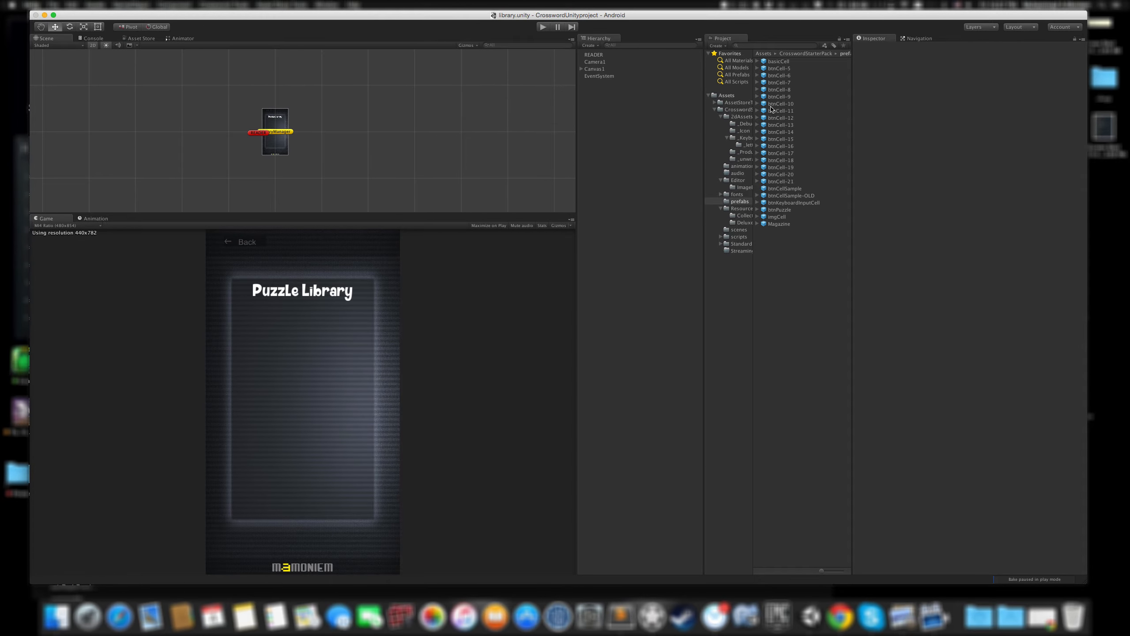
# Add the btnCell-5 prefab to the library scene as a child of Canvas1 and view it from the front.
pyautogui.scroll(5, 324, 127)
pyautogui.scroll(5, 379, 138)
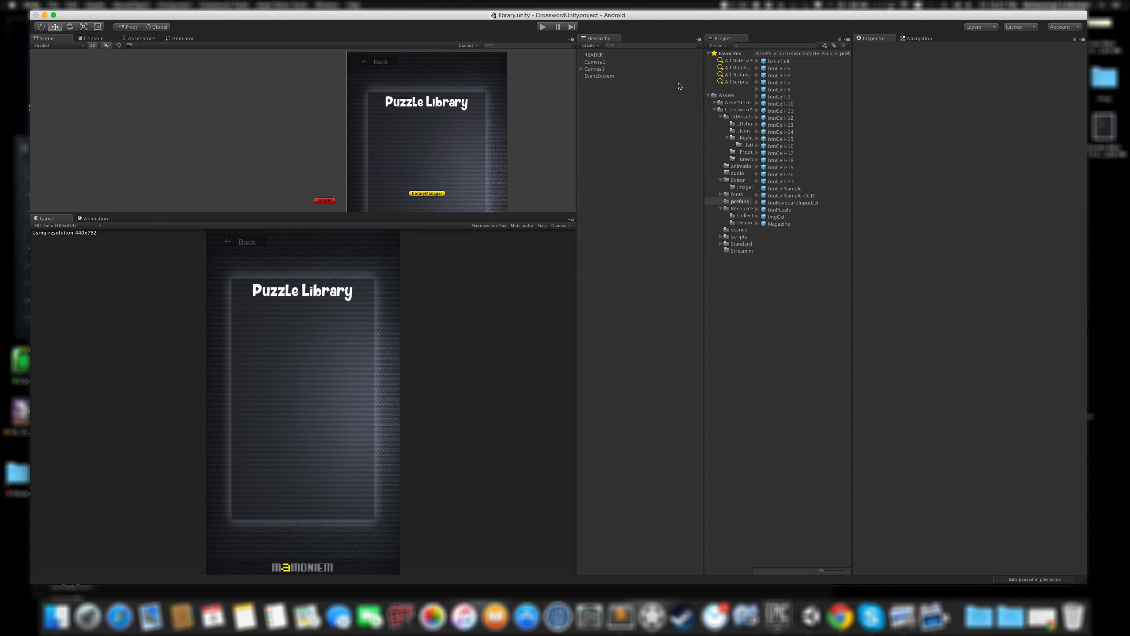
pyautogui.moveTo(777, 70); pyautogui.dragTo(426, 142)
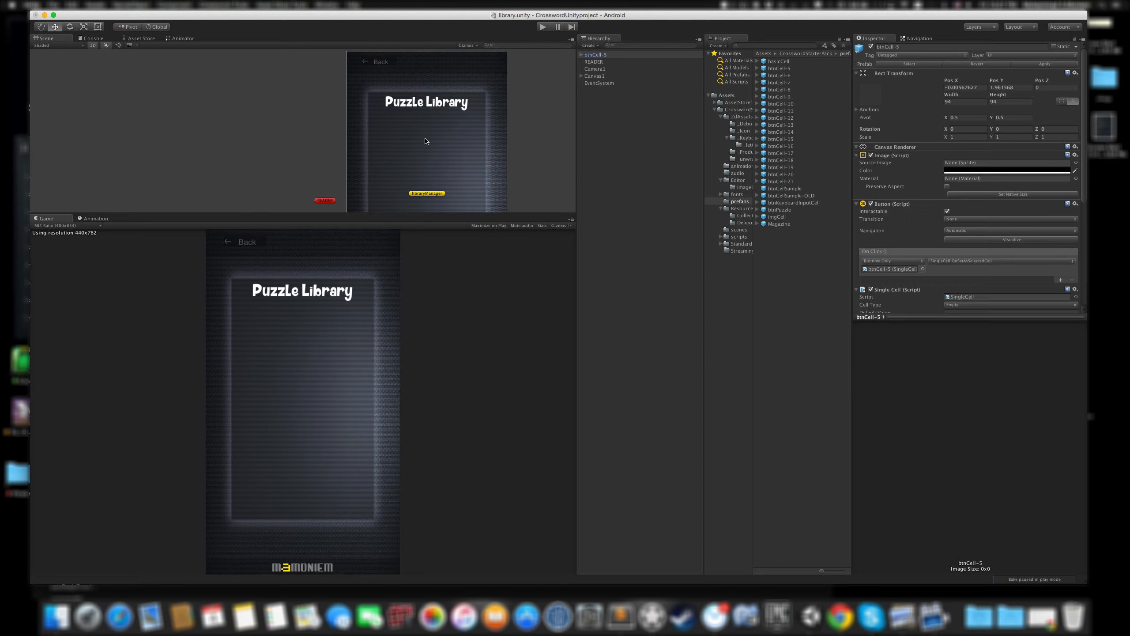
pyautogui.moveTo(603, 78); pyautogui.dragTo(603, 78)
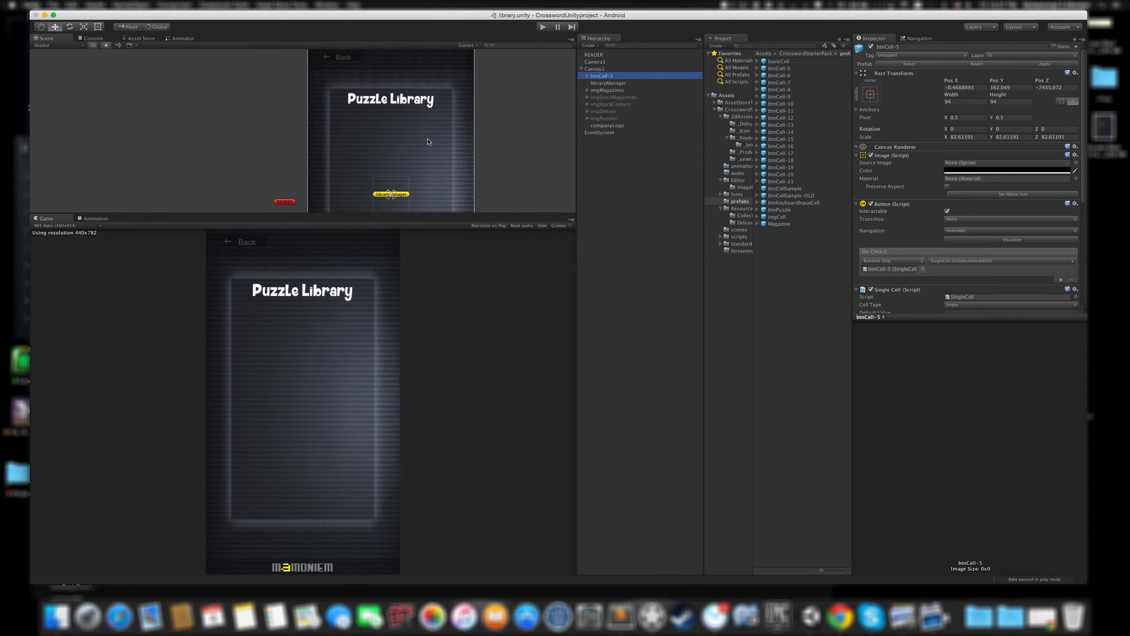
pyautogui.keyDown('alt'); pyautogui.moveTo(204, 153); pyautogui.dragTo(352, 138); pyautogui.keyUp('alt')
pyautogui.click(93, 45)
pyautogui.scroll(-8, 261, 146)
pyautogui.click(558, 74)
pyautogui.scroll(-5, 341, 138)
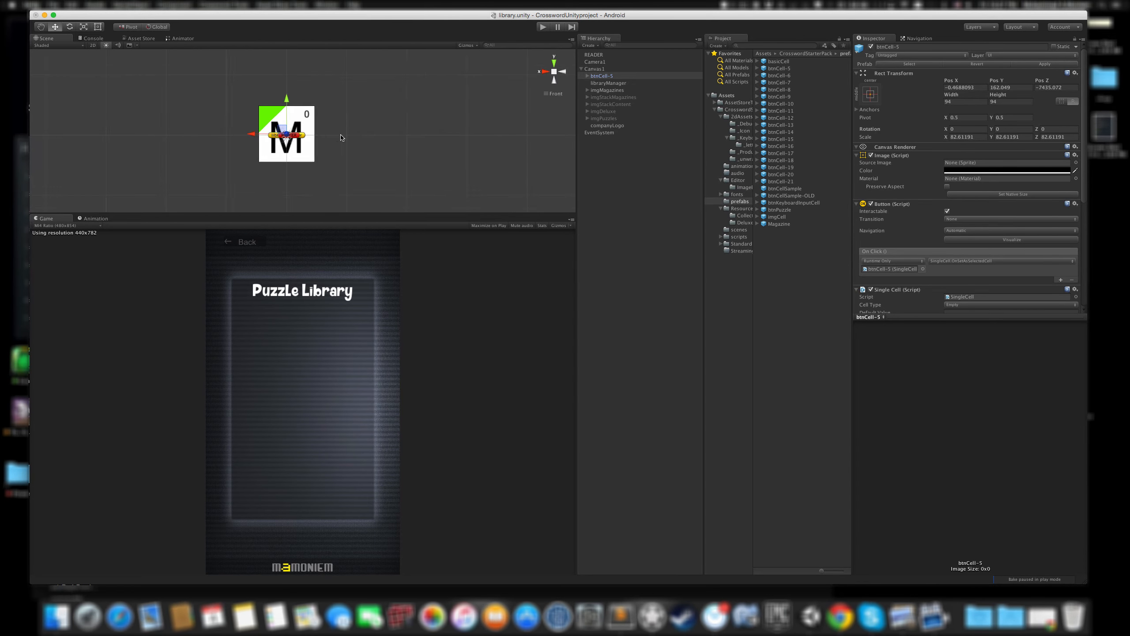
# Add the btnCell-15 prefab under Canvas1 and move it beside the btnCell-5 cell for a size comparison.
pyautogui.moveTo(781, 140); pyautogui.dragTo(601, 189)
pyautogui.moveTo(598, 139); pyautogui.dragTo(605, 73)
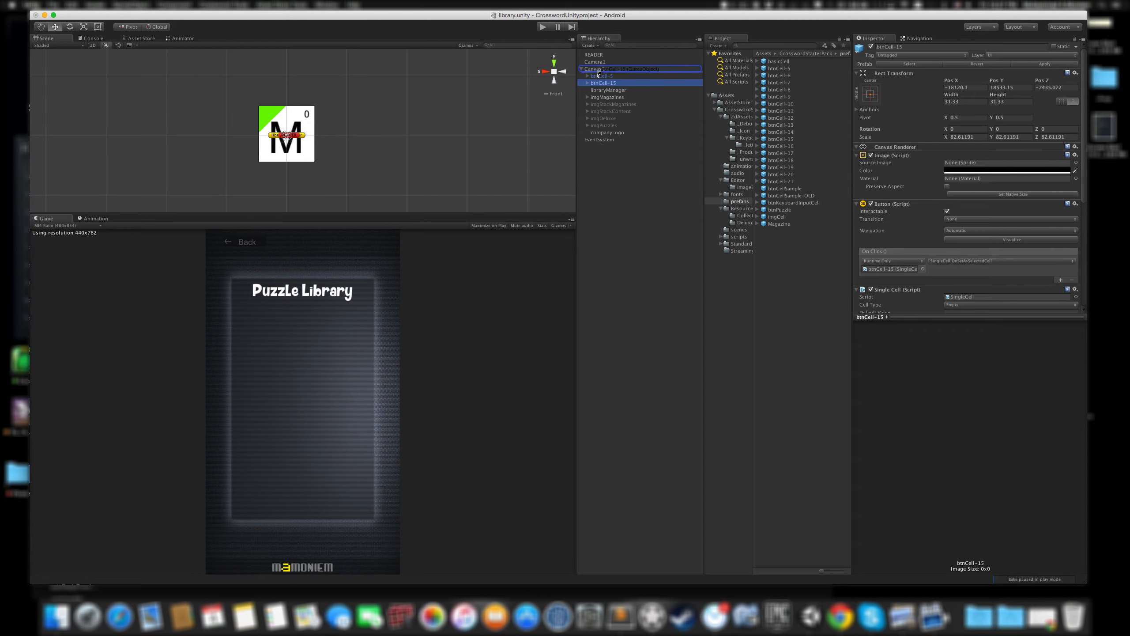
pyautogui.scroll(-3, 289, 137)
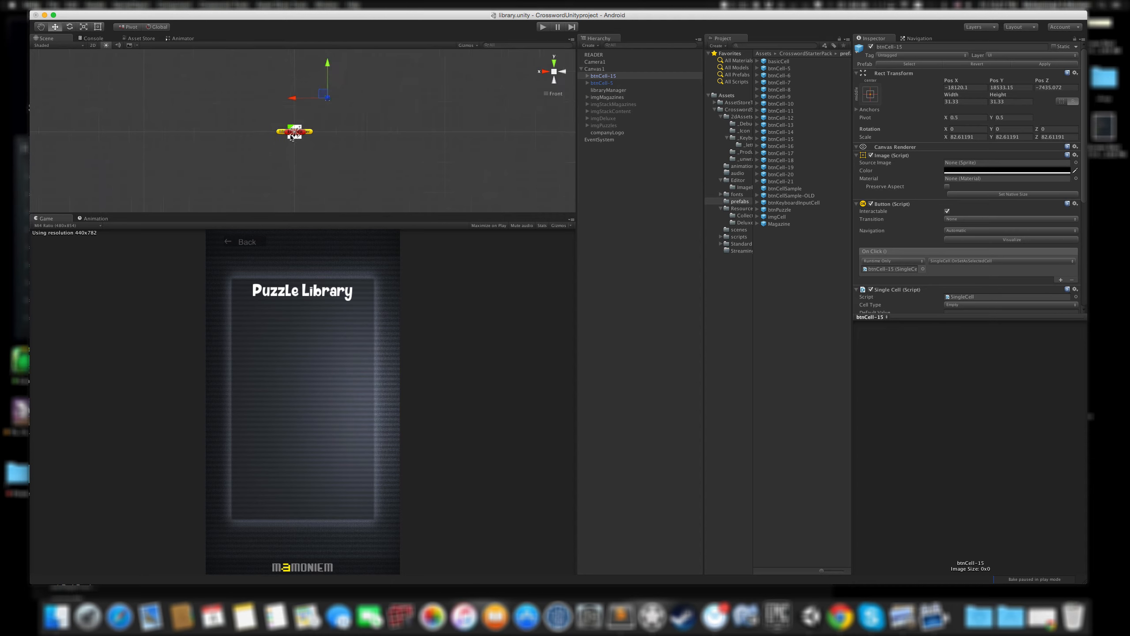
pyautogui.moveTo(349, 70); pyautogui.dragTo(316, 136)
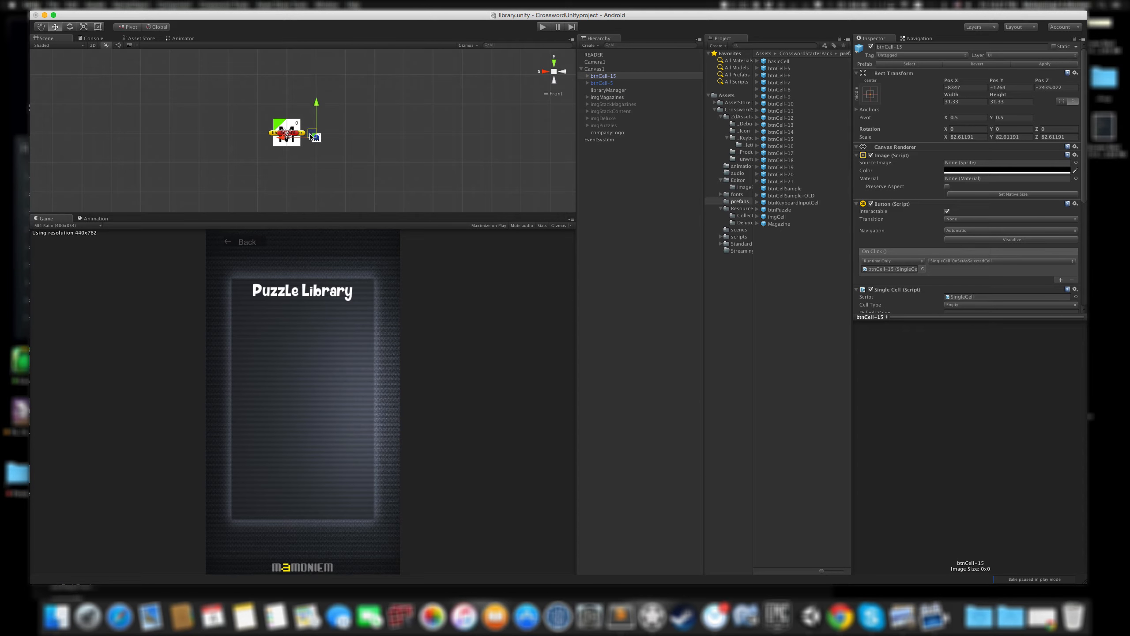
pyautogui.scroll(3, 314, 140)
pyautogui.scroll(3, 314, 139)
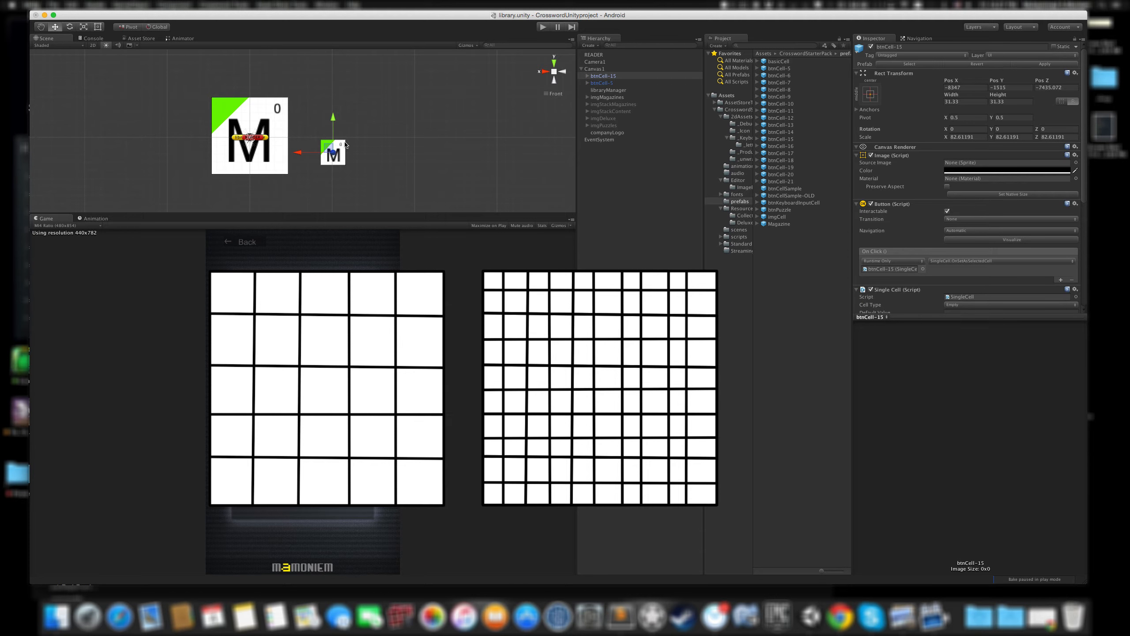
# Delete the btnCell-5 and btnCell-15 objects from Canvas1 and return to the project's Assets folder.
pyautogui.click(603, 84)
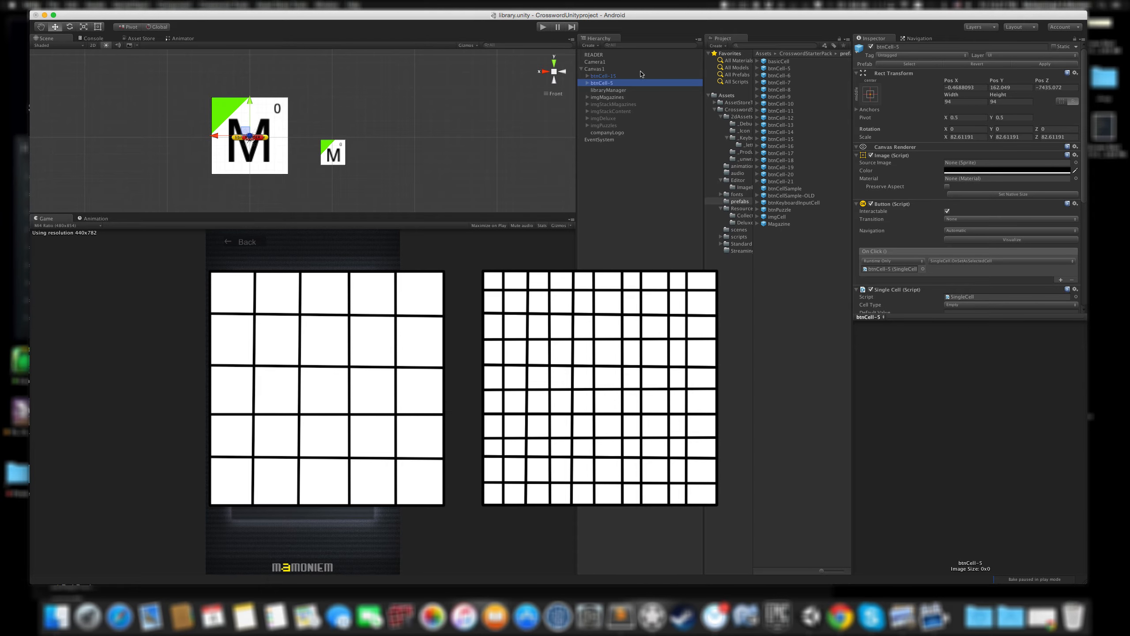
pyautogui.keyDown('shift'); pyautogui.click(601, 76); pyautogui.keyUp('shift')
pyautogui.rightClick(612, 77)
pyautogui.click(629, 119)
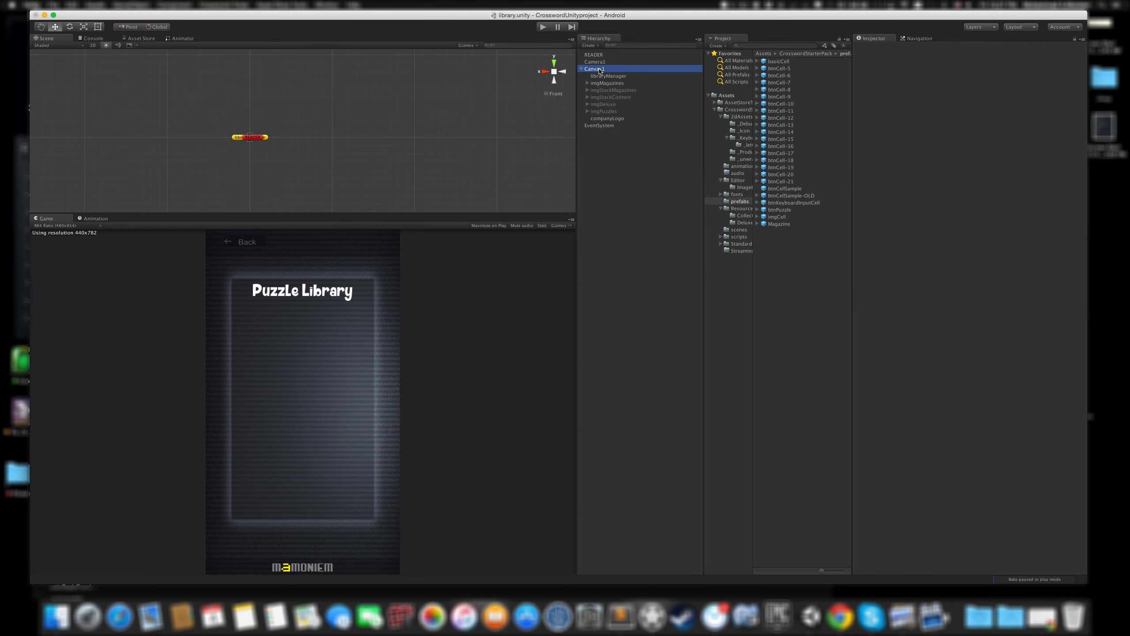
pyautogui.click(729, 95)
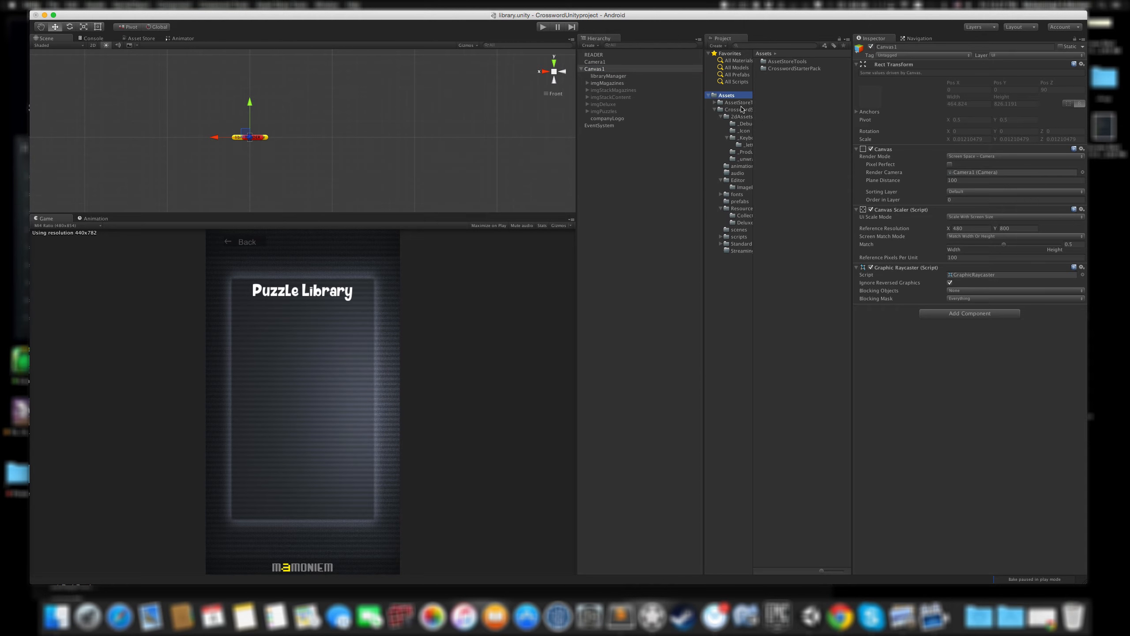
# Start a crossword from the Free Sampler in a test run and select the imgGrid object under Canvas1.
pyautogui.click(542, 27)
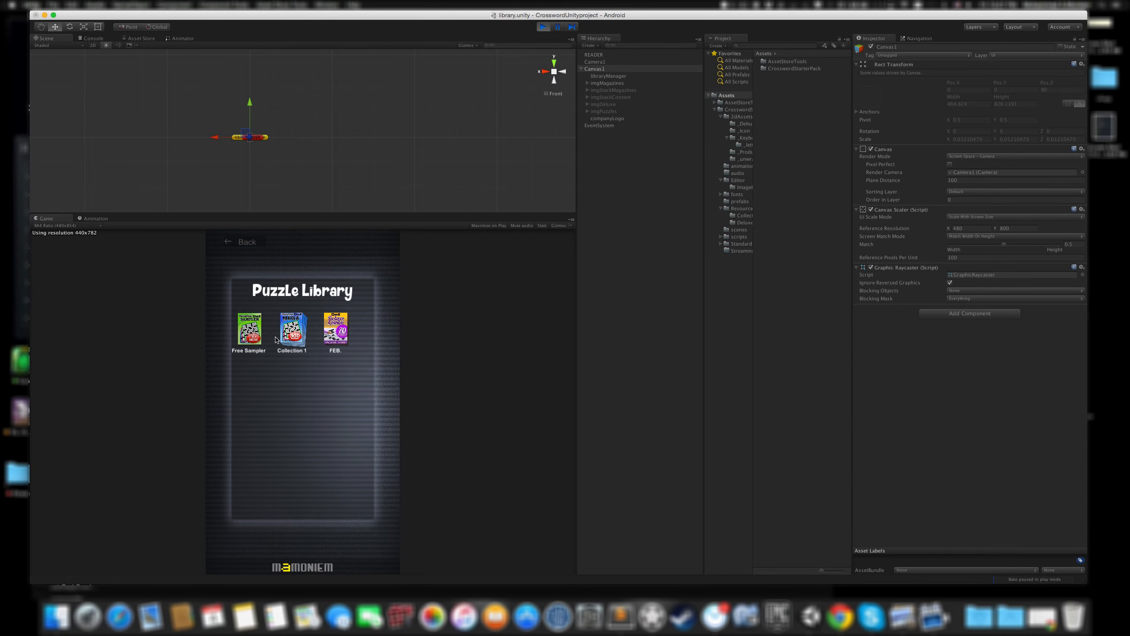
pyautogui.click(276, 338)
pyautogui.click(260, 335)
pyautogui.click(581, 104)
pyautogui.click(599, 111)
# Collapse Element 13 and the Grid Core Info list in the Grid Manager, and expand the Current Puzzle data.
pyautogui.scroll(-5, 928, 184)
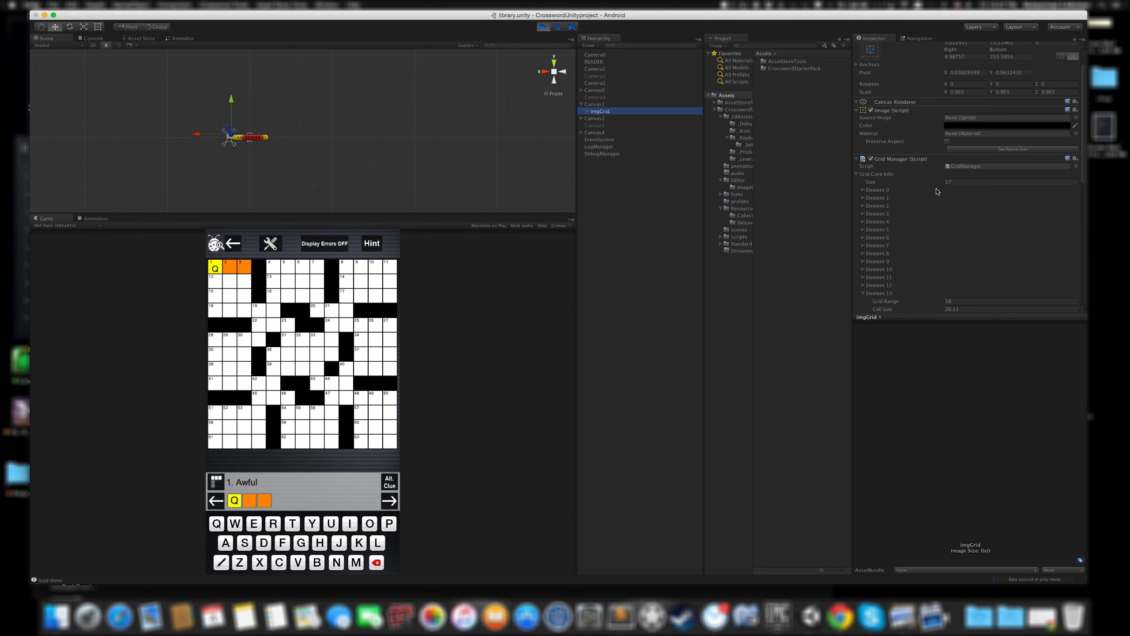
pyautogui.scroll(-5, 928, 183)
pyautogui.click(902, 180)
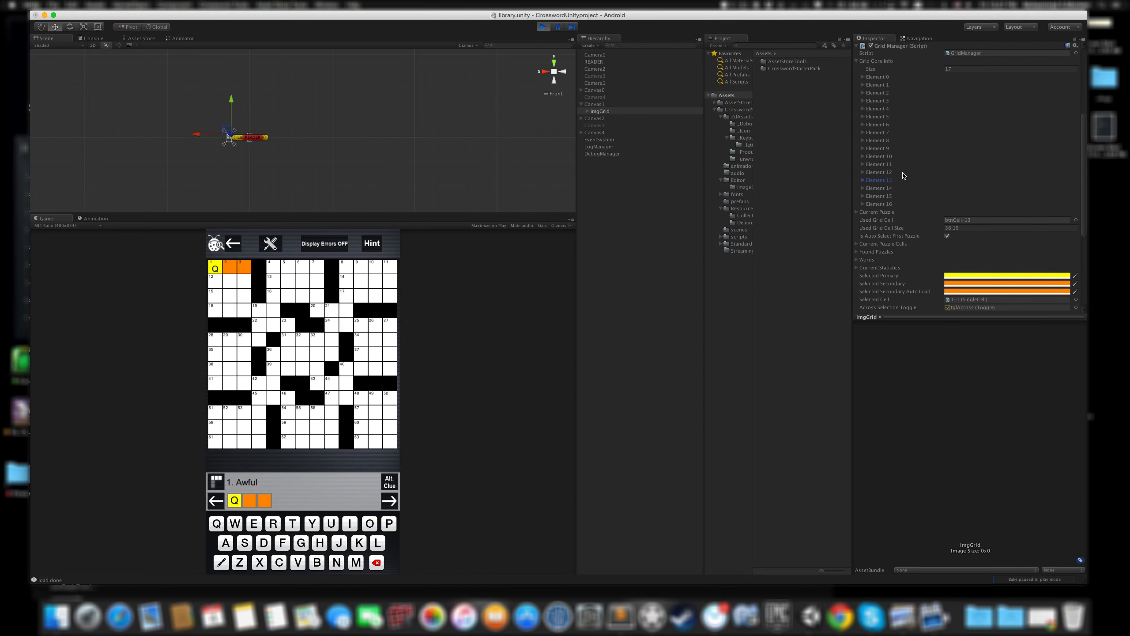
pyautogui.scroll(2, 903, 180)
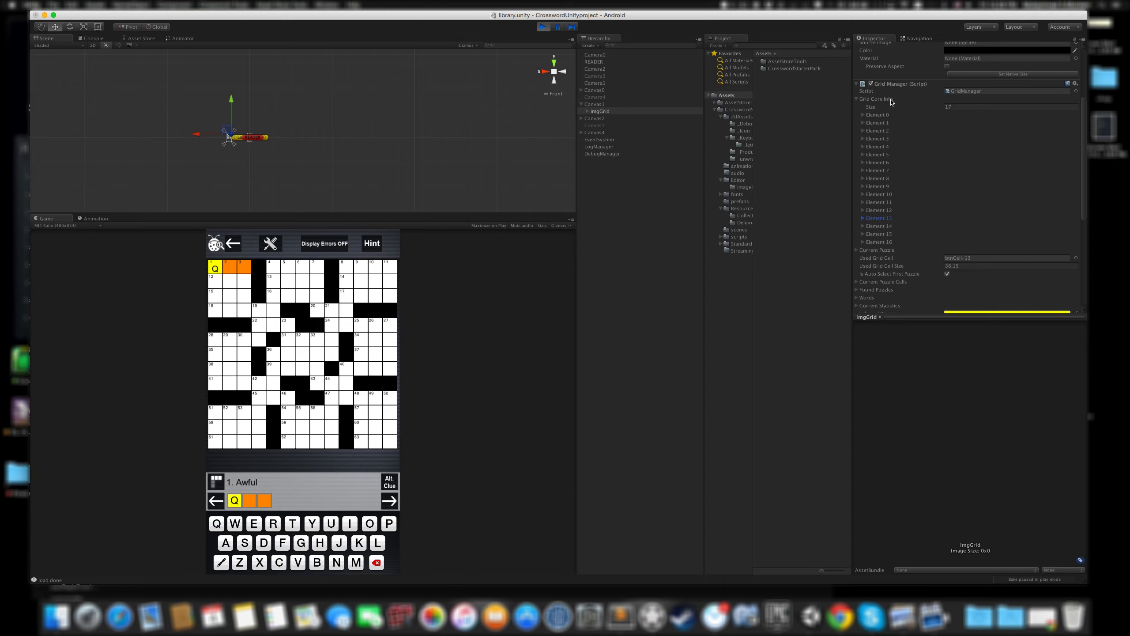
pyautogui.click(854, 101)
pyautogui.click(855, 99)
pyautogui.click(858, 99)
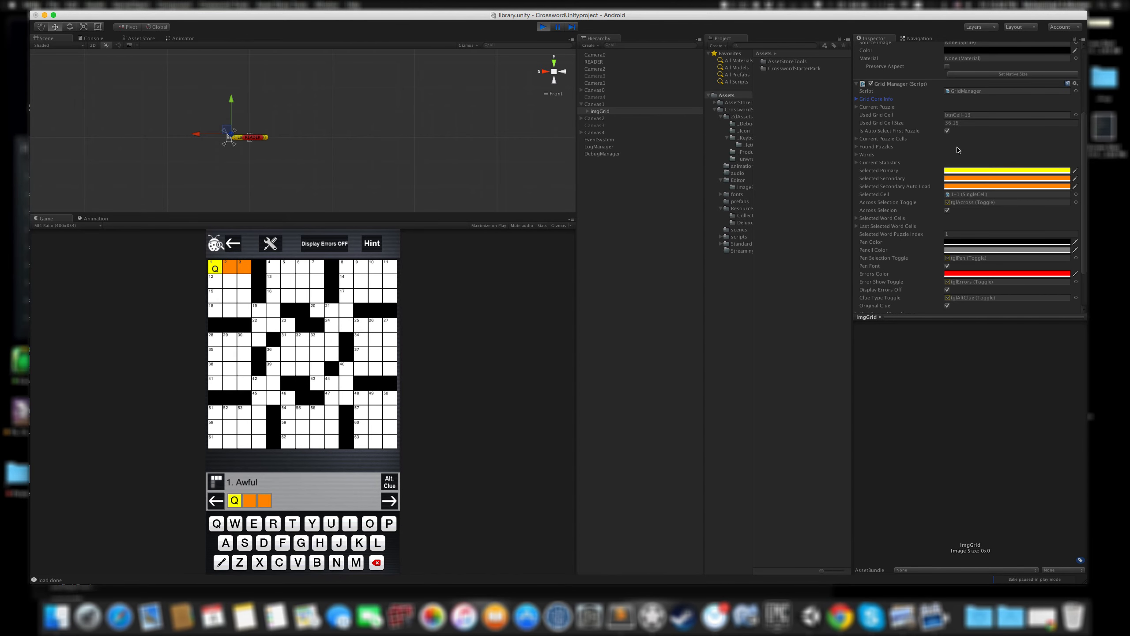
pyautogui.click(856, 107)
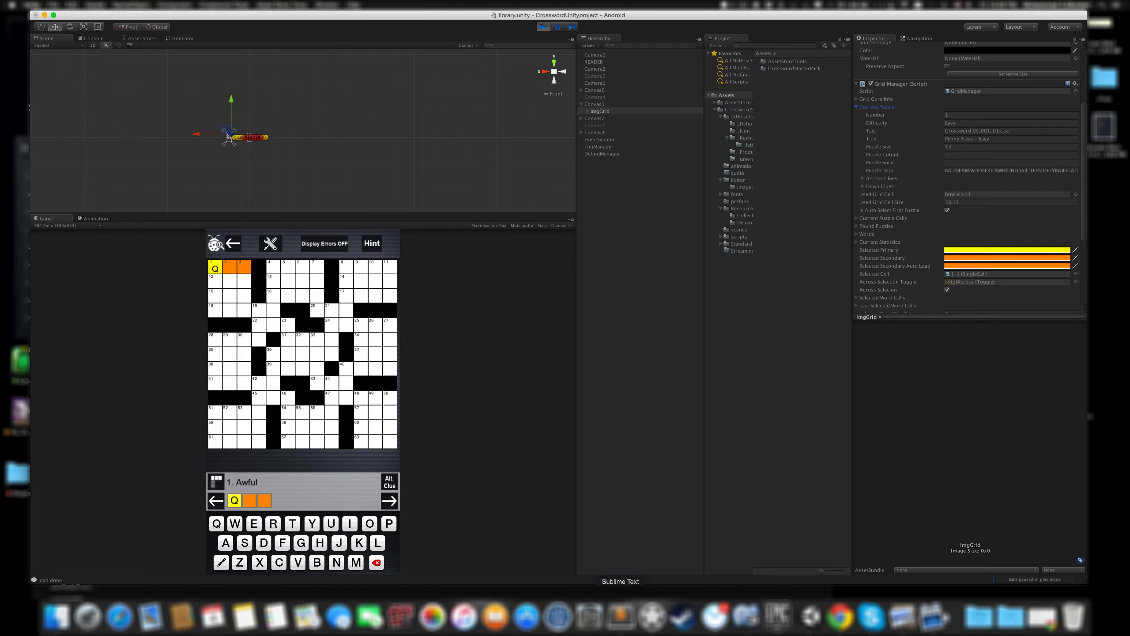
# Open Sampler.xml from the Resources folder in Sublime Text and position its window beside the Current Puzzle fields.
pyautogui.click(621, 616)
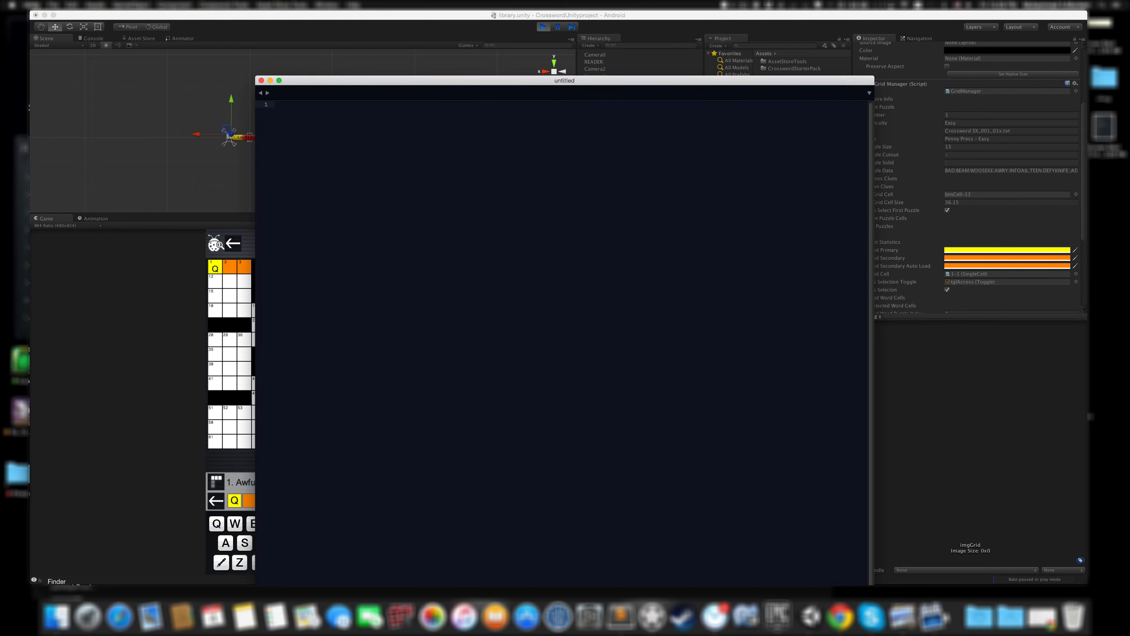
pyautogui.click(55, 616)
pyautogui.moveTo(627, 358); pyautogui.dragTo(614, 185)
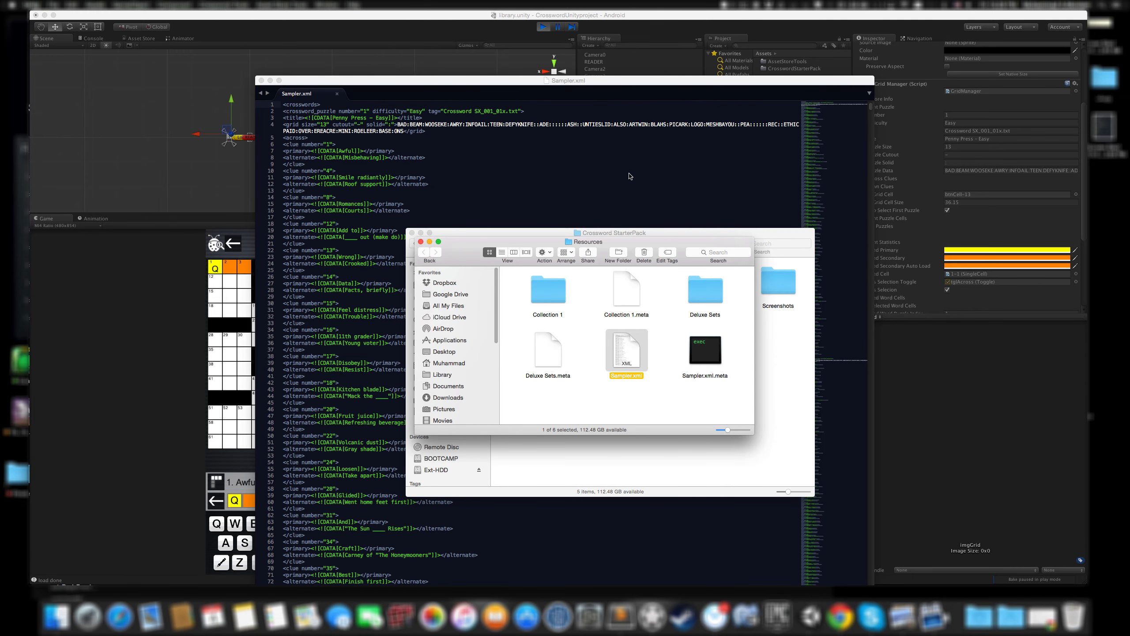
pyautogui.click(615, 188)
pyautogui.moveTo(734, 97); pyautogui.dragTo(708, 83)
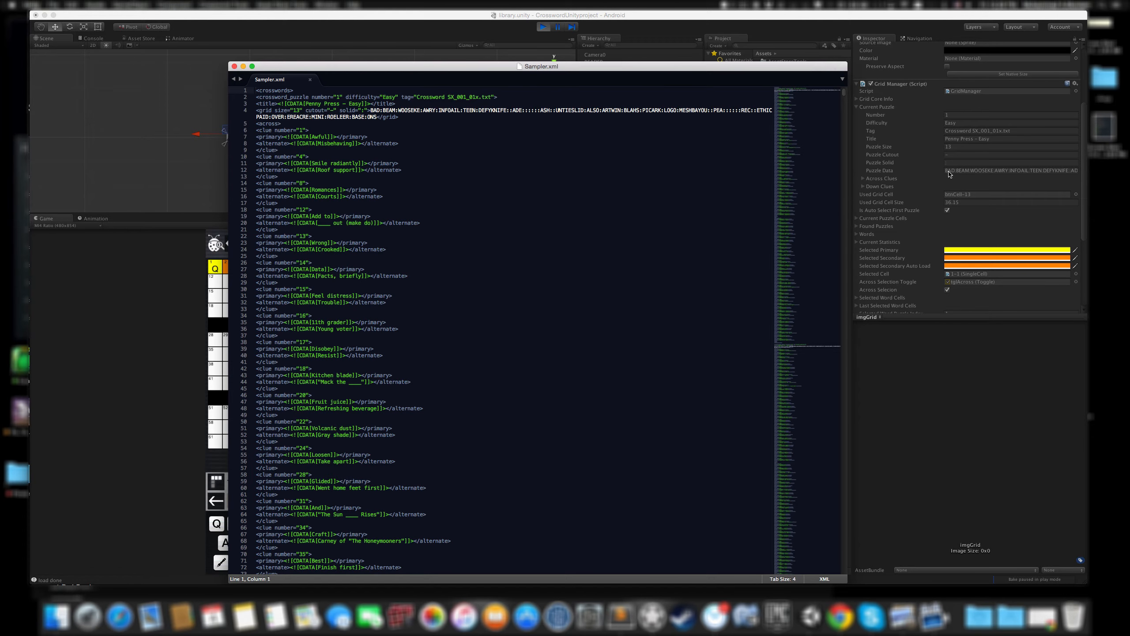
# Return to Unity, locate the prefab referenced as Used Grid Cell, and collapse the Current Puzzle data.
pyautogui.moveTo(371, 110); pyautogui.dragTo(383, 117)
pyautogui.click(944, 195)
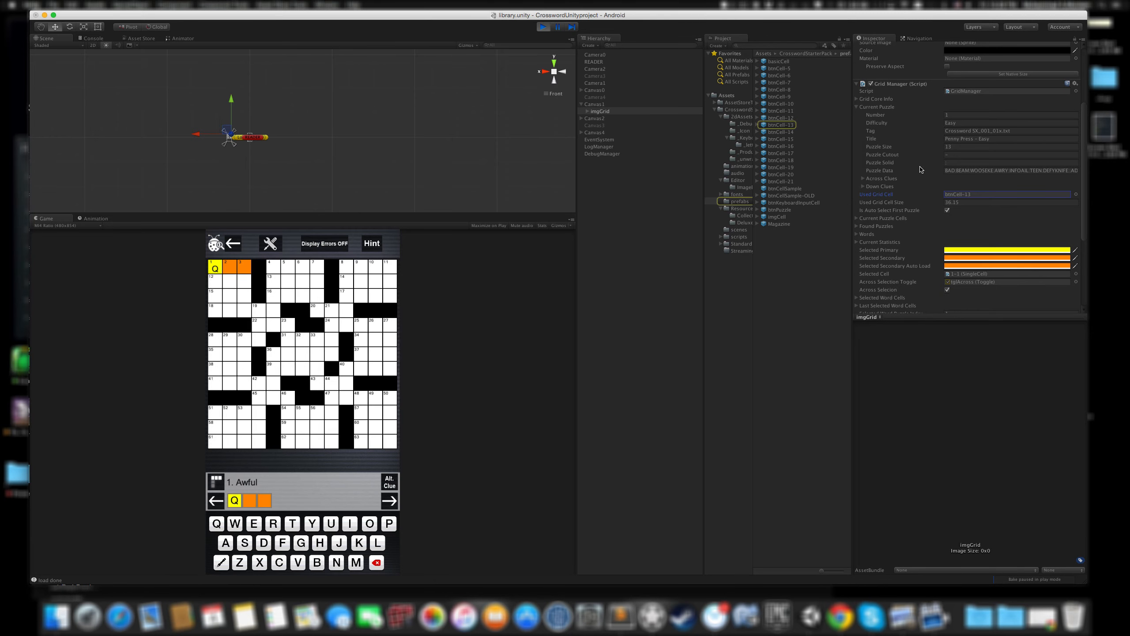
pyautogui.click(855, 107)
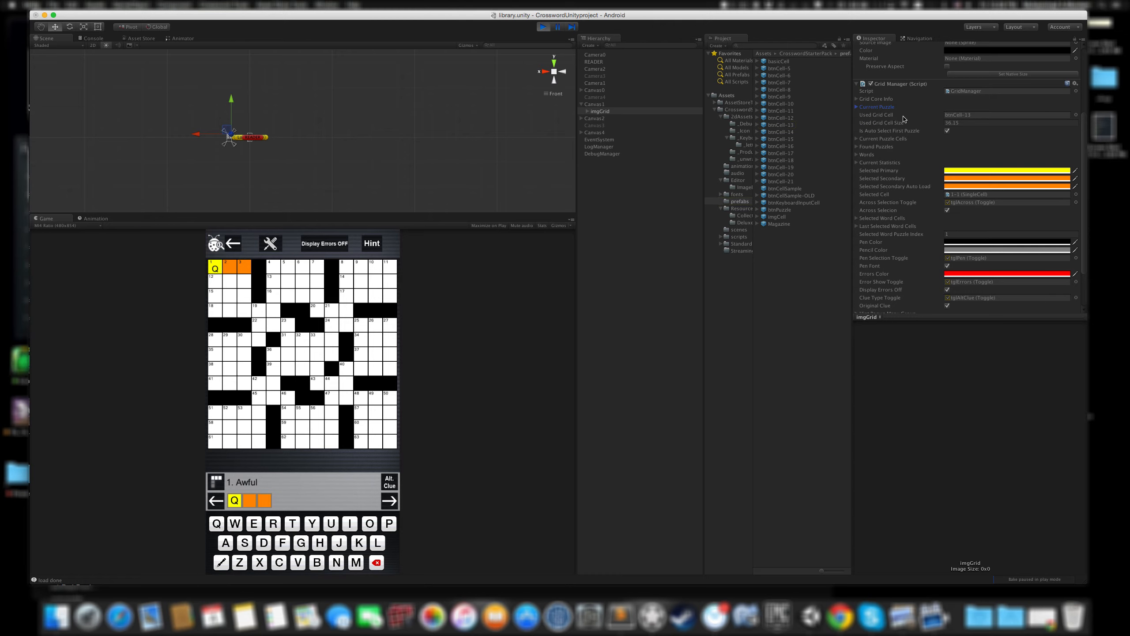
pyautogui.click(959, 116)
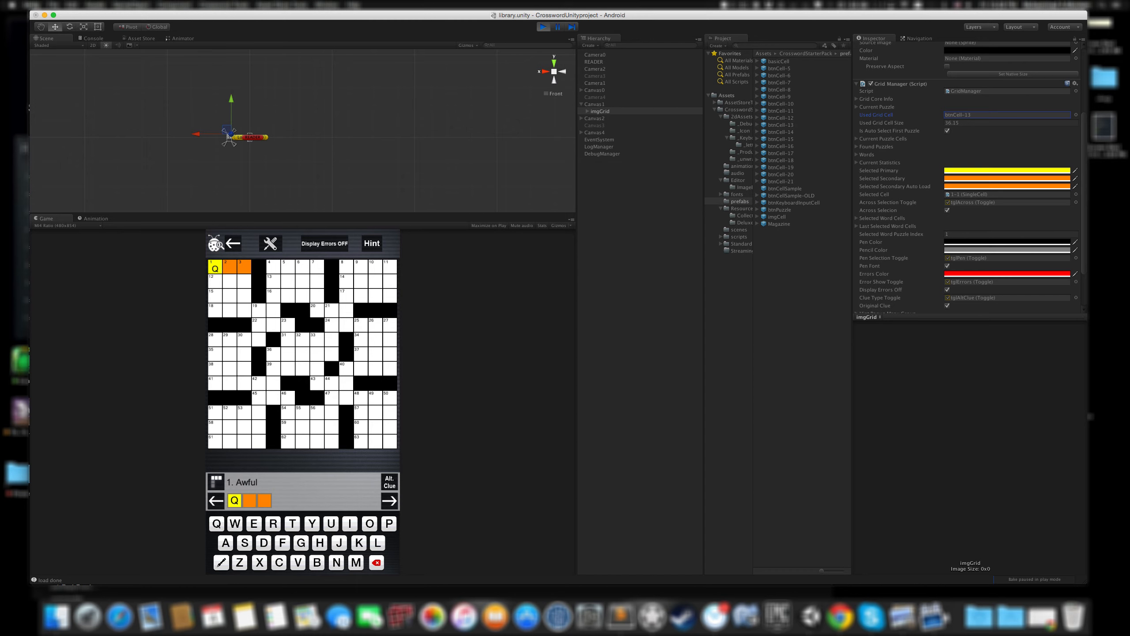
# Expand Current Puzzle Cells in the Grid Manager, locate the cell objects of Elements 0 to 2 in the Hierarchy, and collapse the list.
pyautogui.click(856, 139)
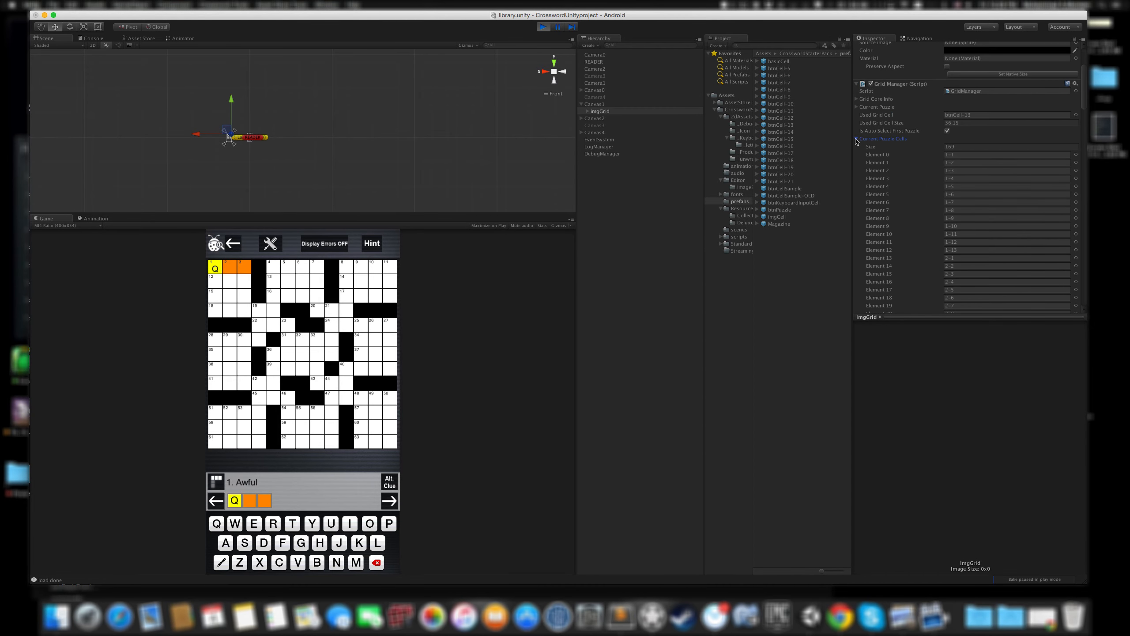
pyautogui.scroll(-3, 952, 156)
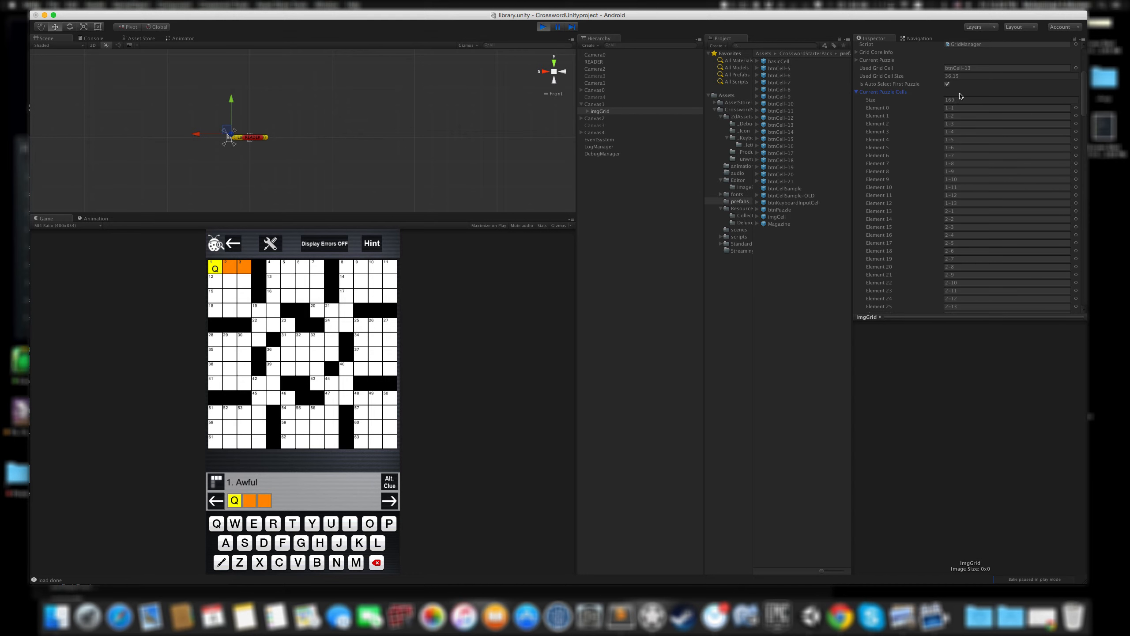
pyautogui.click(960, 115)
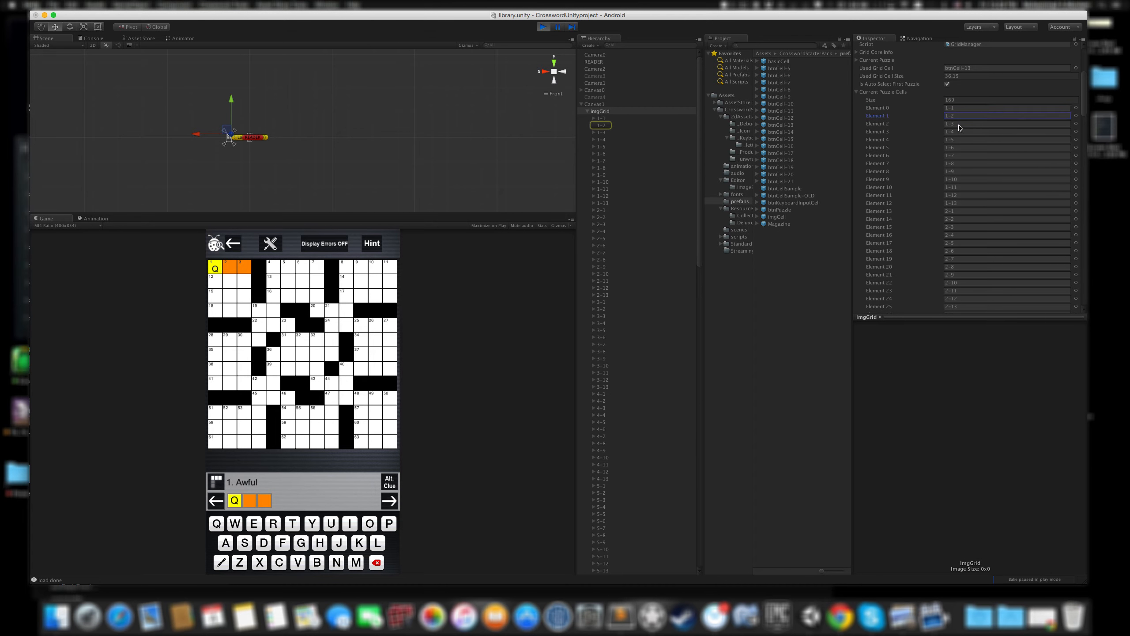
pyautogui.click(956, 109)
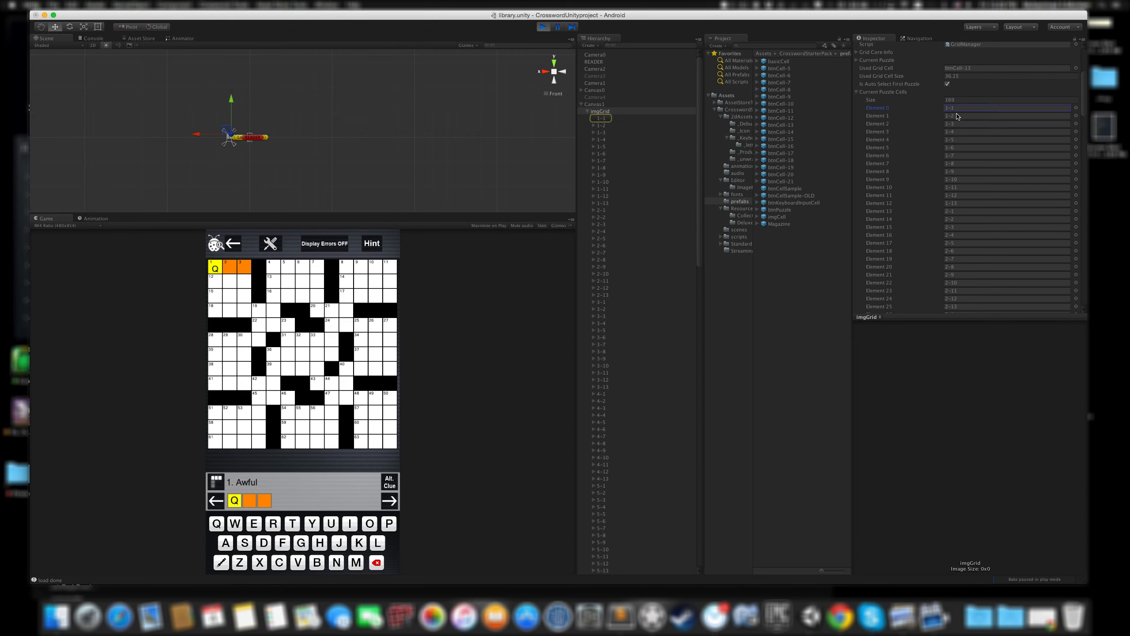
pyautogui.click(958, 116)
pyautogui.click(958, 124)
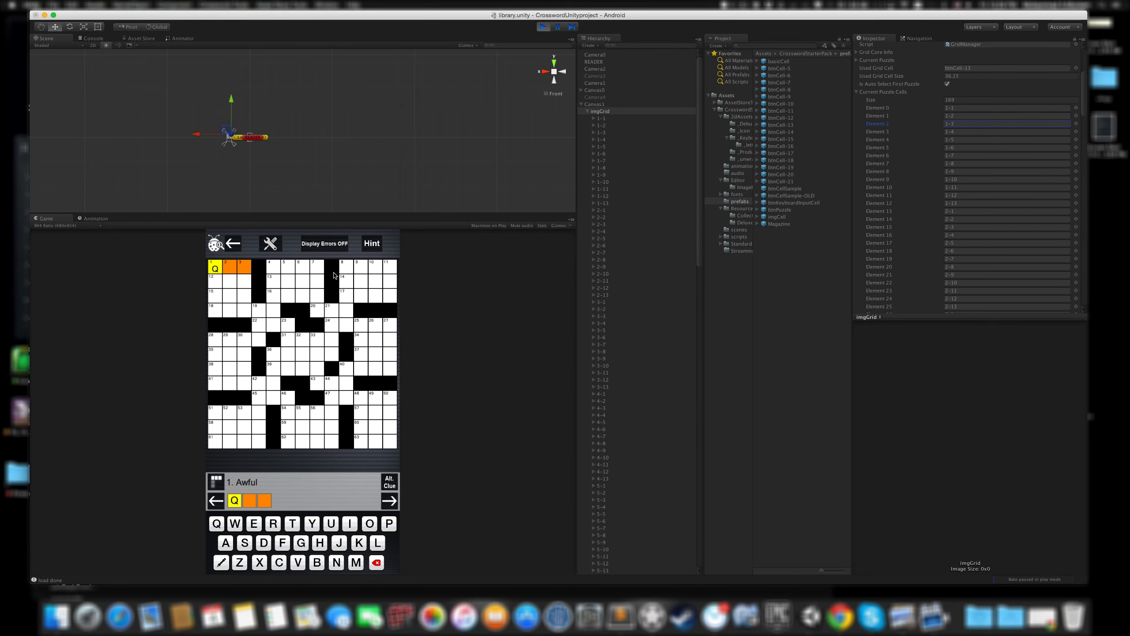
pyautogui.click(857, 93)
pyautogui.scroll(3, 947, 92)
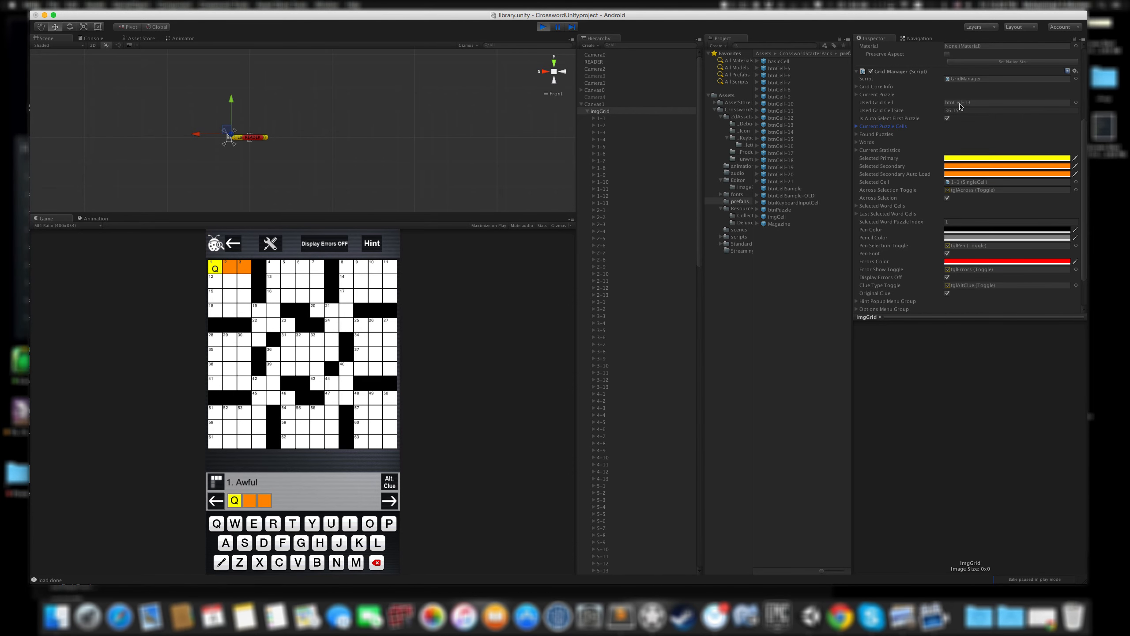
# Select cells in the 15 Across and 13 Across words of the running puzzle and switch to the alternate clue.
pyautogui.click(962, 104)
pyautogui.click(230, 296)
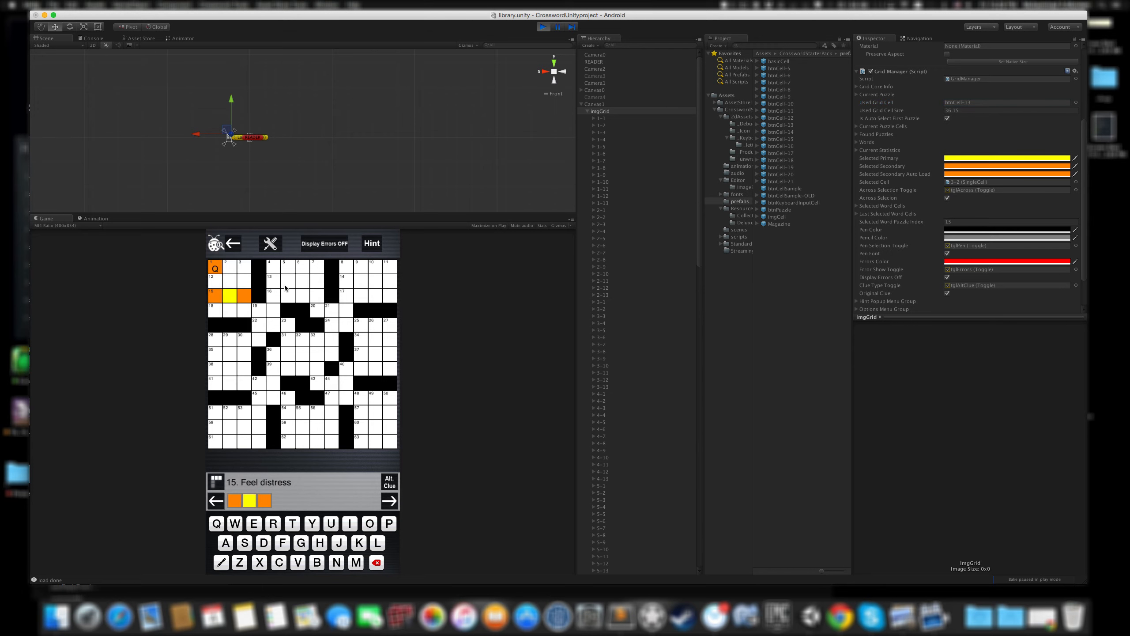
pyautogui.click(285, 285)
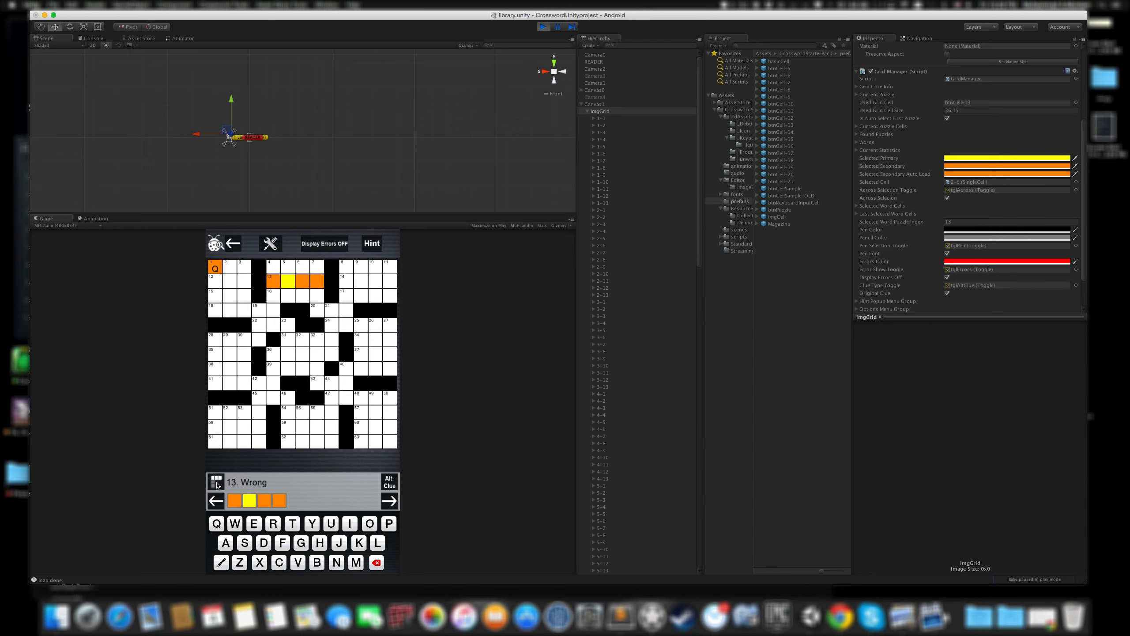
pyautogui.click(382, 486)
pyautogui.click(379, 487)
pyautogui.click(376, 487)
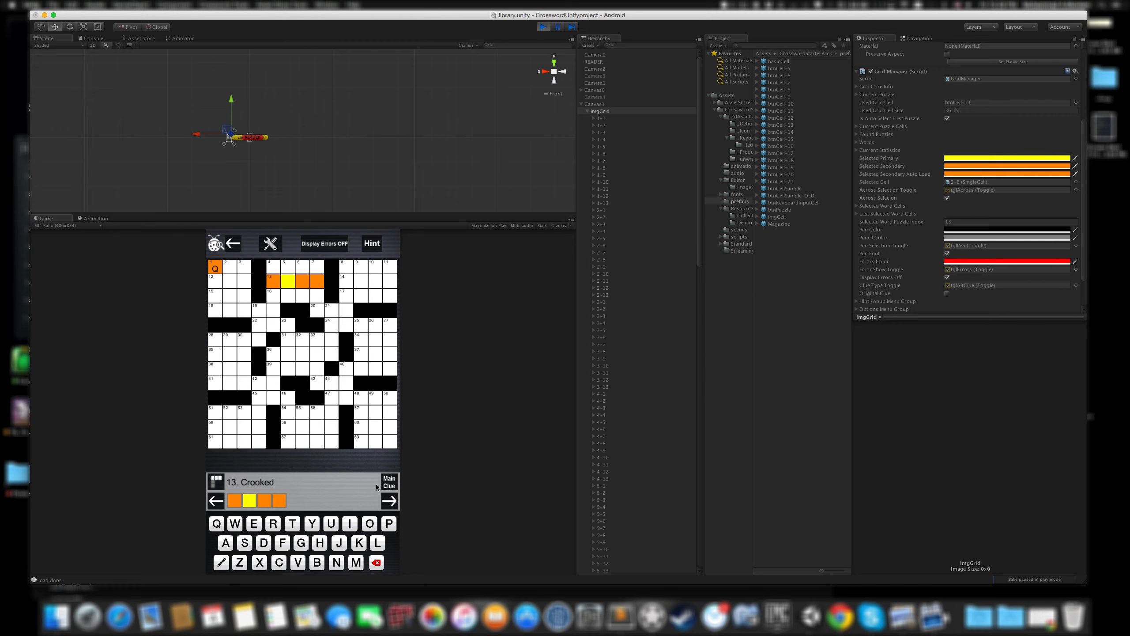
# Toggle the word direction between across and down for the selected cell, ending on down.
pyautogui.click(217, 481)
pyautogui.click(218, 482)
pyautogui.click(217, 482)
pyautogui.click(217, 482)
pyautogui.click(221, 489)
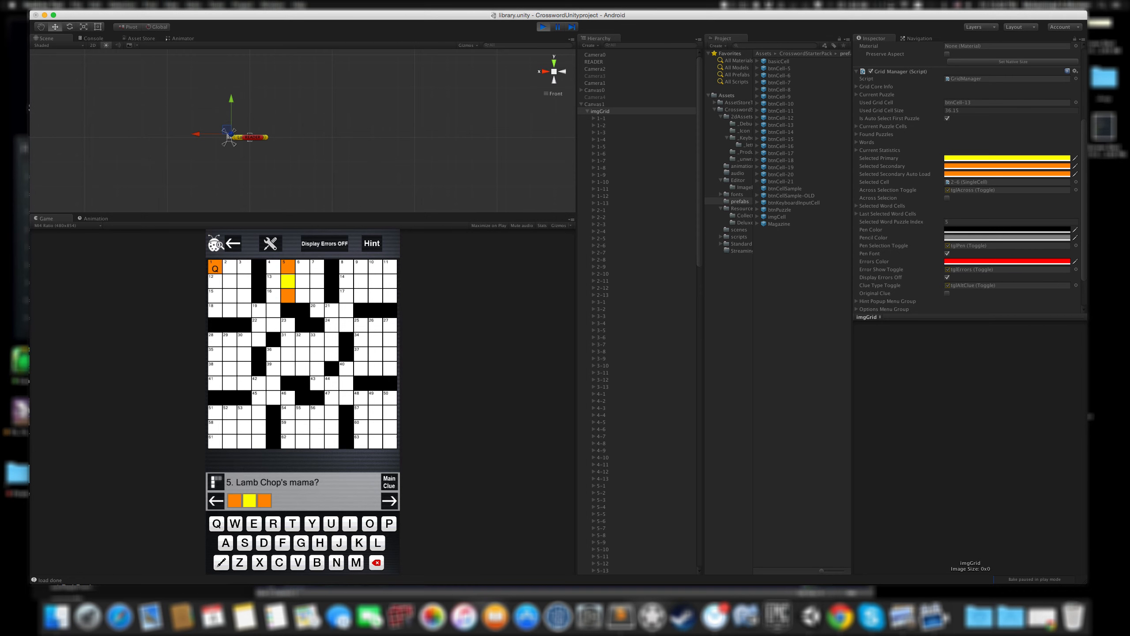
# Expand Selected Word Cells and compare its elements while selecting 6 Down and 13 Across in the running puzzle.
pyautogui.scroll(-3, 857, 165)
pyautogui.click(857, 163)
pyautogui.click(857, 164)
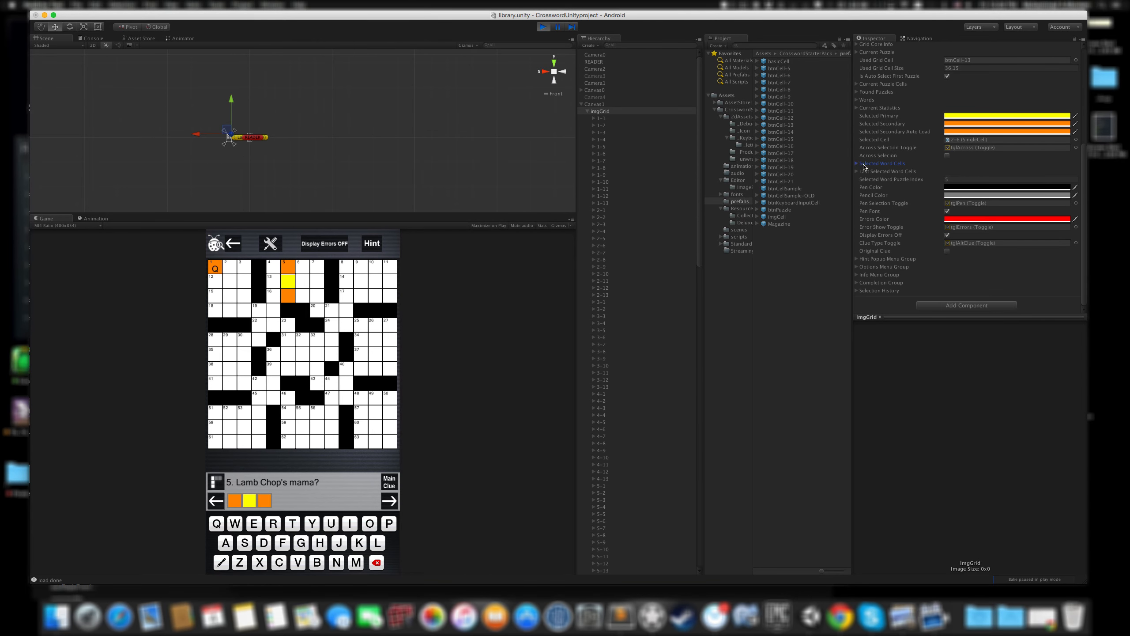
pyautogui.click(856, 163)
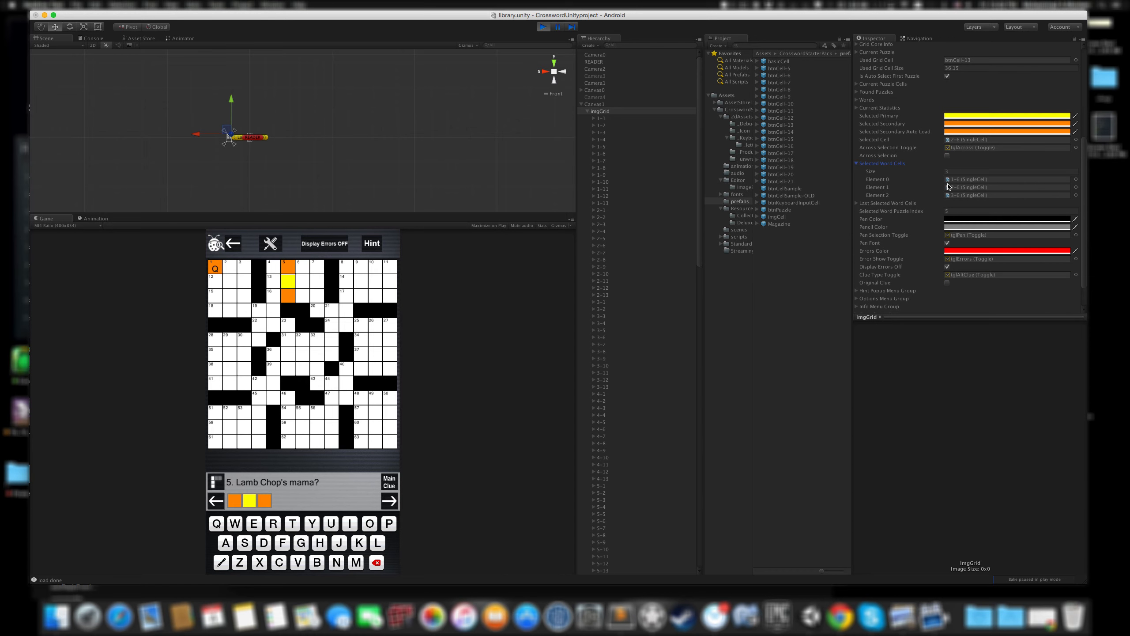
pyautogui.click(301, 282)
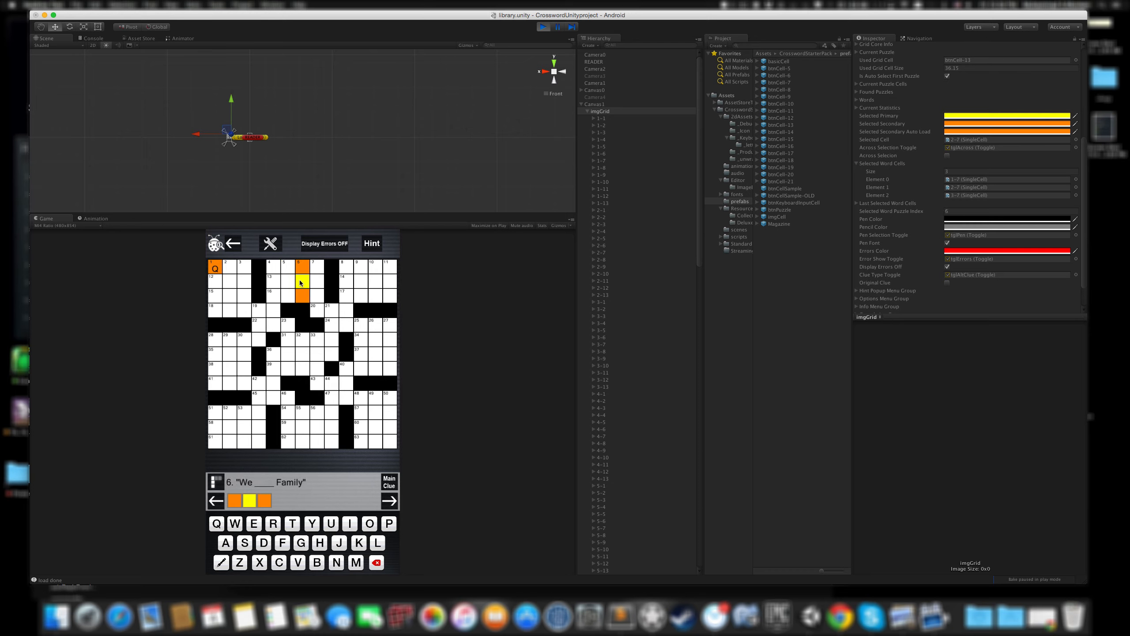
pyautogui.click(217, 482)
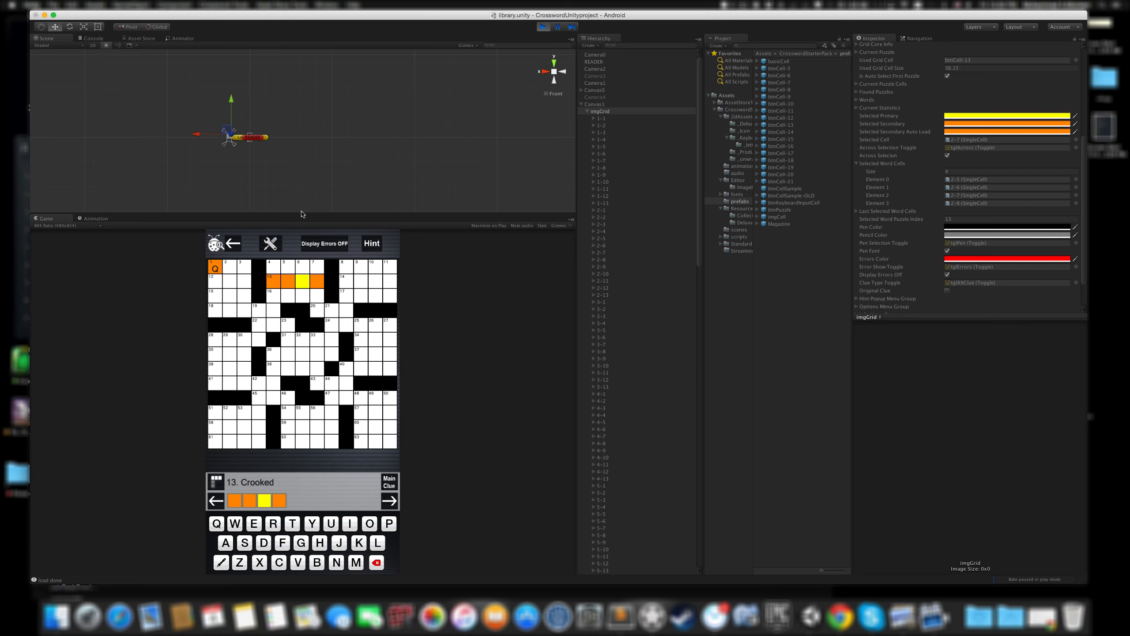
pyautogui.click(286, 281)
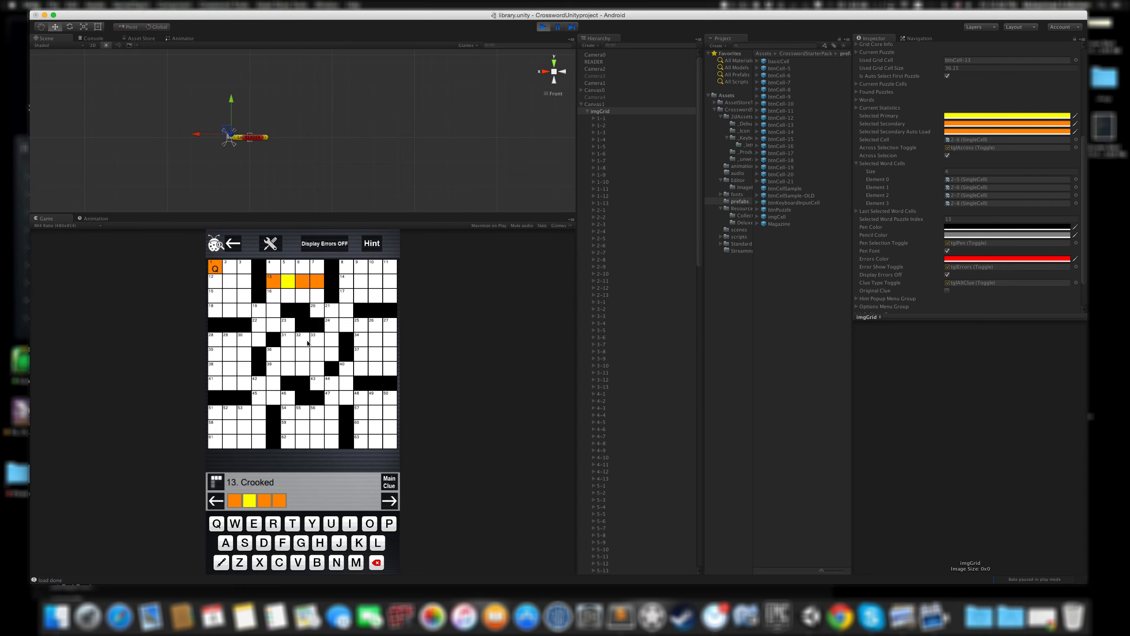
# Enter R in the second cell of 13 Across, collapse Selected Word Cells, and switch from pen to pencil.
pyautogui.click(274, 524)
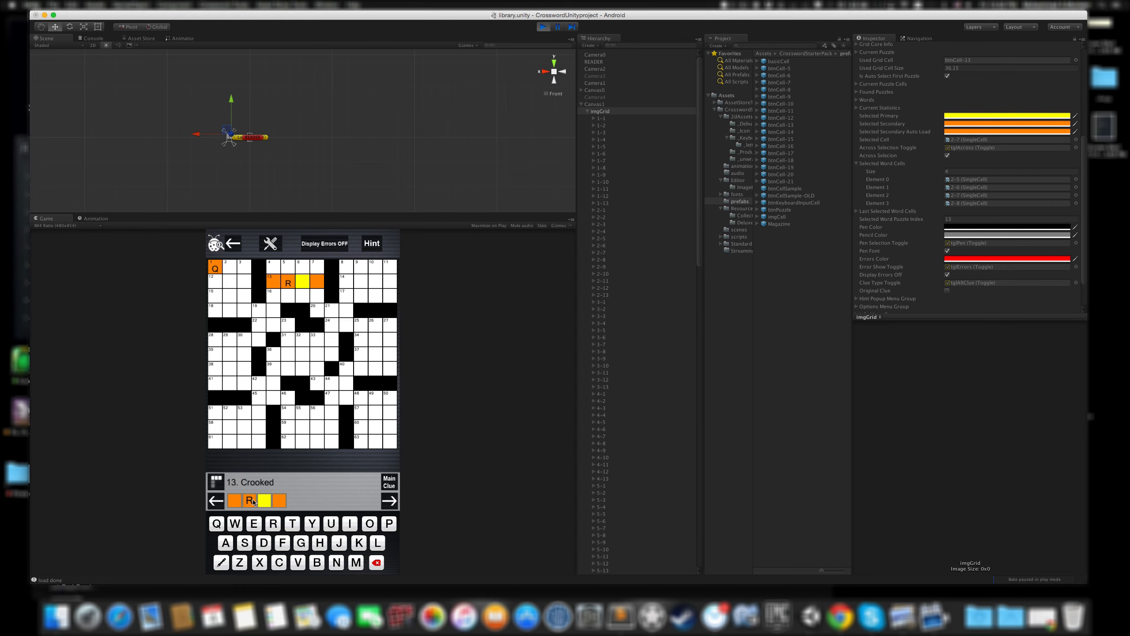
pyautogui.click(860, 165)
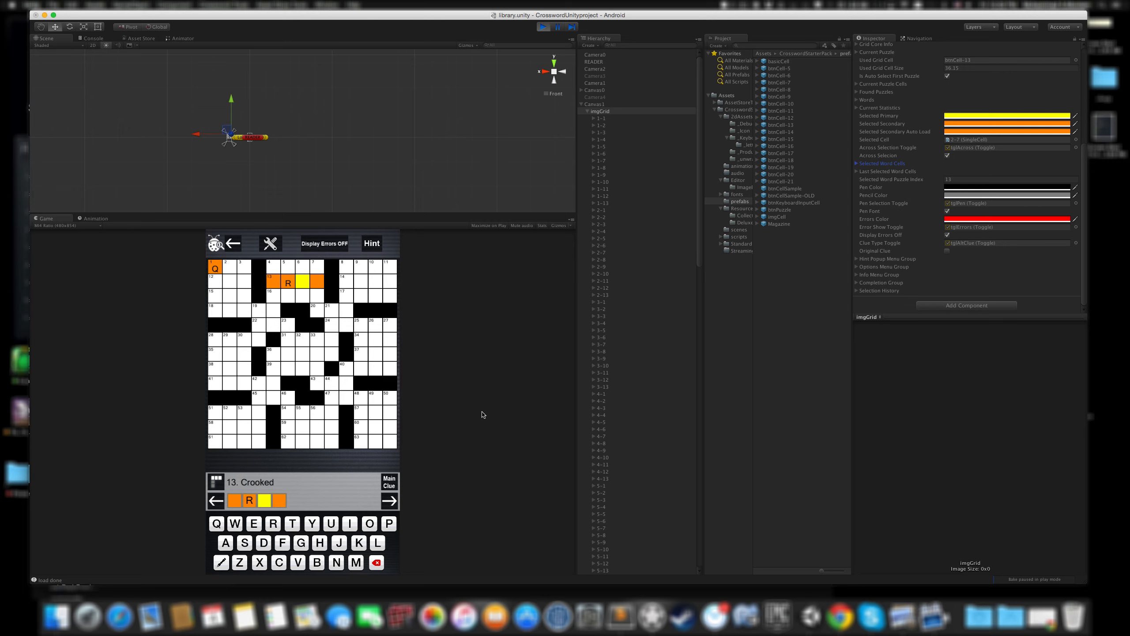
pyautogui.click(223, 565)
pyautogui.click(287, 282)
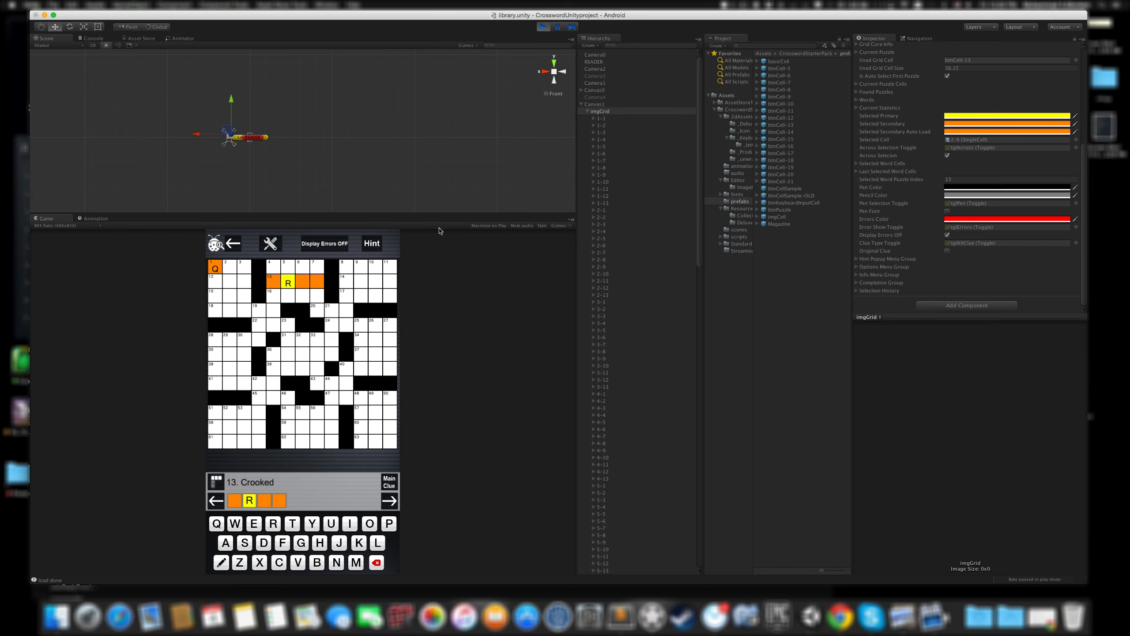
# Turn on error display and pencil A into the second cell of 1 Across.
pyautogui.click(326, 244)
pyautogui.click(228, 267)
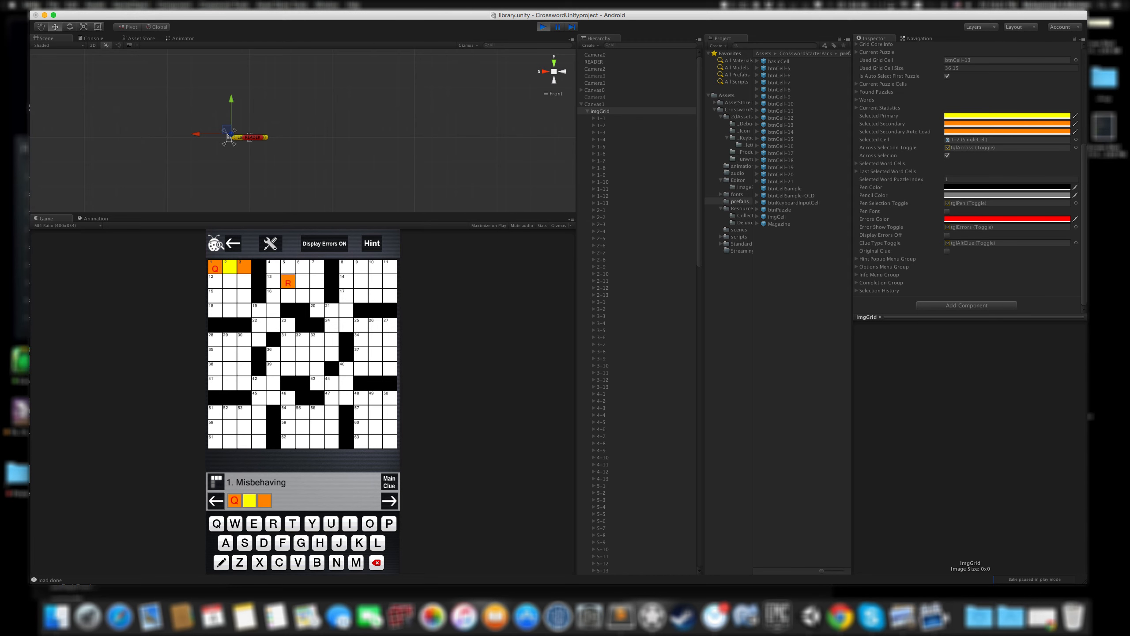
pyautogui.click(226, 544)
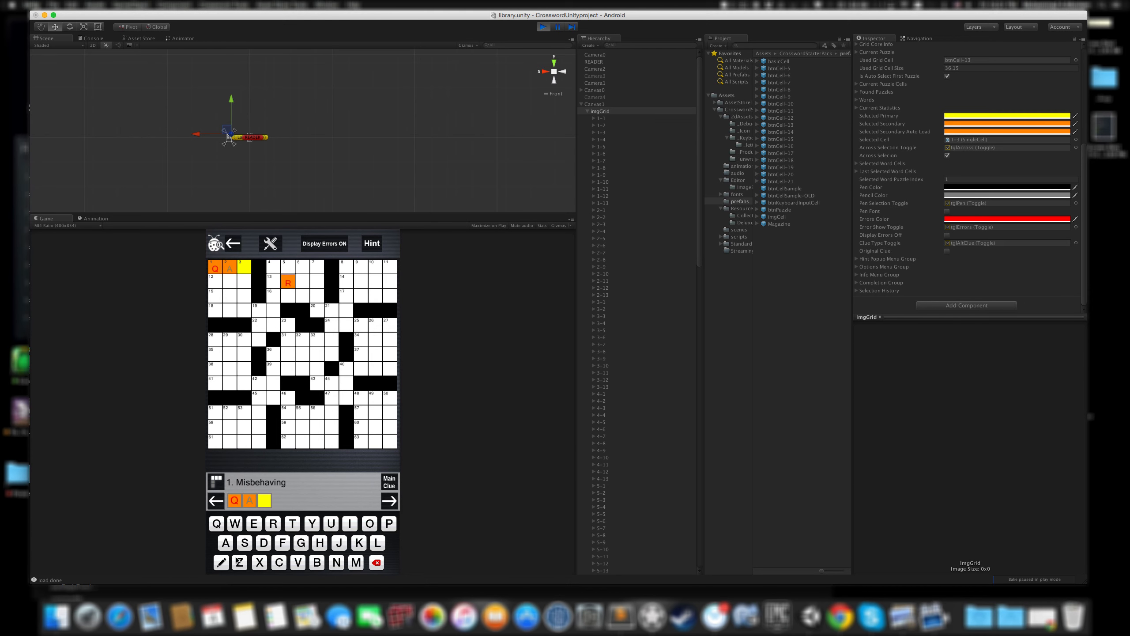
pyautogui.click(231, 269)
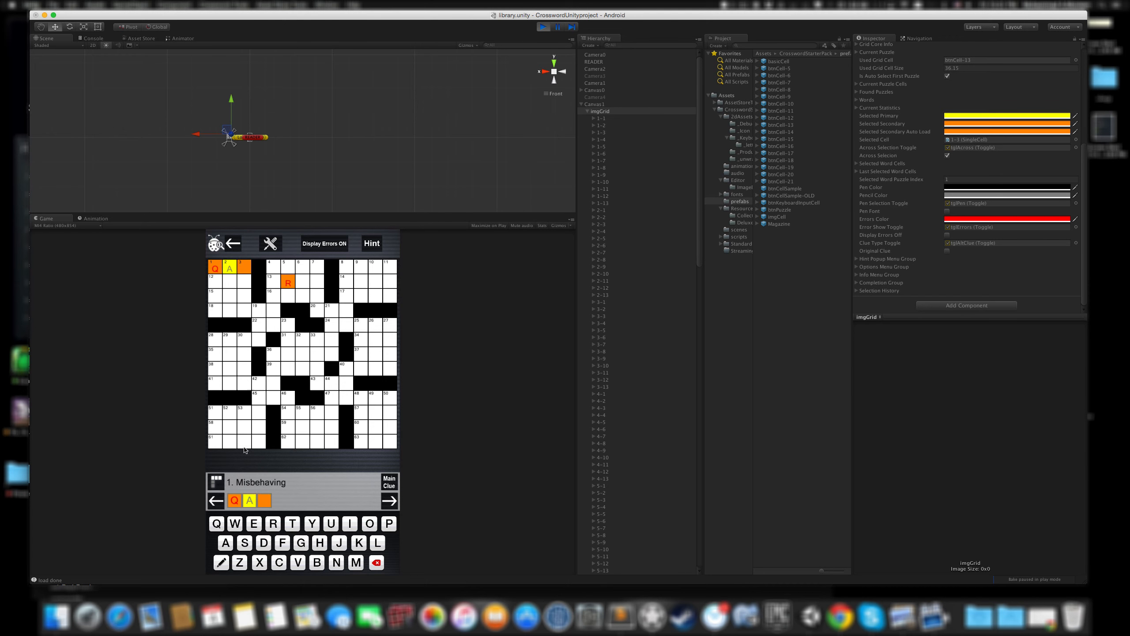
pyautogui.click(222, 563)
pyautogui.click(239, 270)
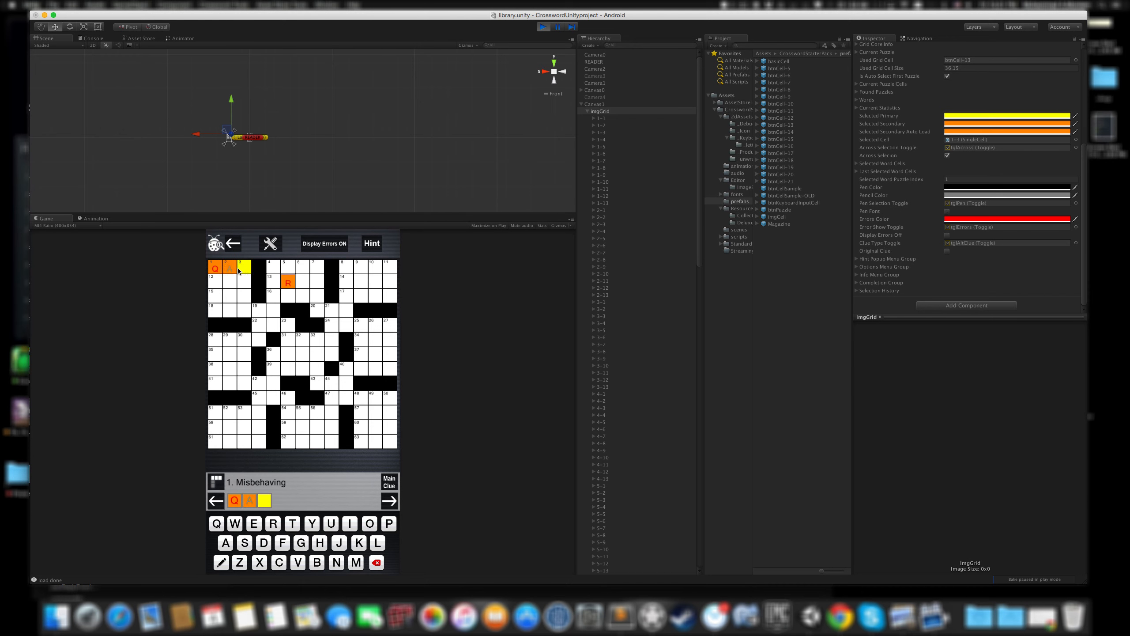
# Set the Grid Manager's Errors Color to green and toggle the puzzle's error display on and off.
pyautogui.click(333, 244)
pyautogui.click(311, 250)
pyautogui.click(319, 243)
pyautogui.click(957, 220)
pyautogui.click(567, 236)
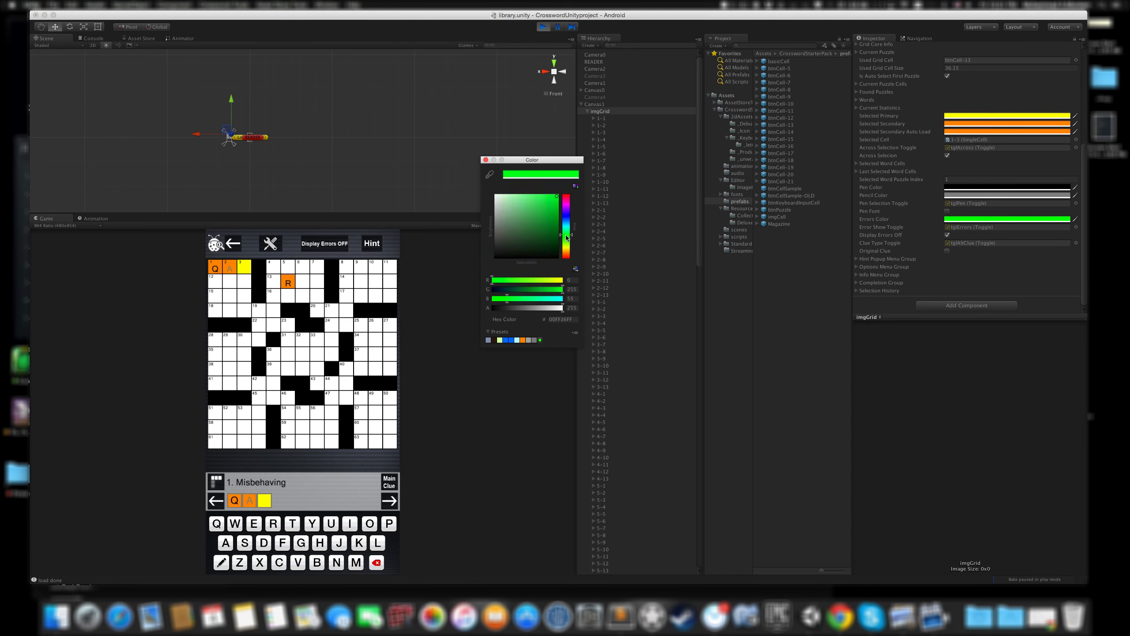
pyautogui.click(486, 160)
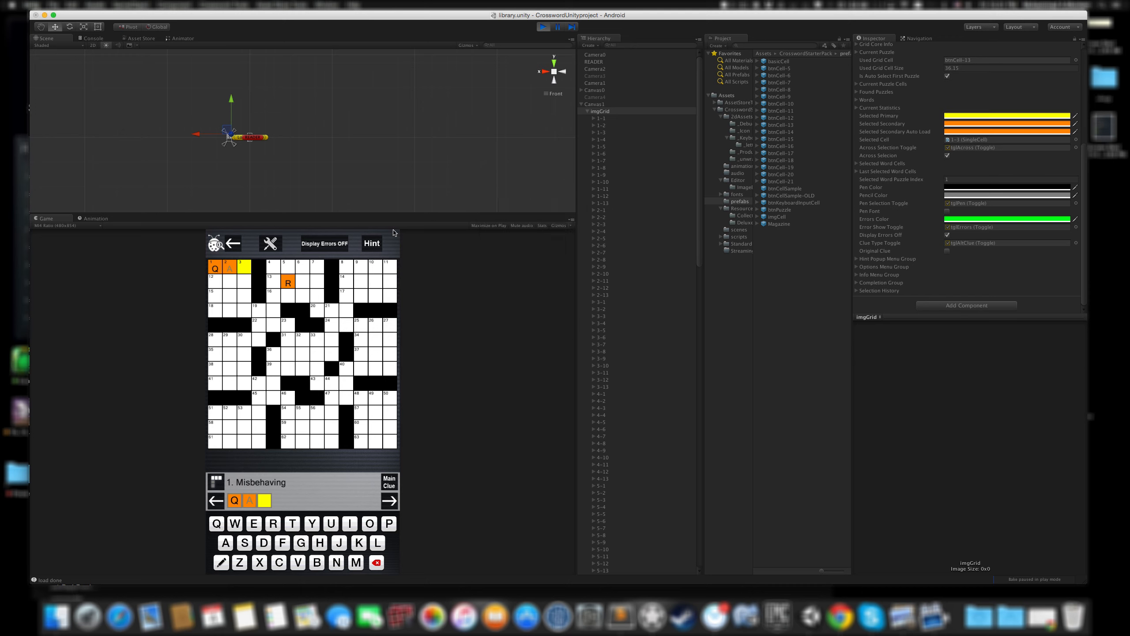
pyautogui.click(335, 244)
pyautogui.click(334, 245)
# Inspect the Hint Popup Menu Group's elements, then open the puzzle's hint menu and cancel it.
pyautogui.click(856, 260)
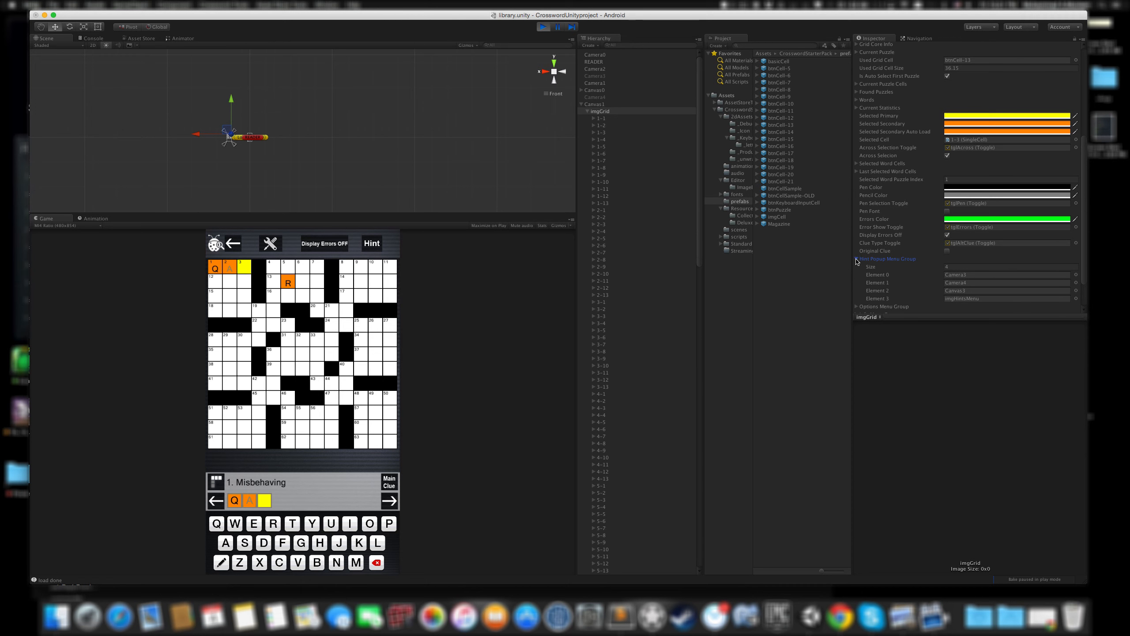
pyautogui.click(856, 262)
pyautogui.click(369, 245)
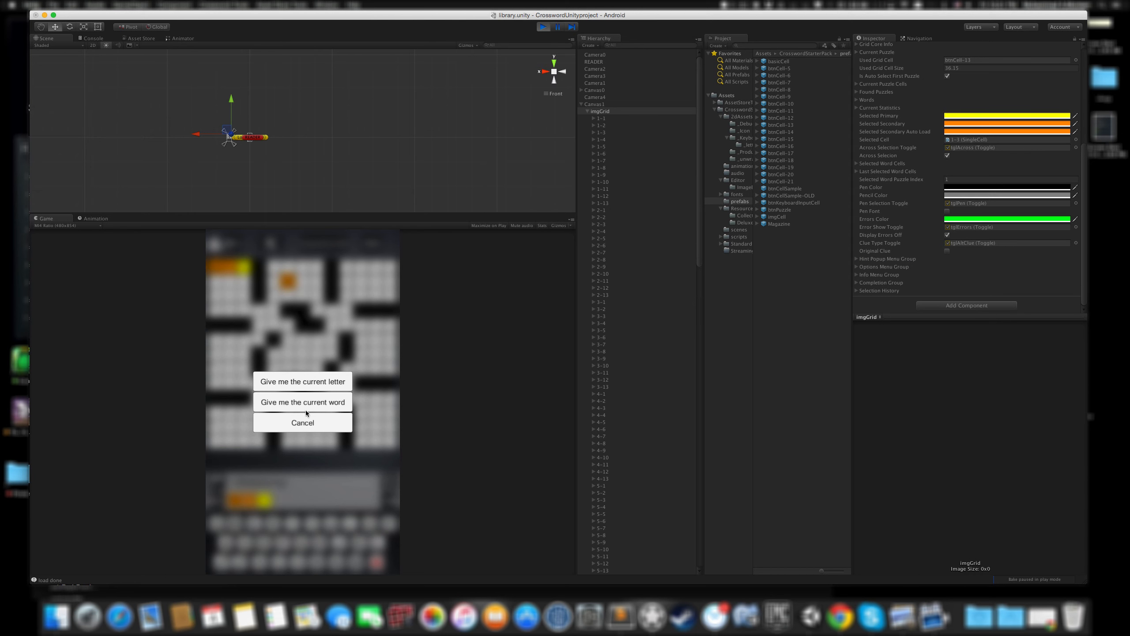
pyautogui.click(309, 420)
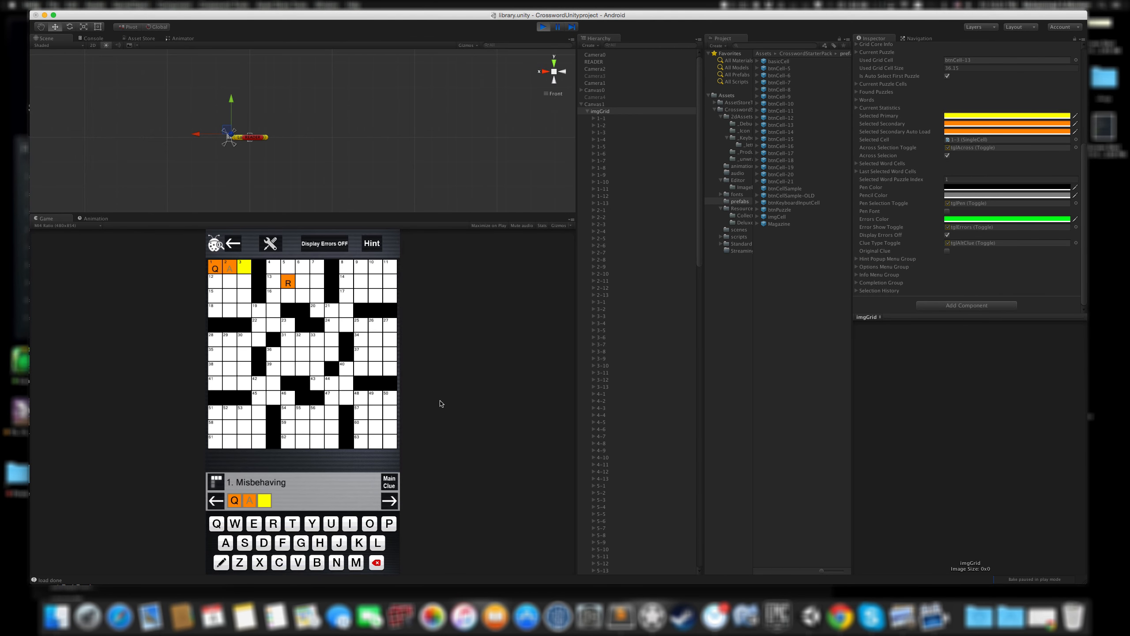
# Check the Options Menu Group, then open the puzzle's options menu and cancel it.
pyautogui.click(856, 267)
pyautogui.click(856, 268)
pyautogui.click(270, 244)
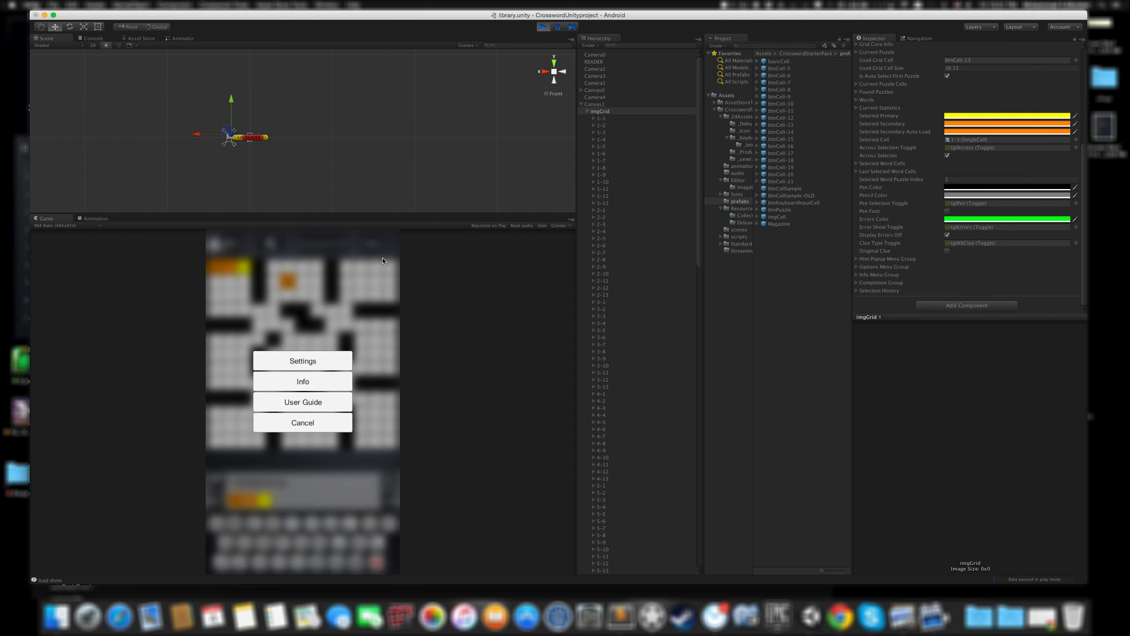
pyautogui.click(333, 422)
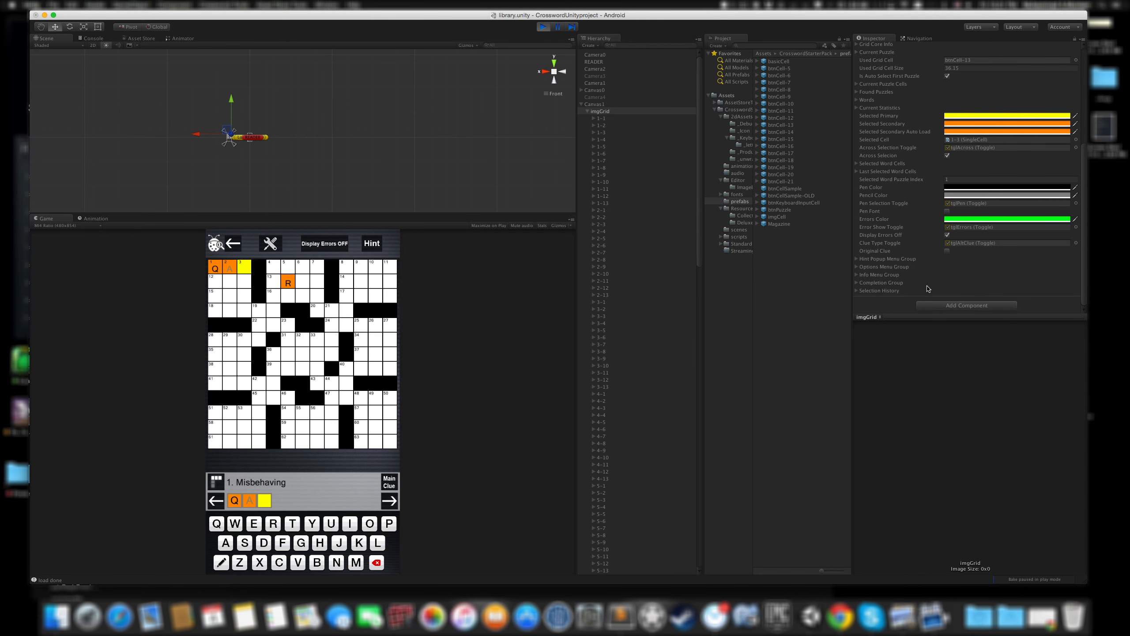
# Expand the Completion Group and locate its imgCompleted object in the Hierarchy.
pyautogui.click(857, 282)
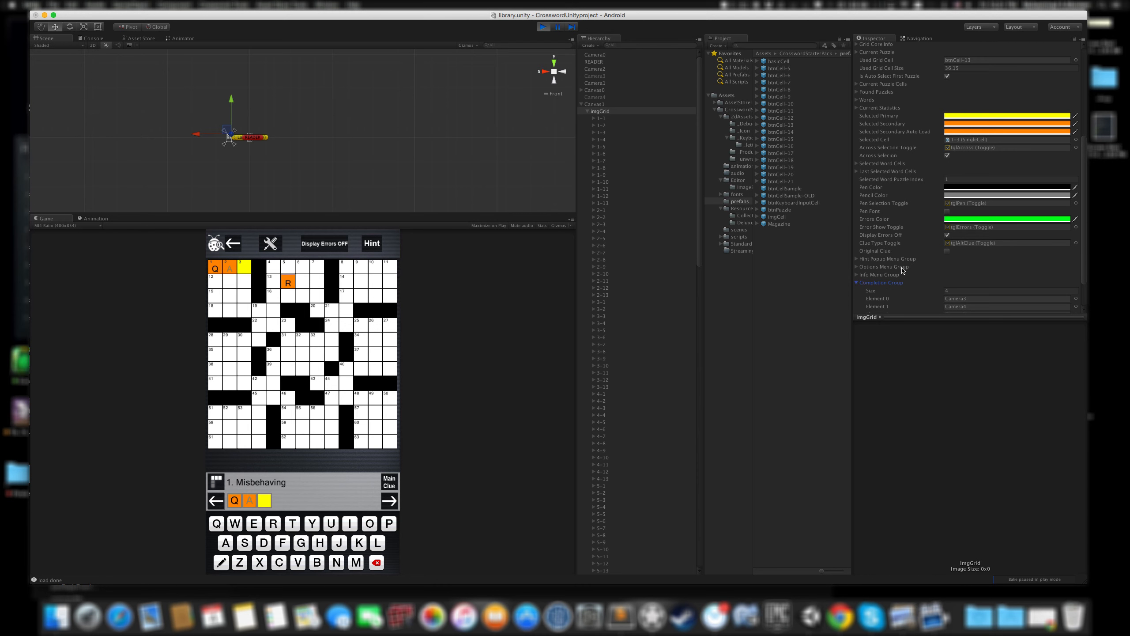
pyautogui.scroll(-3, 904, 271)
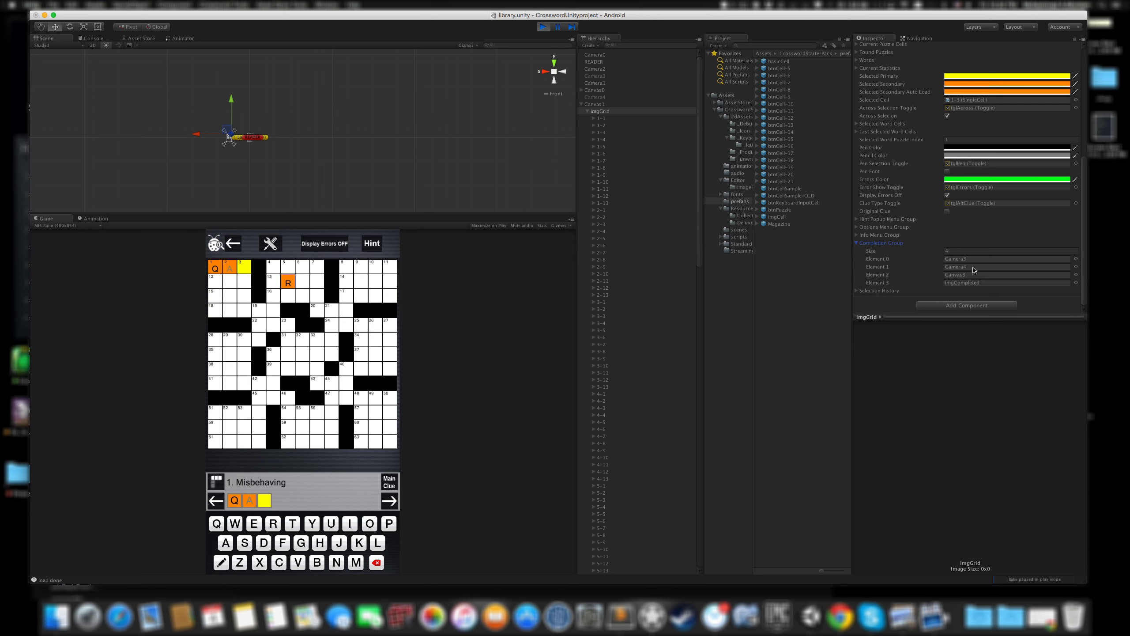
pyautogui.click(963, 282)
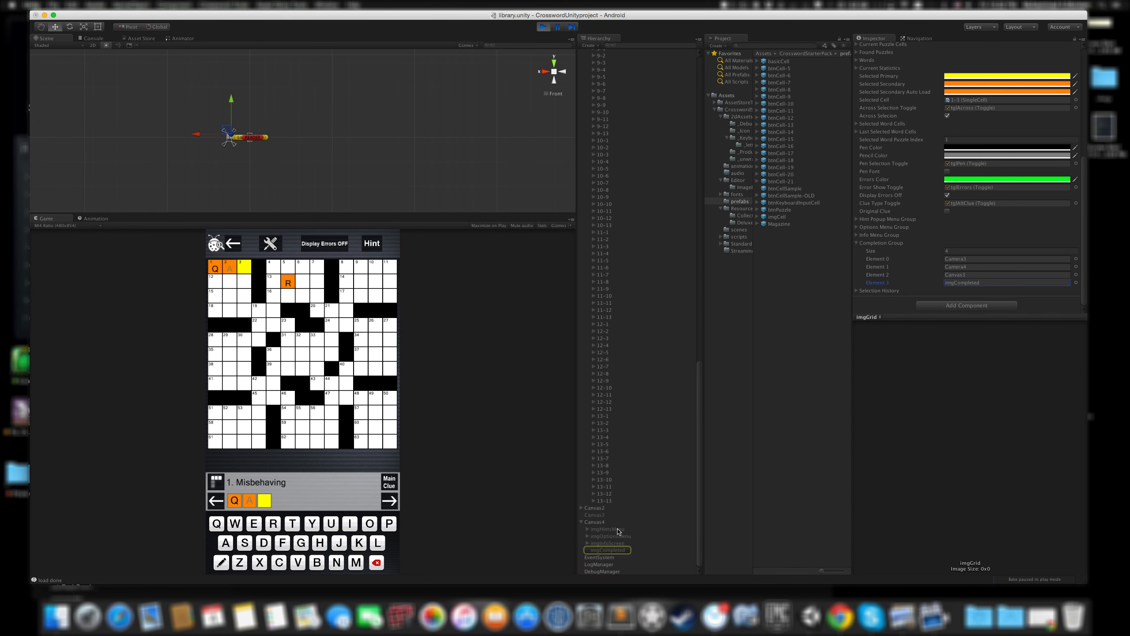
# Select the imgCompleted object under Canvas4 and toggle its active state on and off.
pyautogui.click(619, 549)
pyautogui.click(870, 47)
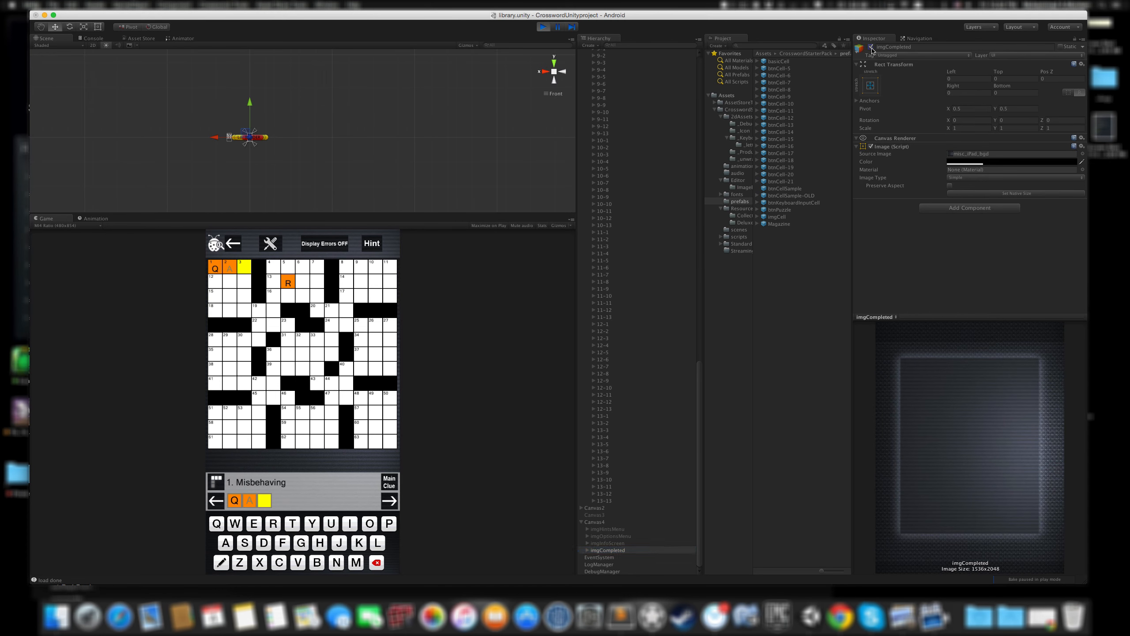
pyautogui.click(871, 48)
pyautogui.click(870, 47)
# Clear the cells and fill all words from the running puzzle's debug panel, and continue past the completion popup.
pyautogui.click(214, 246)
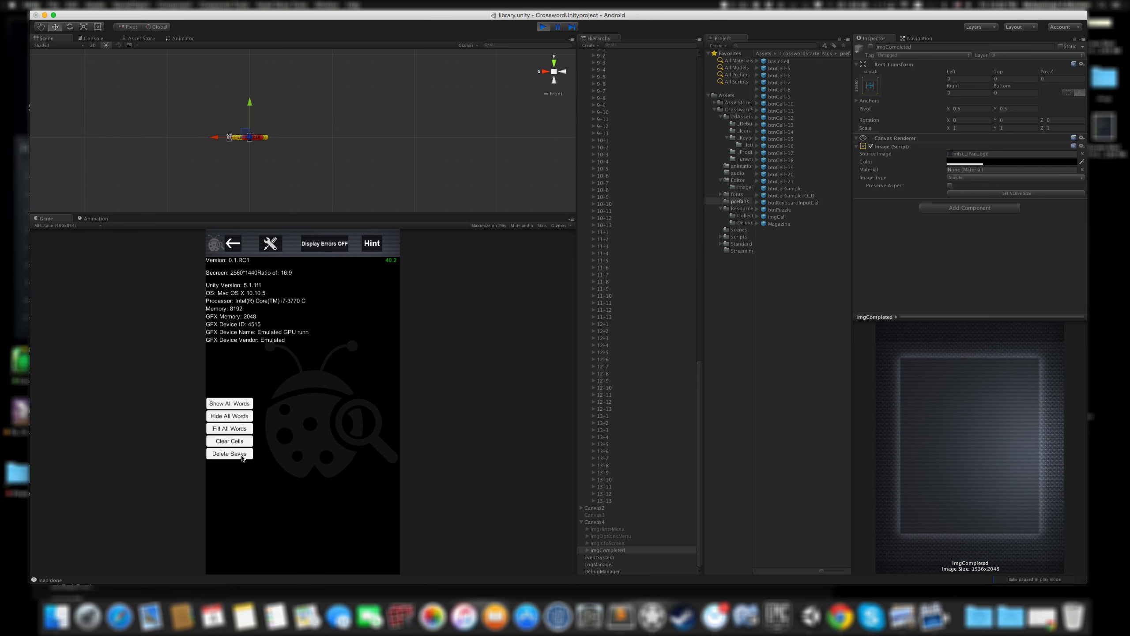
pyautogui.click(229, 440)
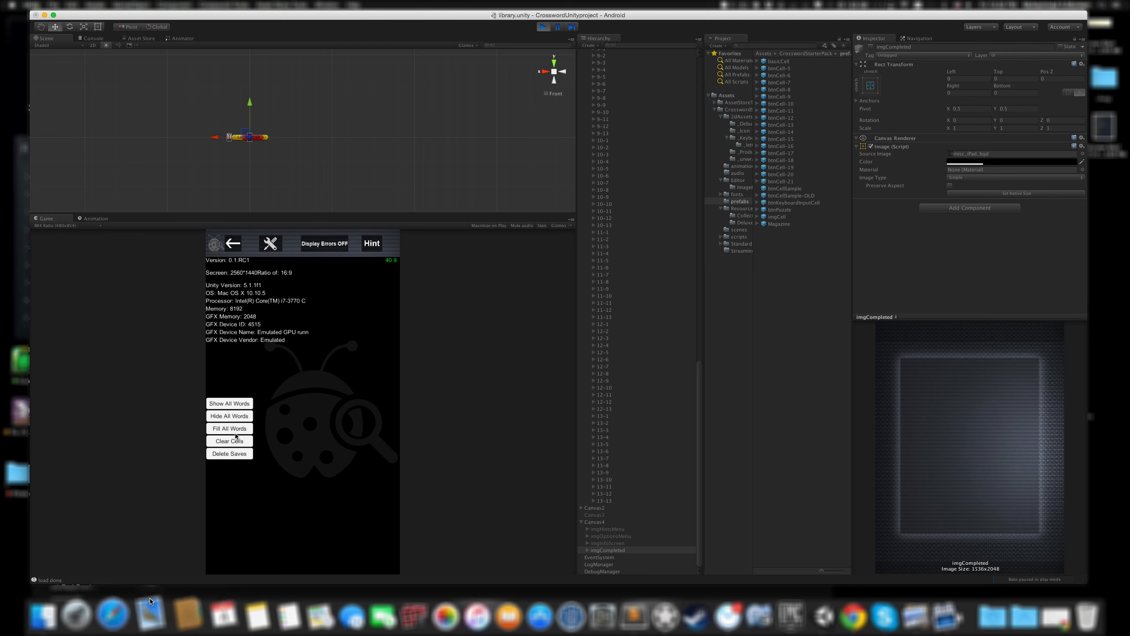
pyautogui.click(229, 428)
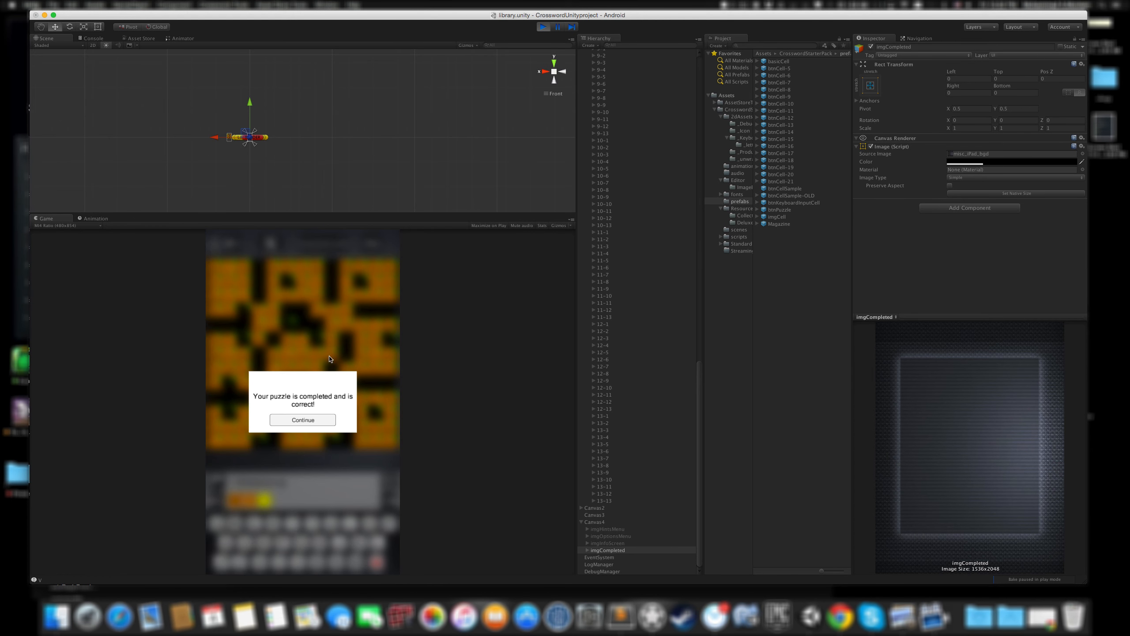
pyautogui.click(316, 419)
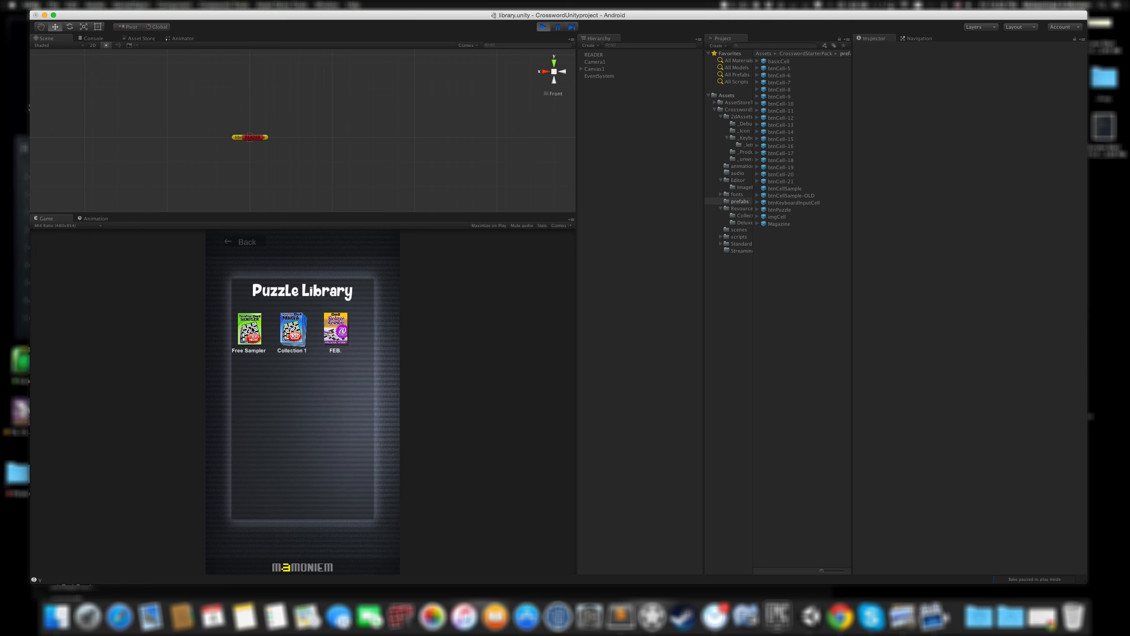
# Open Puzzle 2 from the Free Sampler and select its 13 Across word.
pyautogui.click(260, 323)
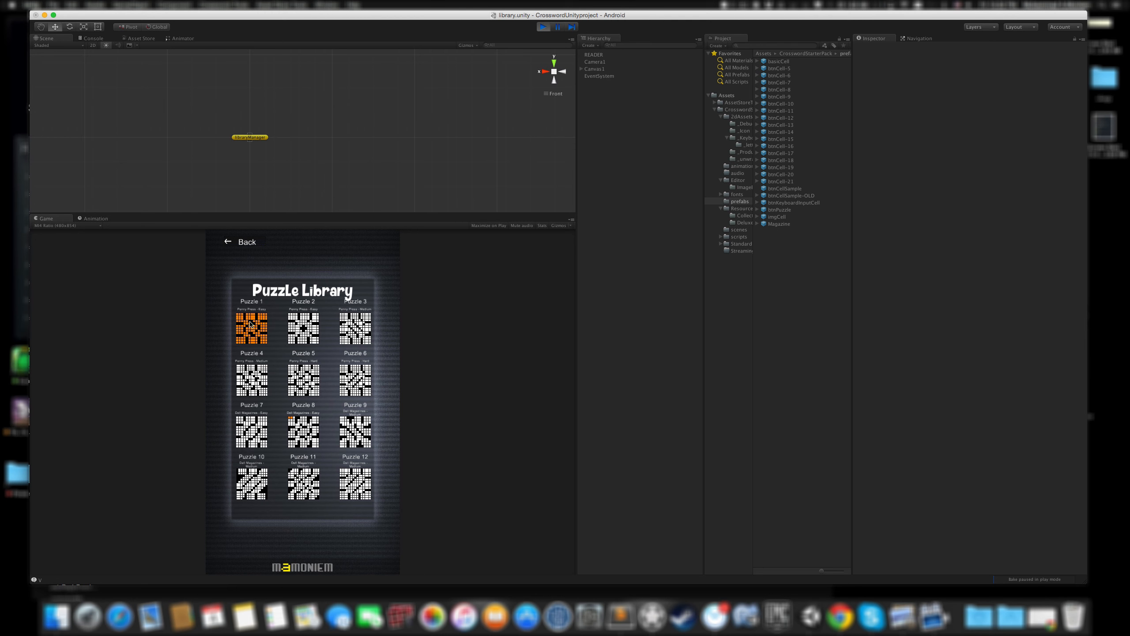
pyautogui.click(309, 330)
pyautogui.click(290, 282)
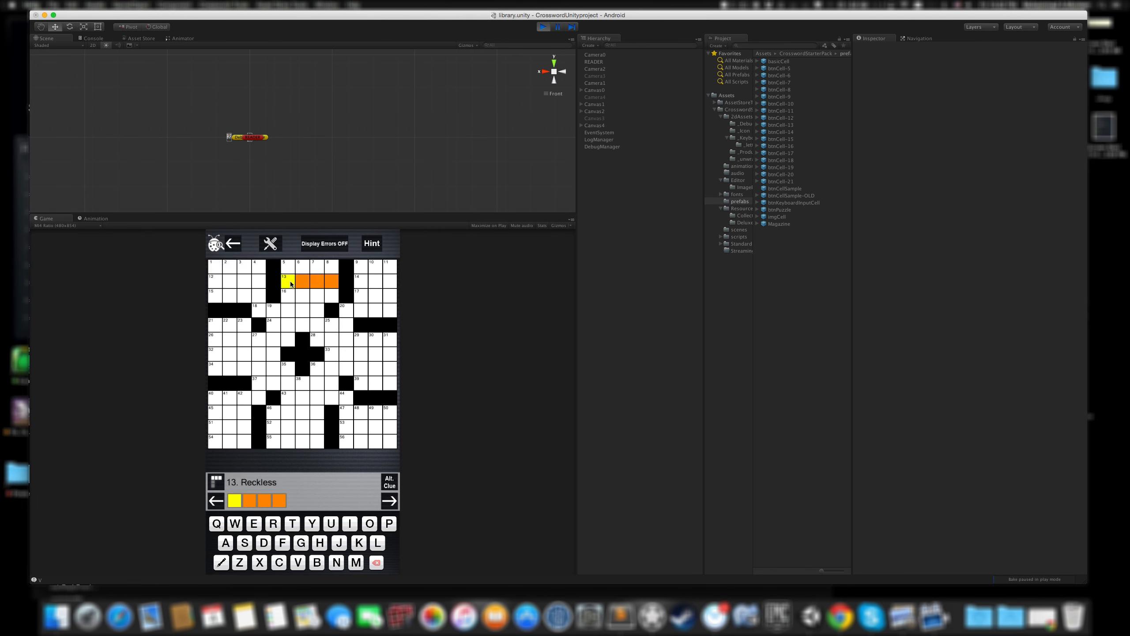
# Enter sample letters R, T, Y and U in cells around the 24 Across word, and return to the puzzle list.
pyautogui.click(284, 328)
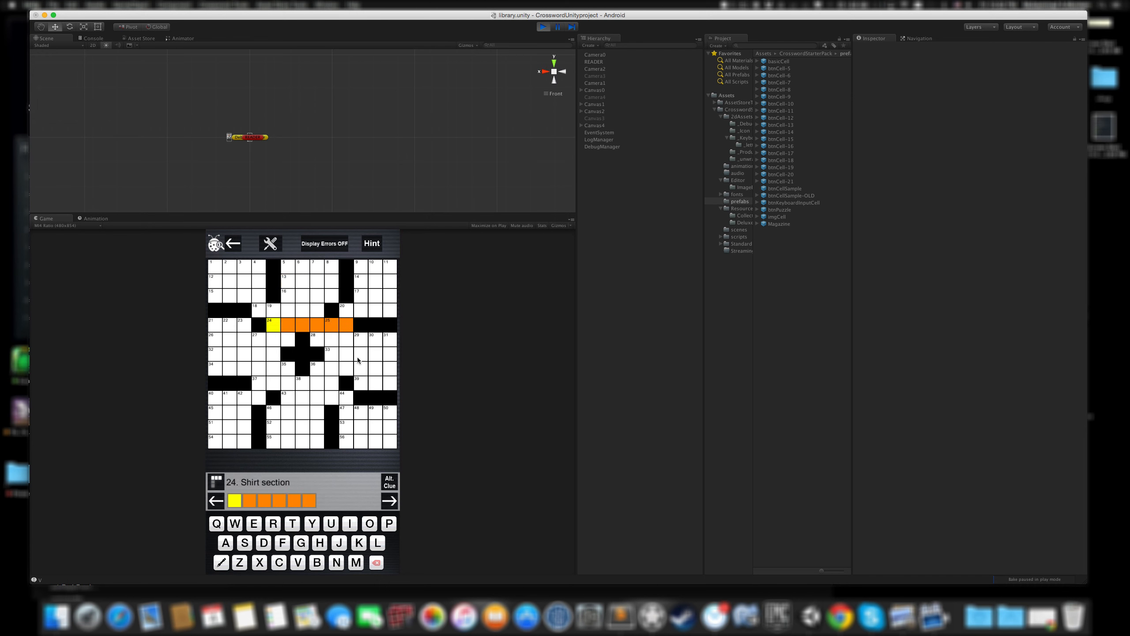
pyautogui.click(275, 523)
pyautogui.click(275, 522)
pyautogui.click(275, 521)
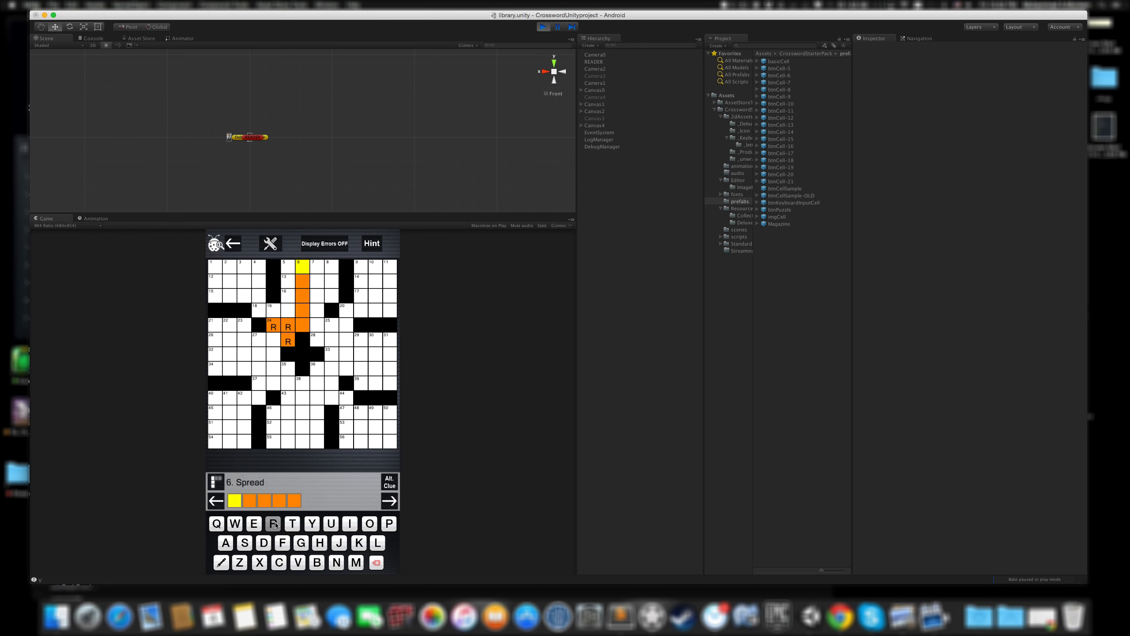
pyautogui.click(275, 522)
pyautogui.click(303, 327)
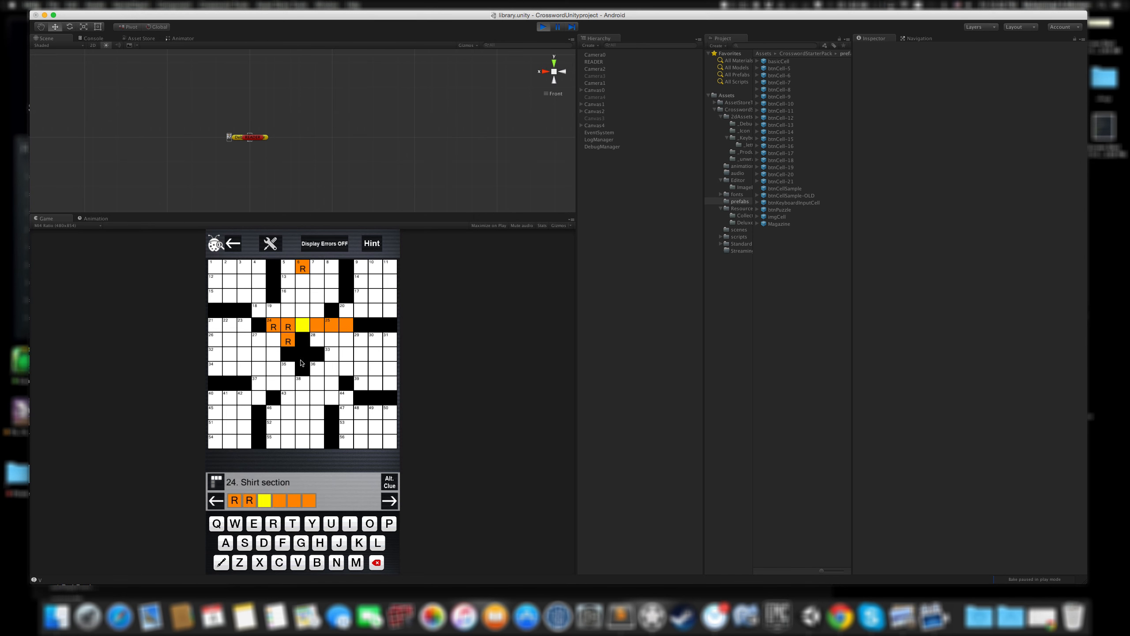
pyautogui.click(299, 524)
pyautogui.click(312, 525)
pyautogui.click(326, 526)
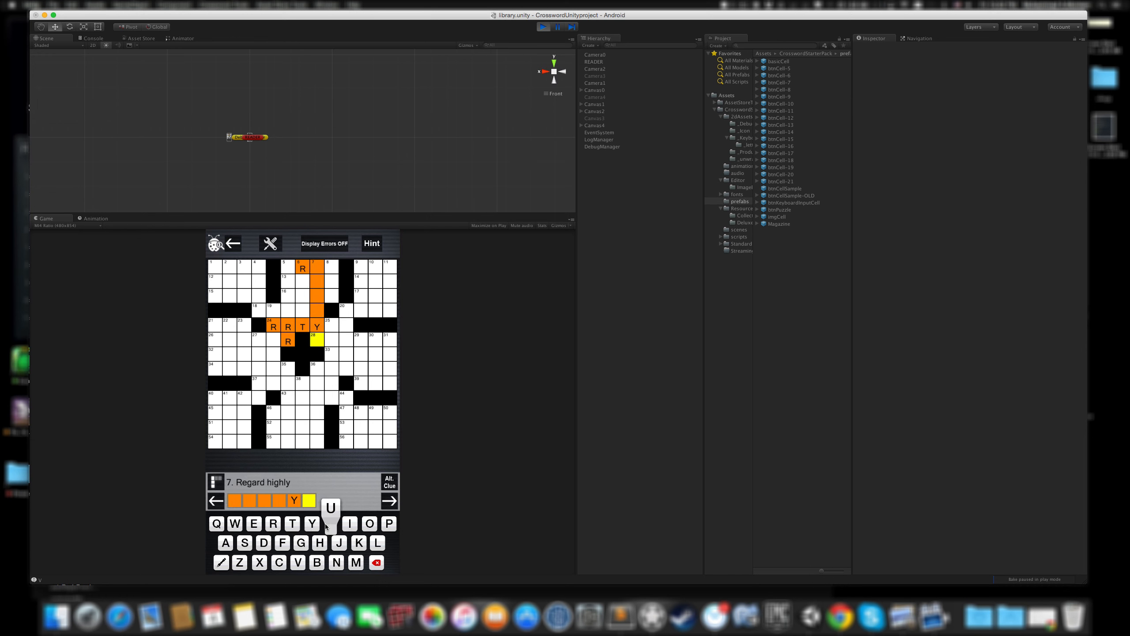
pyautogui.click(333, 324)
pyautogui.click(313, 523)
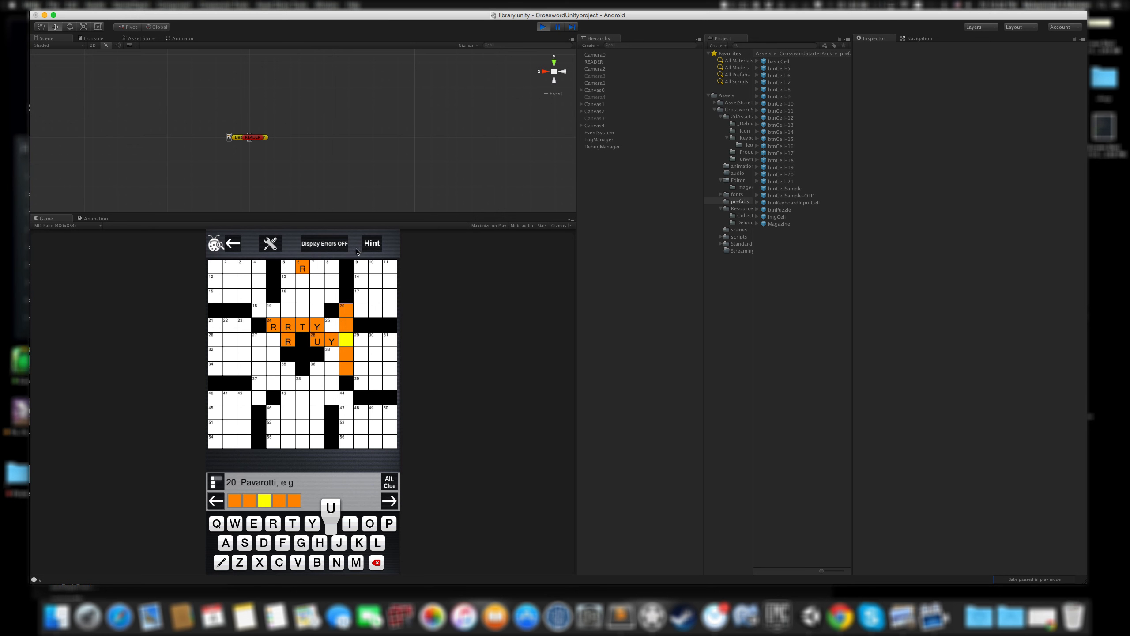
pyautogui.click(233, 244)
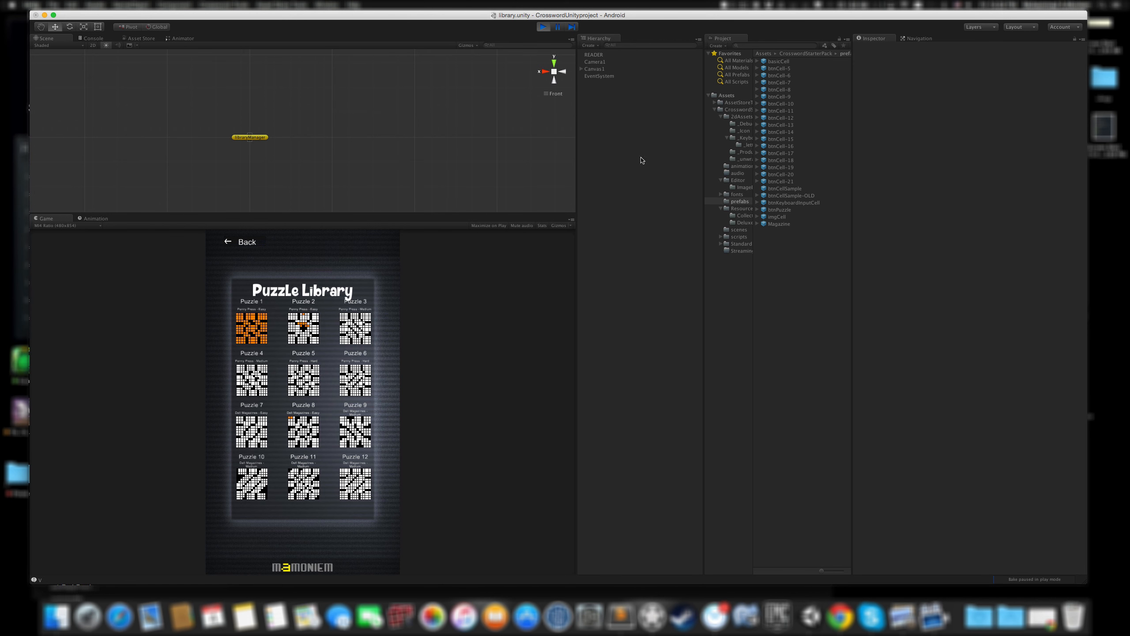
# Reopen Puzzle 2 and select the imgGrid object under Canvas1 in the Hierarchy.
pyautogui.click(301, 328)
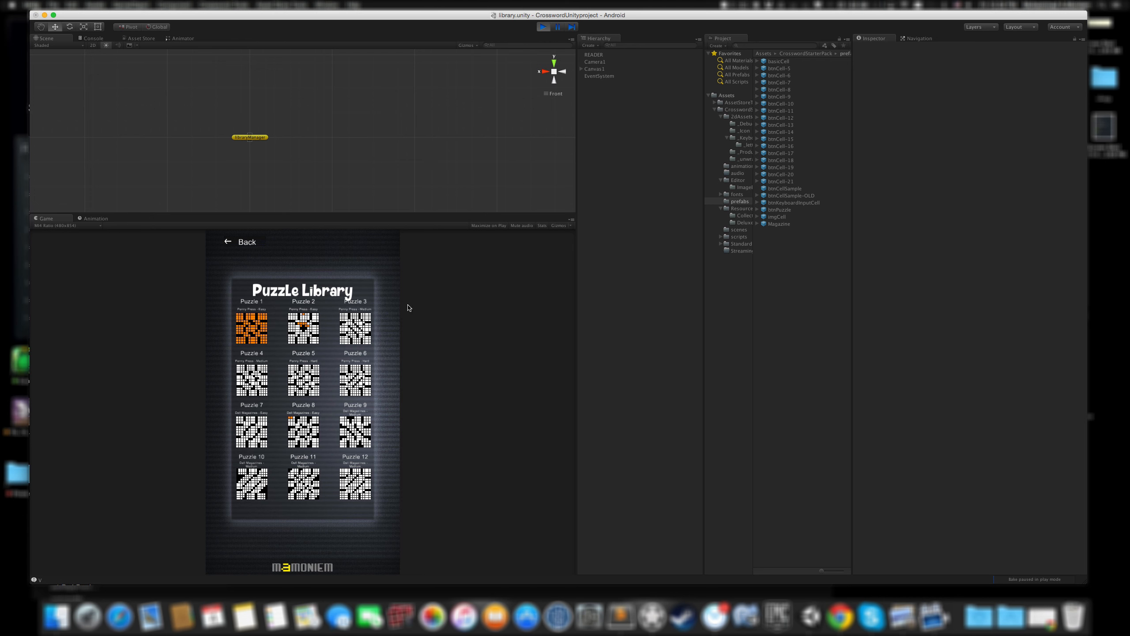
pyautogui.click(581, 90)
pyautogui.click(581, 90)
pyautogui.click(581, 104)
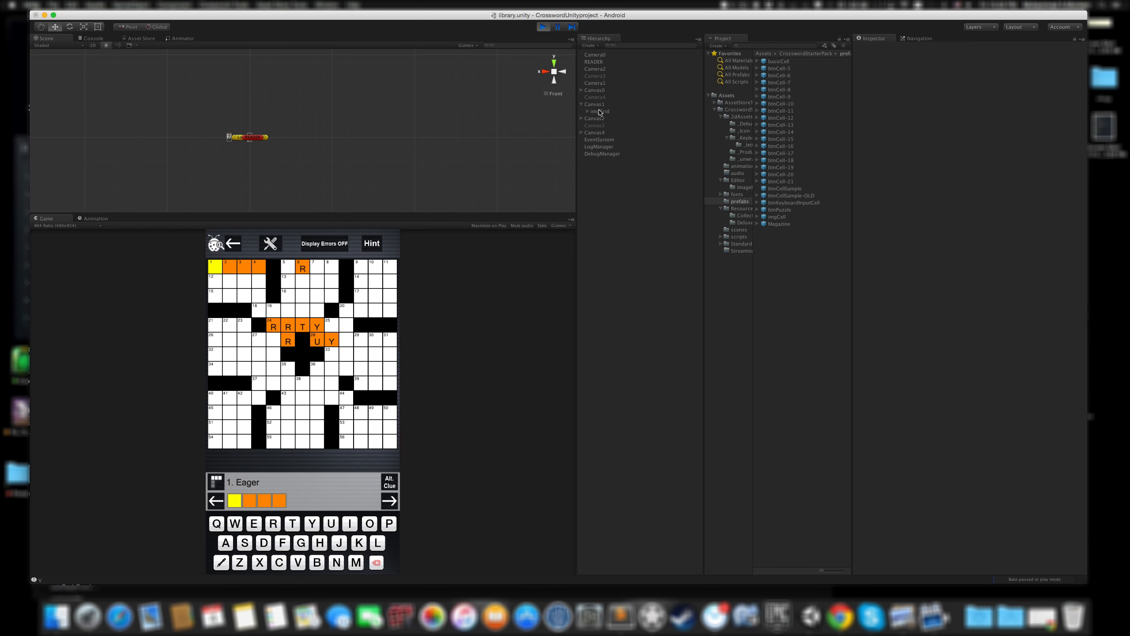
pyautogui.click(600, 112)
# Collapse the Grid Manager's Completion Group and expand its Selection History.
pyautogui.scroll(-8, 965, 290)
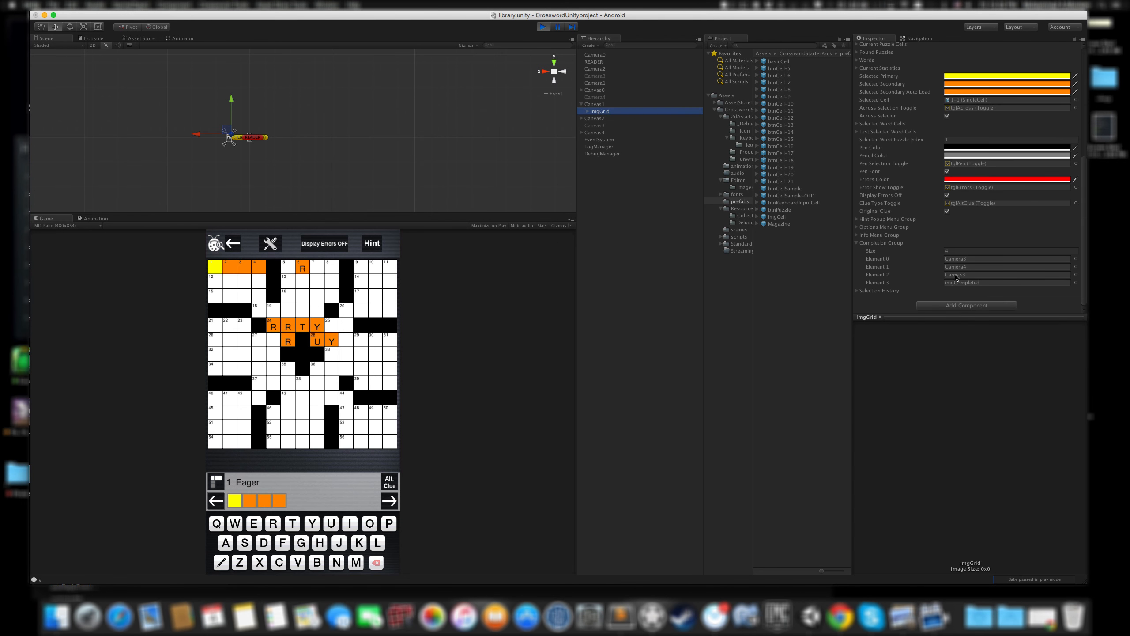
pyautogui.click(856, 243)
pyautogui.scroll(6, 905, 218)
pyautogui.scroll(-6, 905, 217)
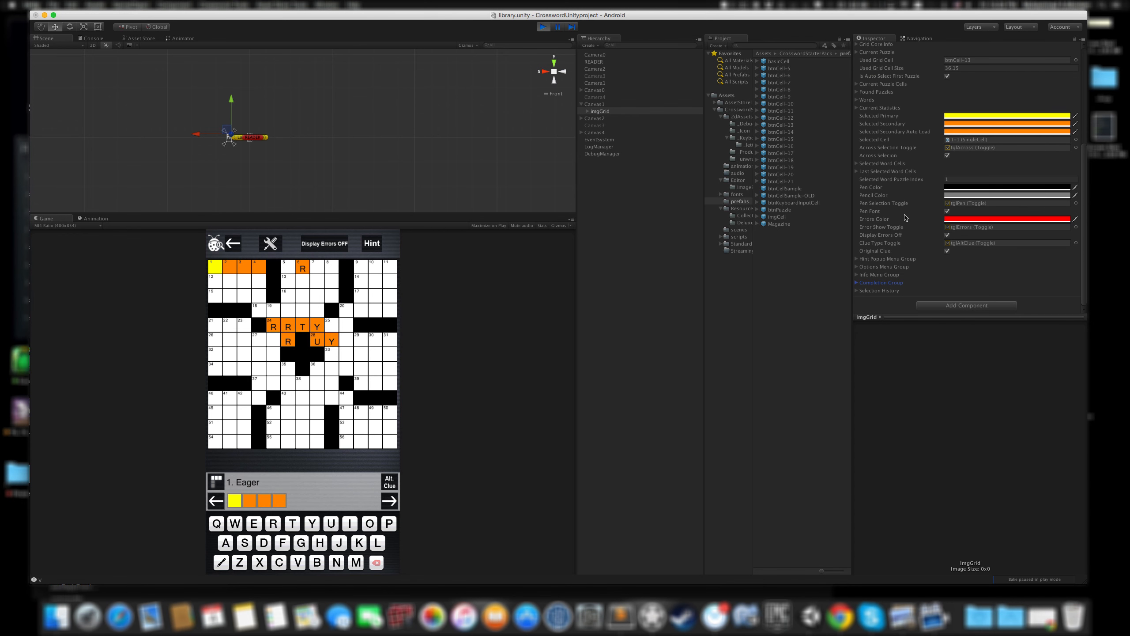
pyautogui.click(856, 290)
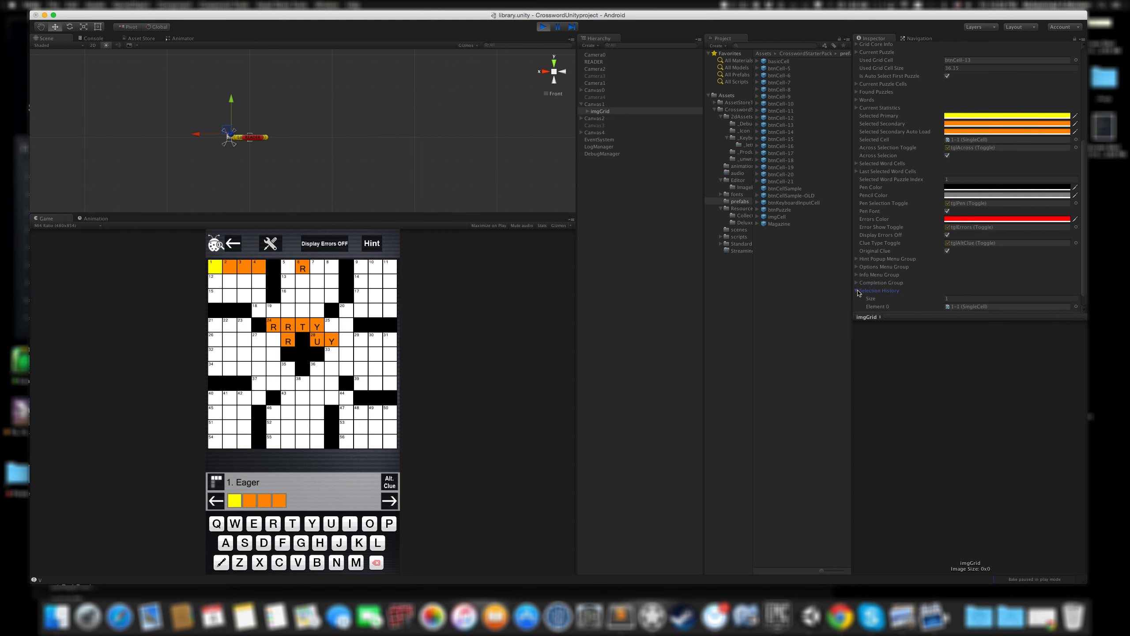
pyautogui.scroll(-1, 884, 291)
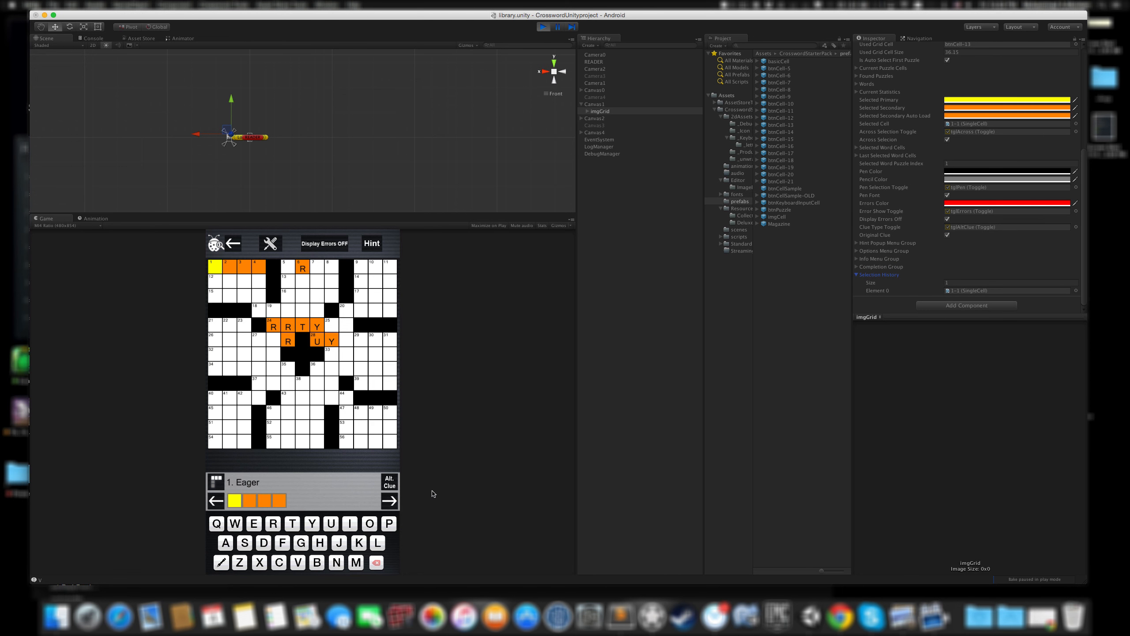
# Test the Selection History by selecting cells in the 46 Across word and stepping back one selection, and collapse the list.
pyautogui.click(305, 416)
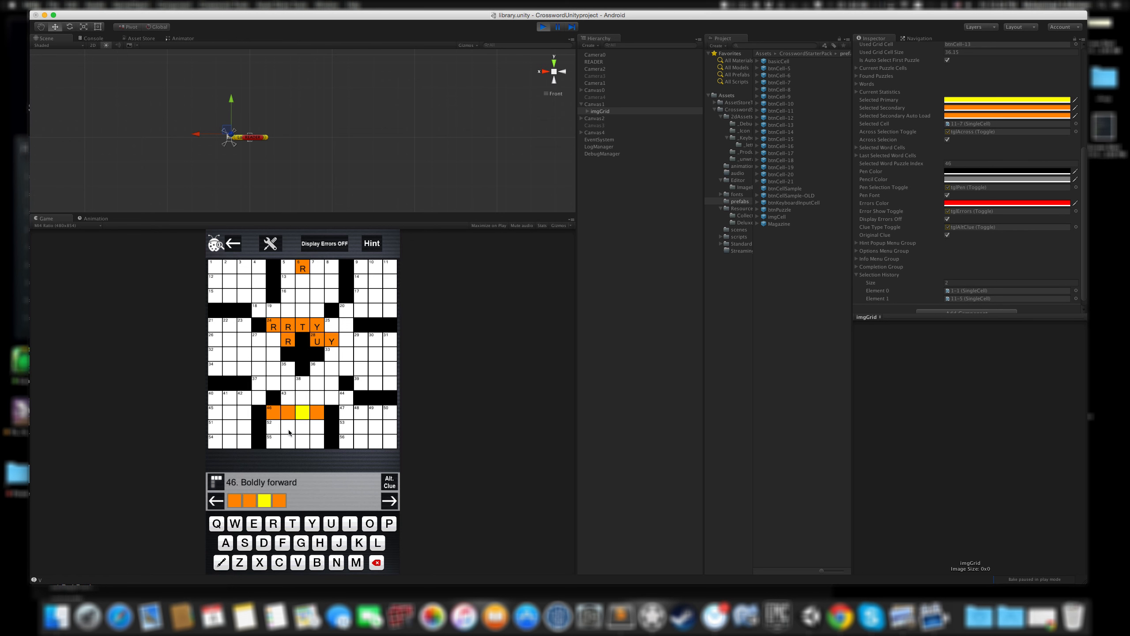
pyautogui.click(304, 397)
pyautogui.click(220, 499)
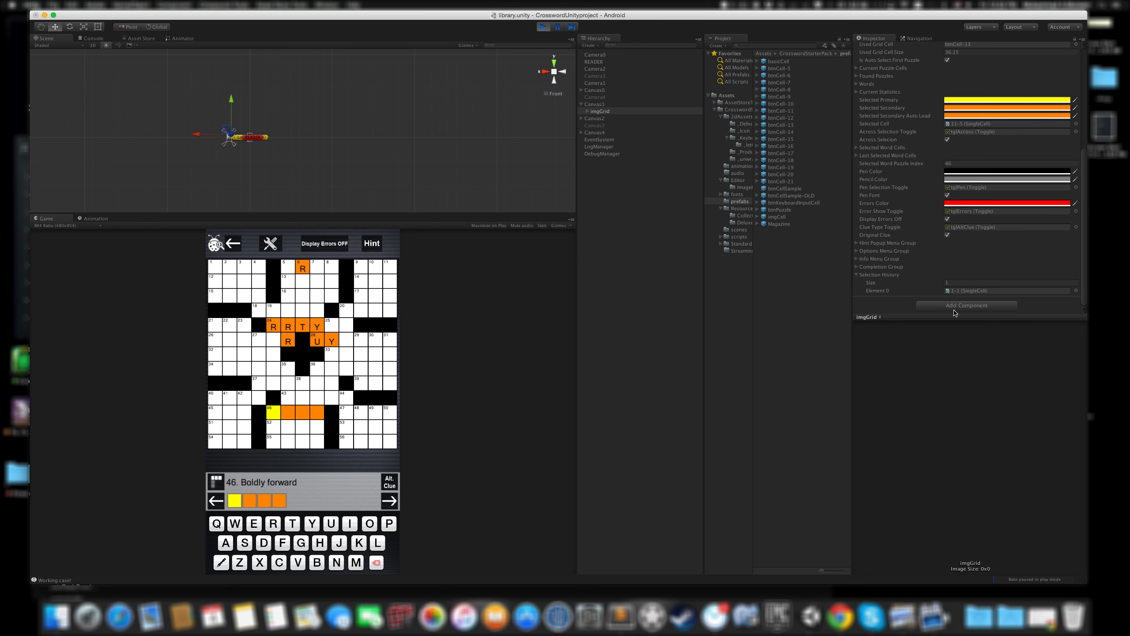
pyautogui.click(856, 274)
pyautogui.scroll(6, 914, 195)
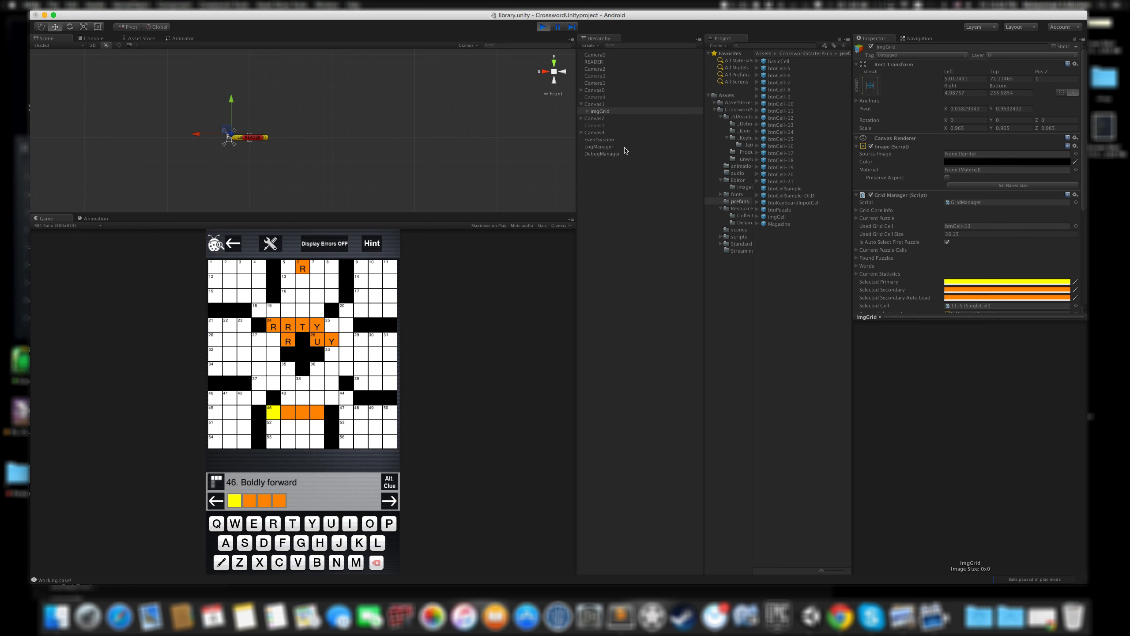
# Open the scenes folder in the widened project tree, select the library scene and exit Play mode.
pyautogui.click(740, 230)
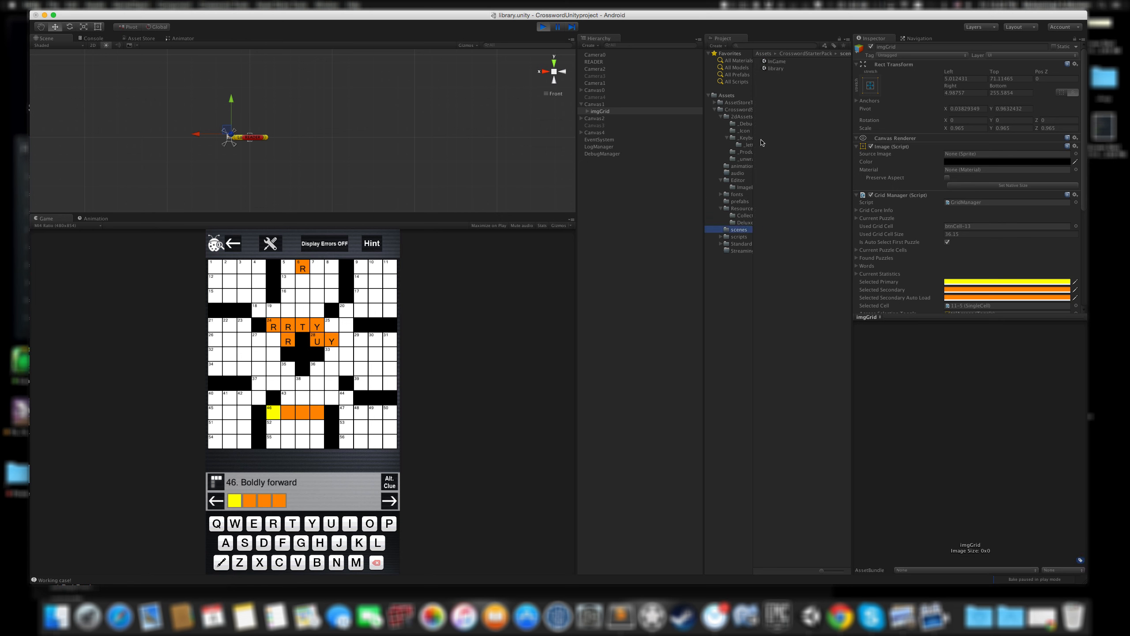
pyautogui.moveTo(753, 147); pyautogui.dragTo(781, 150)
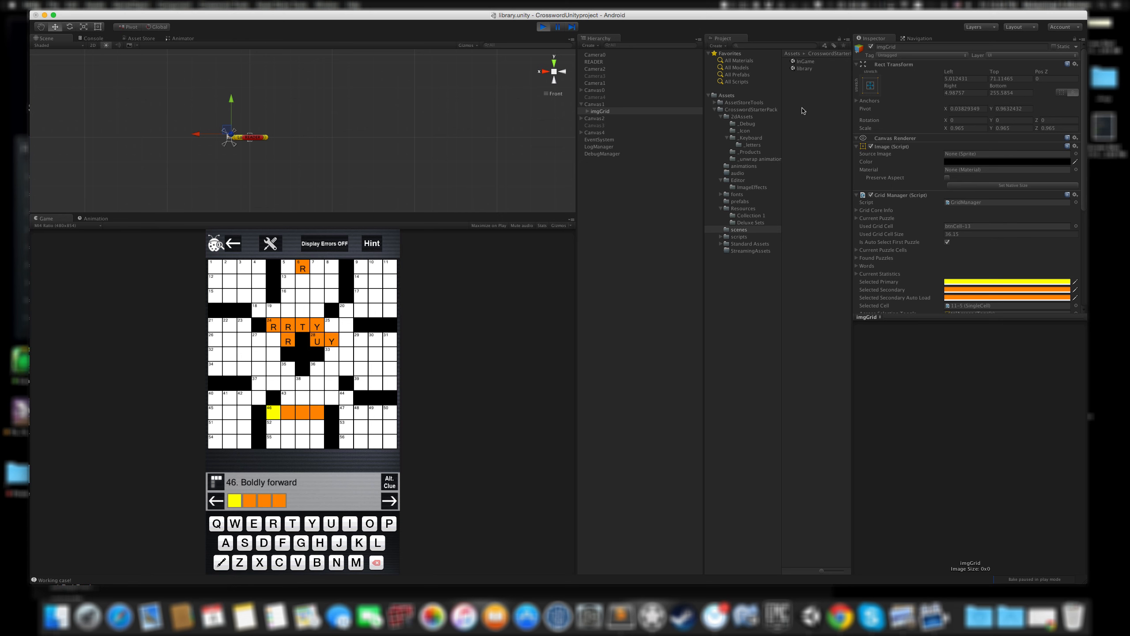
pyautogui.click(804, 68)
pyautogui.click(544, 28)
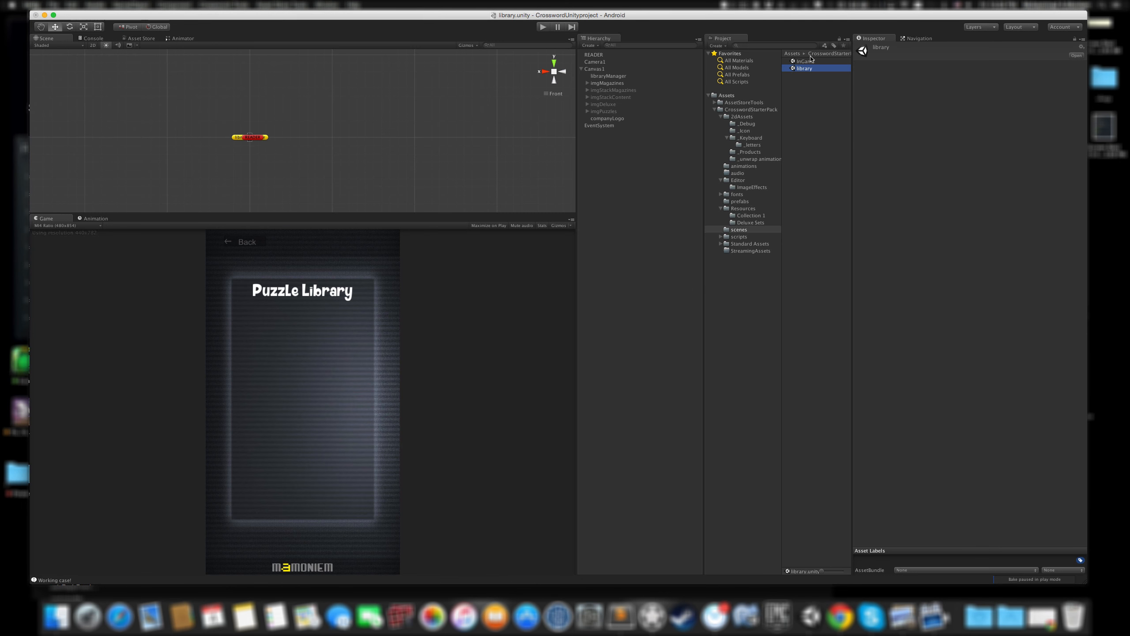
# Select the libraryManager object under Canvas1 and collapse Element 1 of its Game Magazines Library.
pyautogui.click(547, 196)
pyautogui.click(581, 69)
pyautogui.click(608, 76)
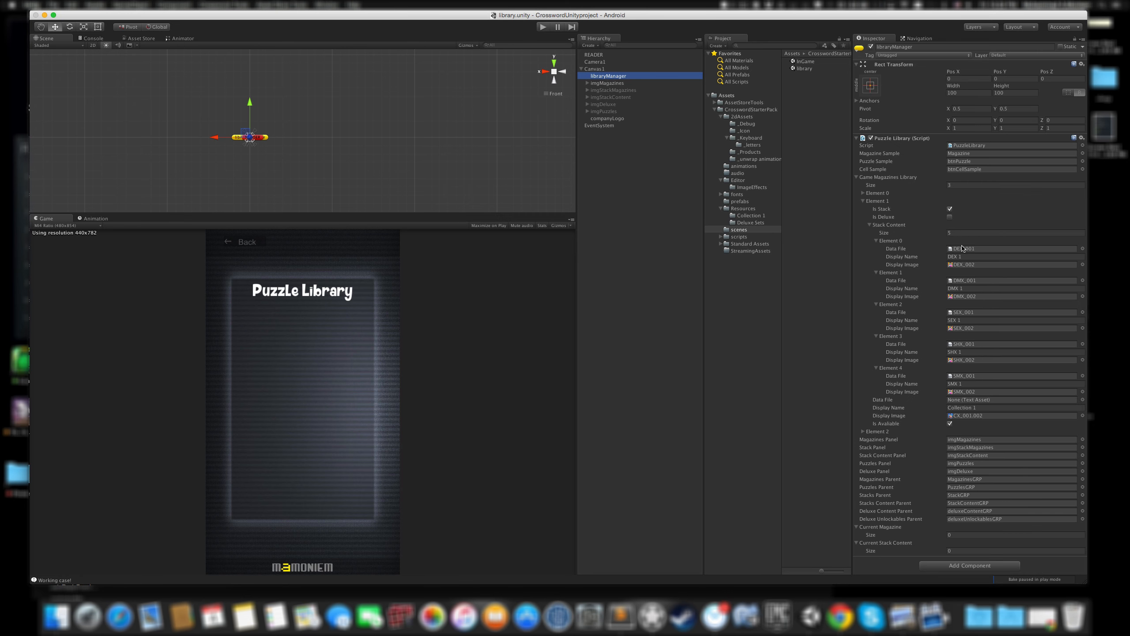
pyautogui.click(863, 201)
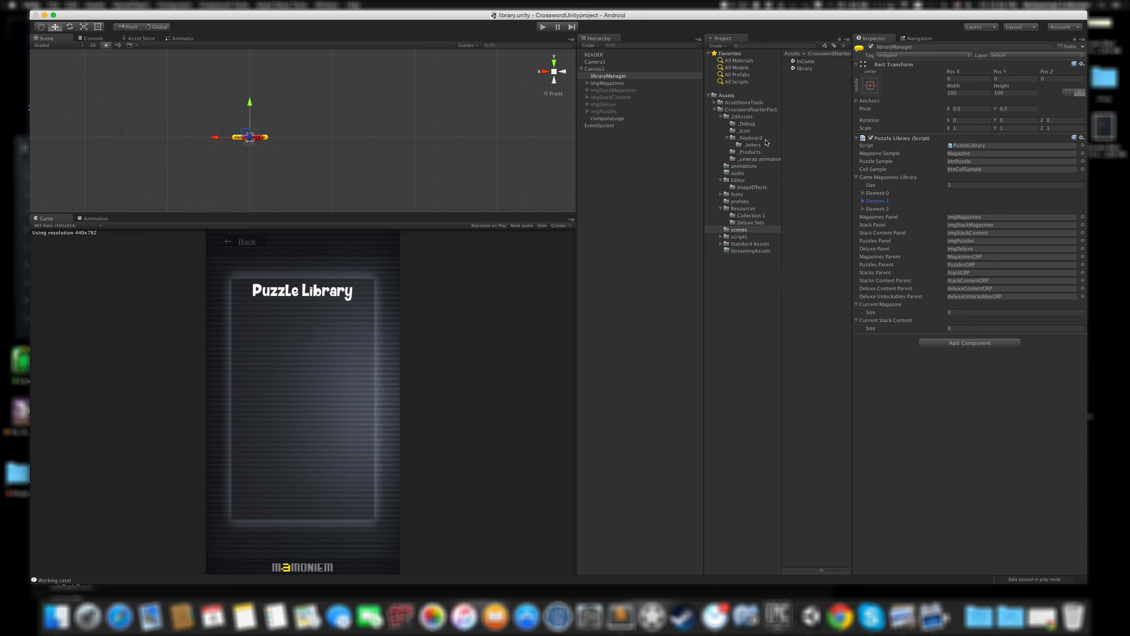
# Collapse the Resources and 2dAssets folders and inspect the GridManager script in the scripts folder's grid subfolder.
pyautogui.click(720, 208)
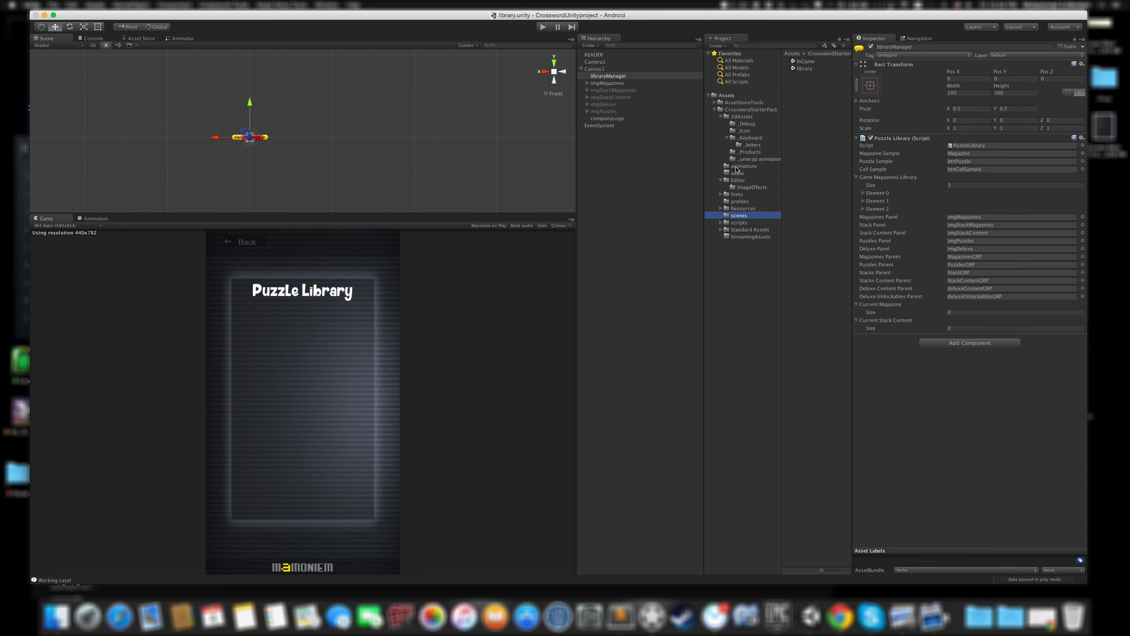
pyautogui.click(721, 117)
pyautogui.click(746, 180)
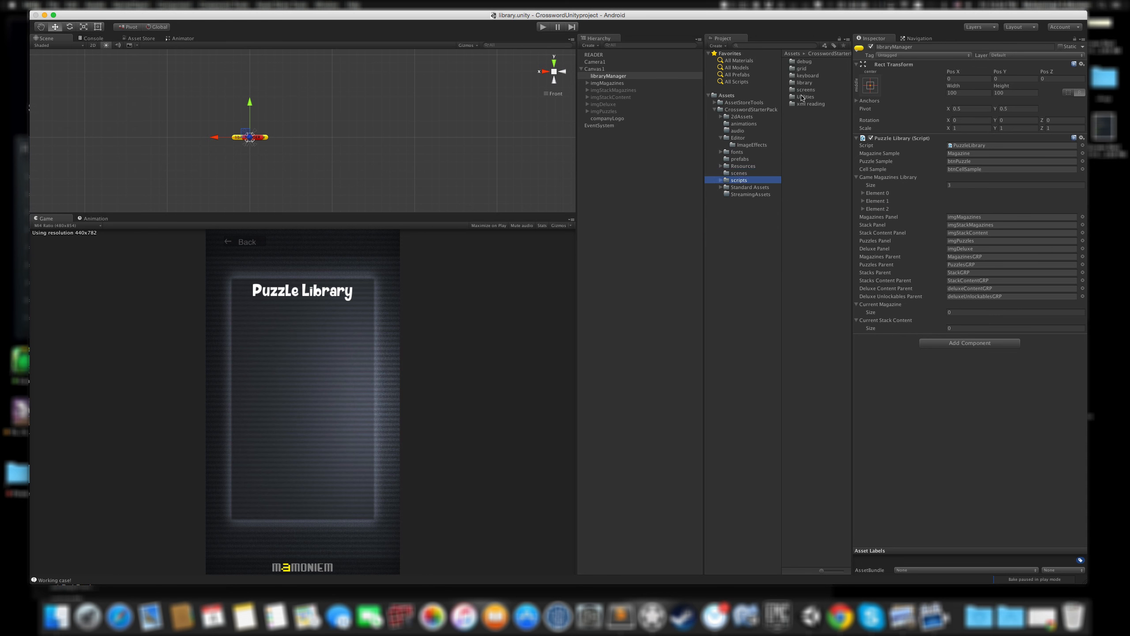
pyautogui.doubleClick(803, 69)
pyautogui.click(810, 63)
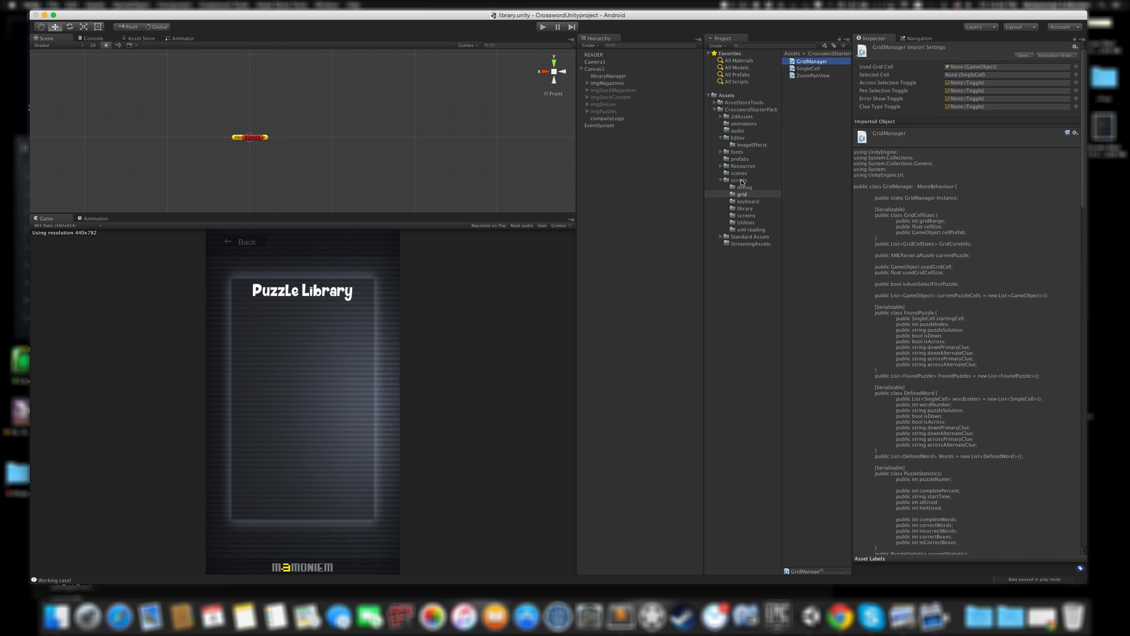
# Review the PuzzleLibrary script's code in the scripts folder's library subfolder, and clear the selection.
pyautogui.click(748, 208)
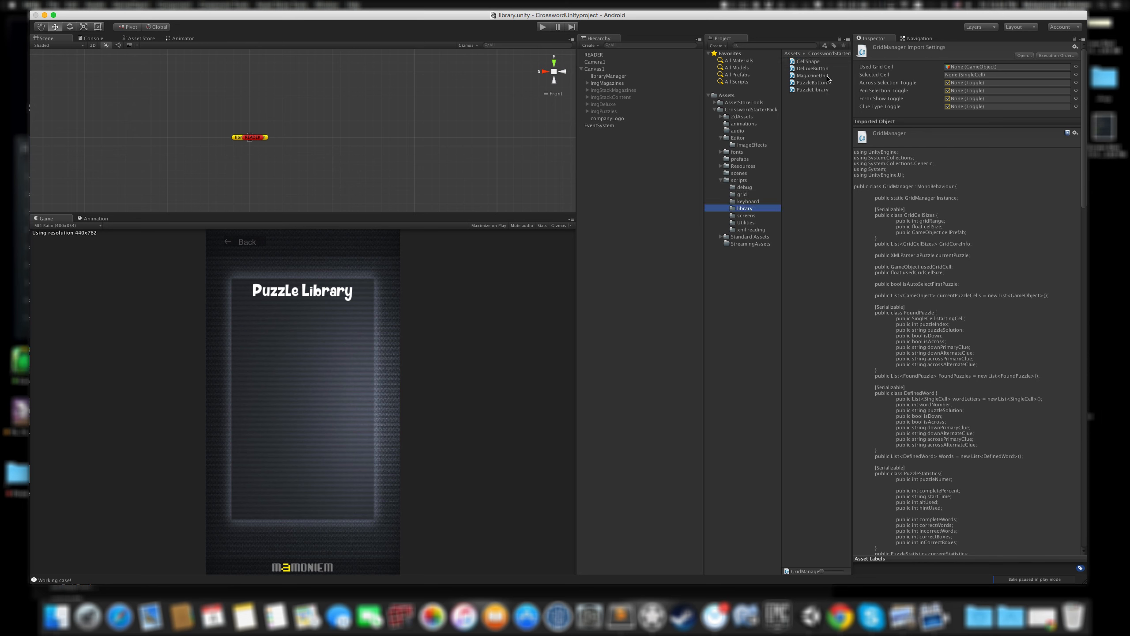
pyautogui.click(824, 90)
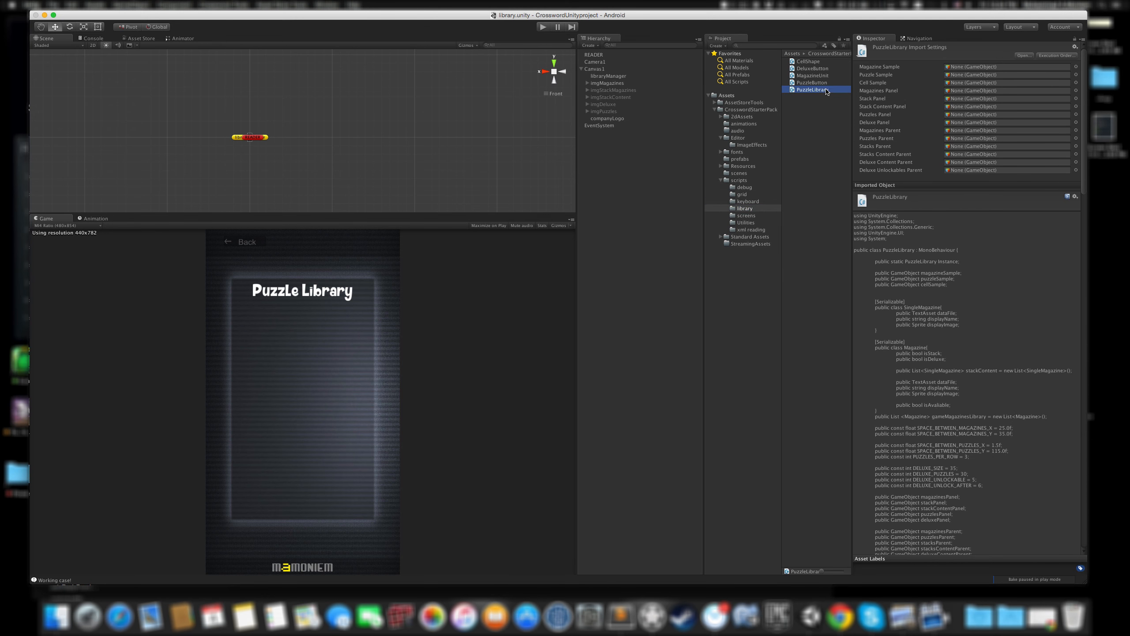
pyautogui.scroll(-20, 947, 233)
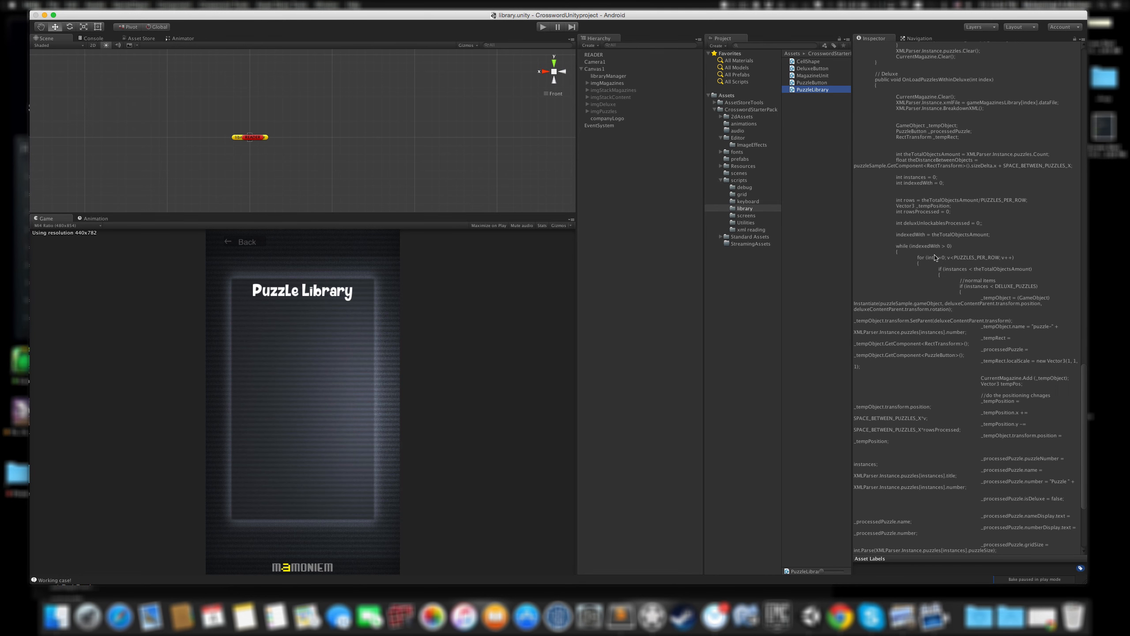
pyautogui.scroll(20, 935, 257)
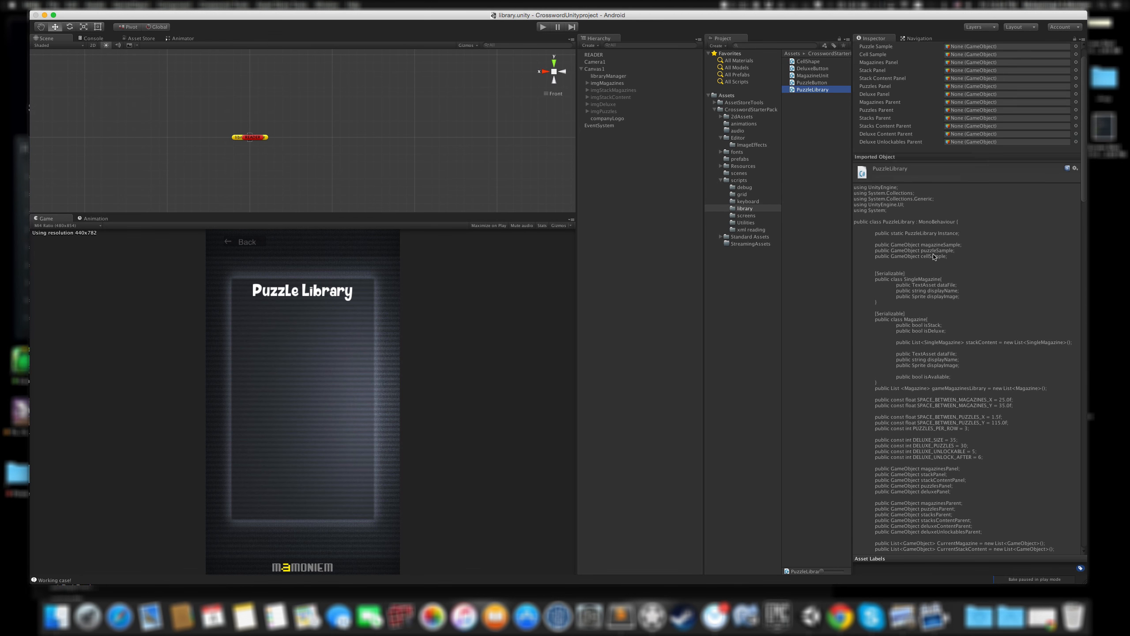
pyautogui.click(639, 189)
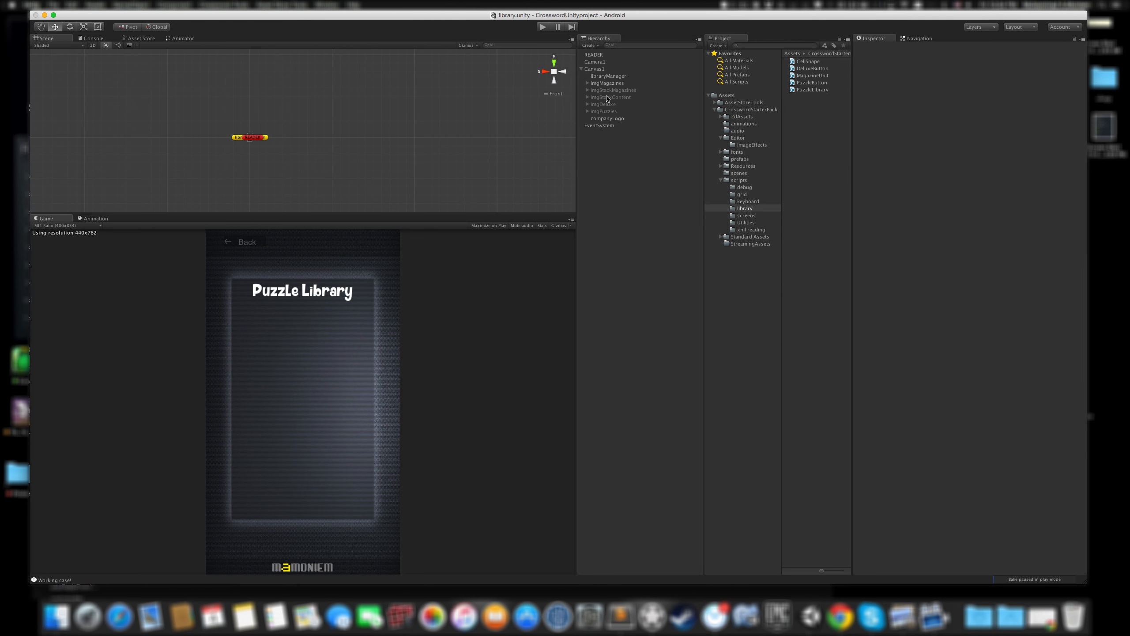
# Open the PuzzleLibrary script, then select the libraryManager object and set its Game Magazines Library size to 10.
pyautogui.doubleClick(814, 90)
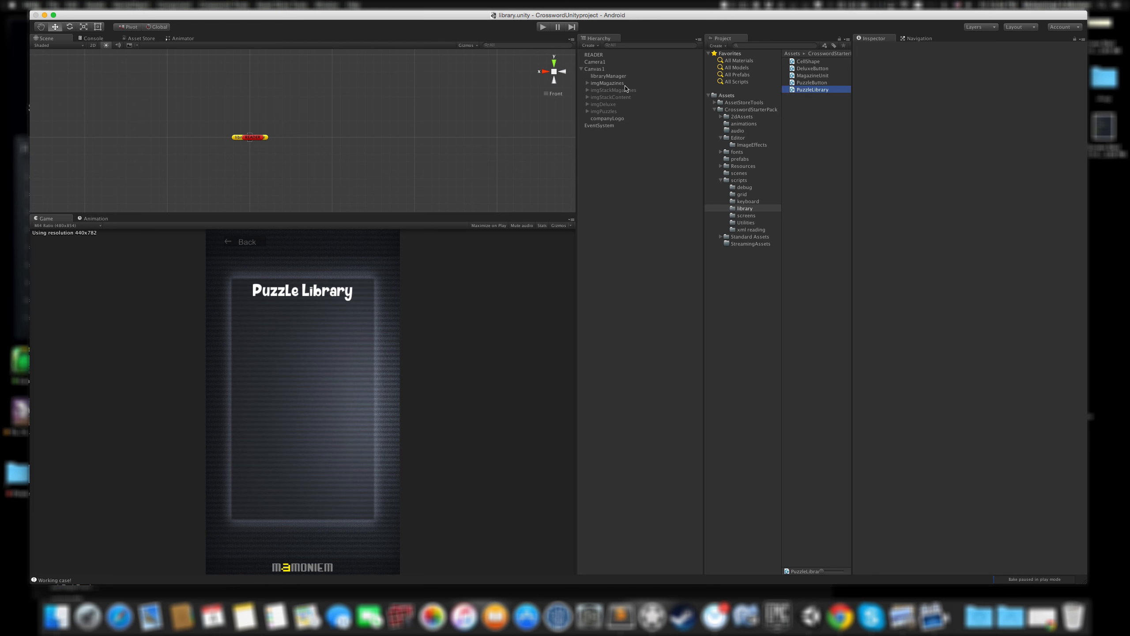
pyautogui.click(596, 86)
pyautogui.click(599, 77)
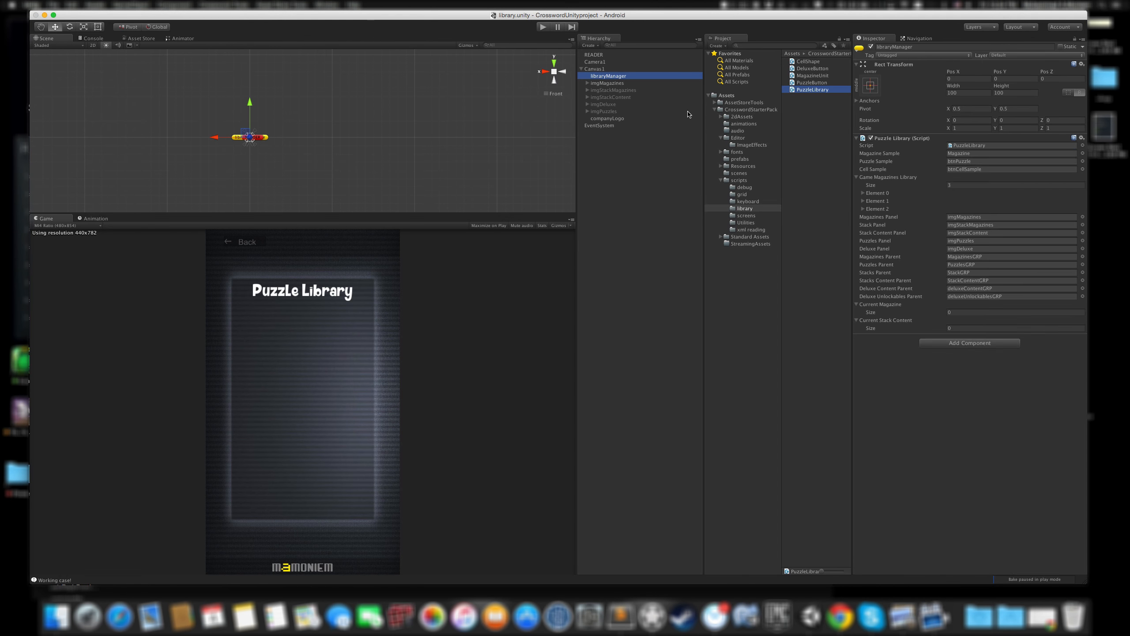
pyautogui.click(969, 184)
pyautogui.write('1')
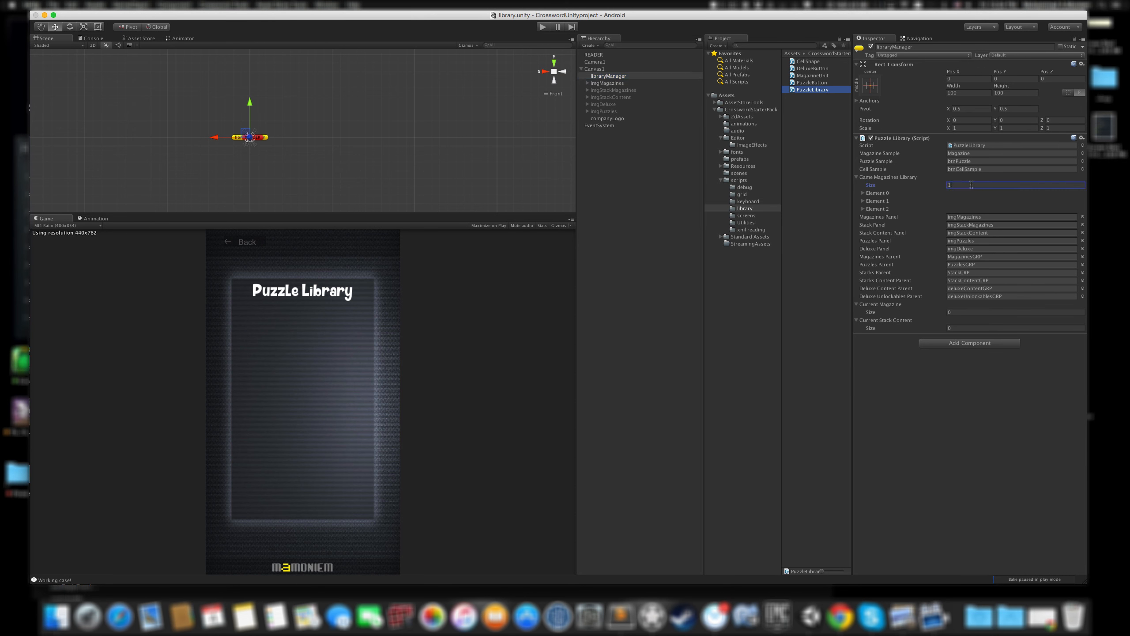
pyautogui.write('0')
pyautogui.press('Return')
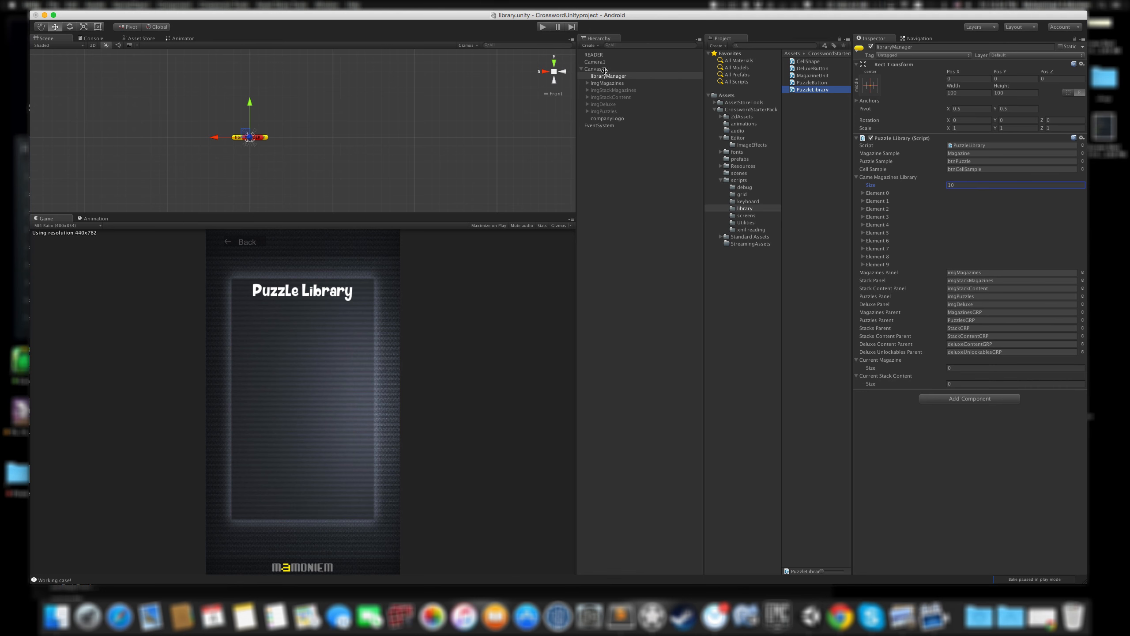
# Inspect the fields of Element 6 in the Game Magazines Library, collapse it and start Play mode.
pyautogui.click(863, 241)
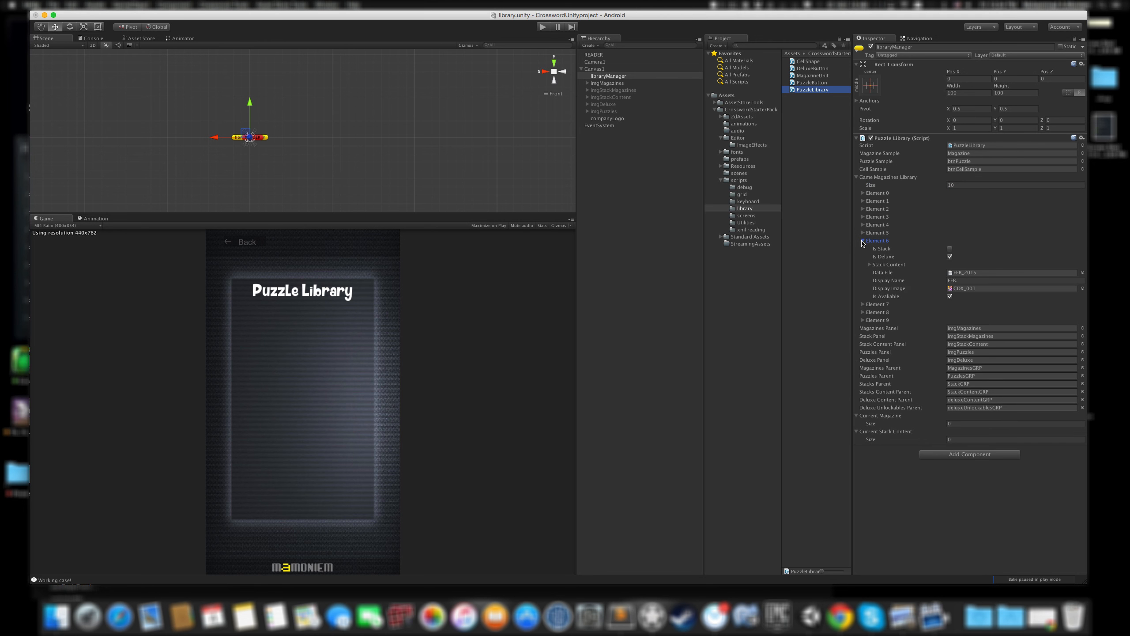
pyautogui.click(863, 241)
pyautogui.click(542, 28)
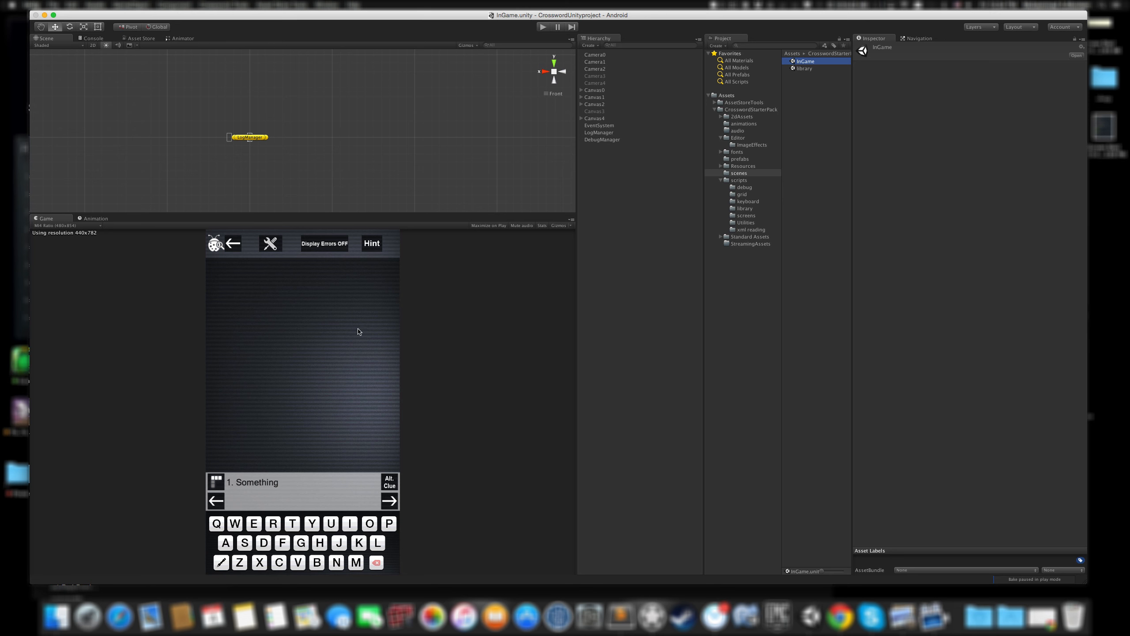
# Expand Canvas1 in the InGame scene and review the Grid Manager settings of its imgGrid object.
pyautogui.click(582, 97)
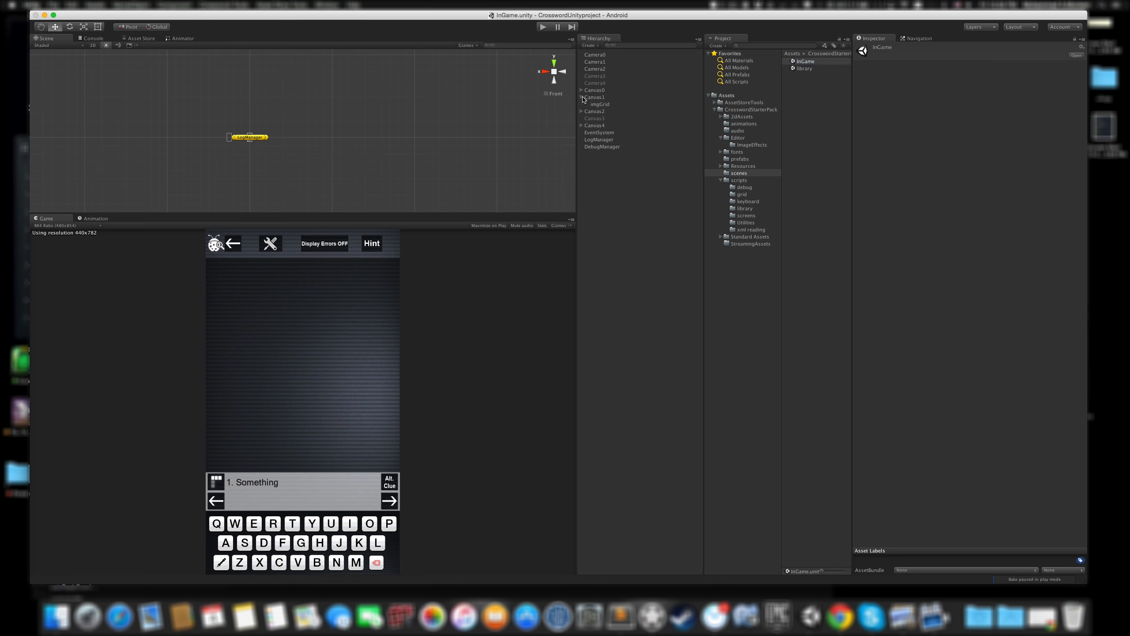
pyautogui.click(620, 104)
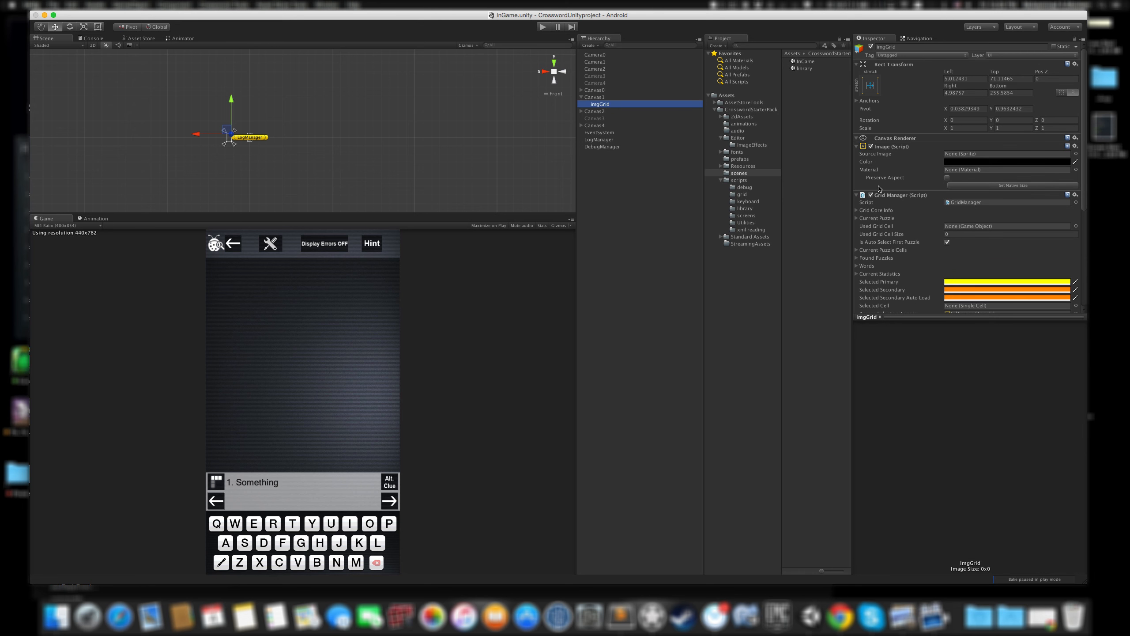
pyautogui.scroll(-8, 925, 203)
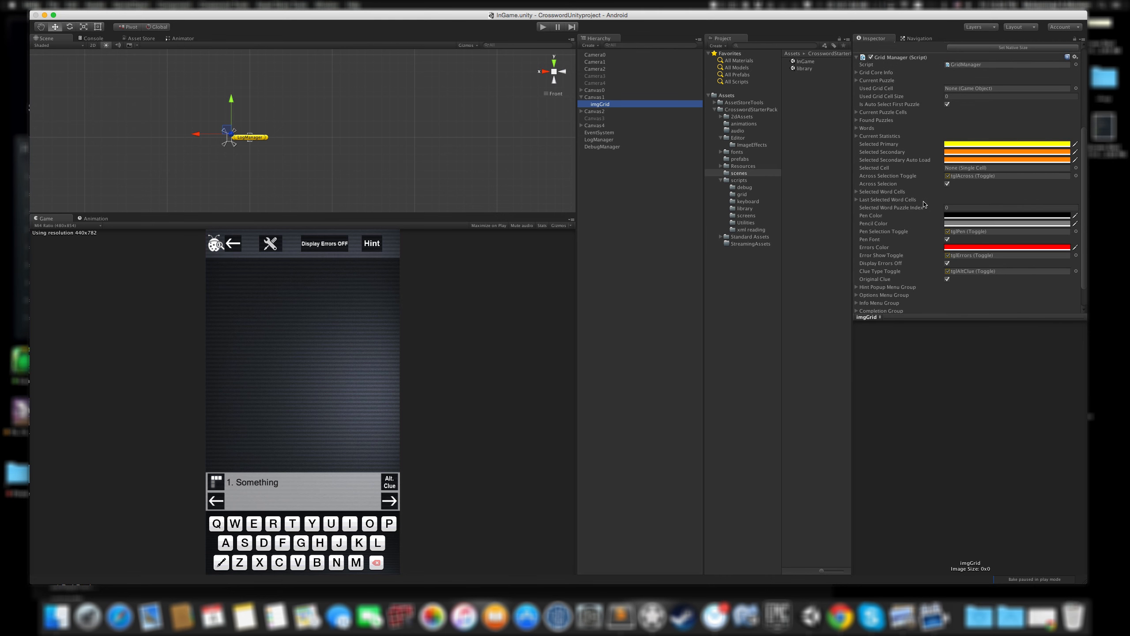
pyautogui.scroll(7, 942, 169)
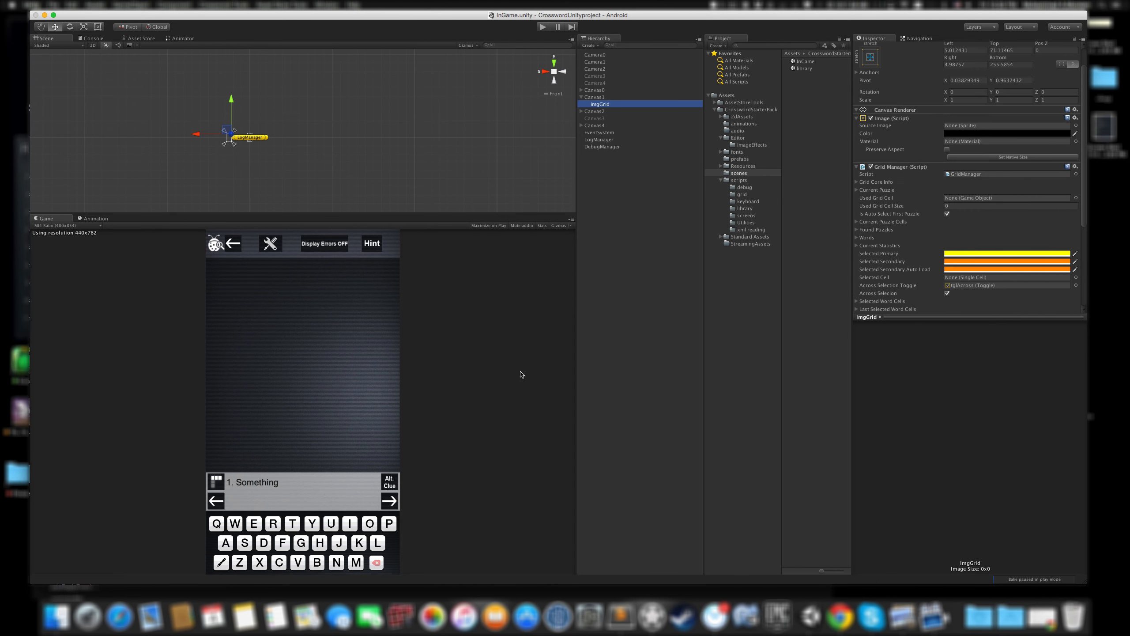
# Open the Build Settings and the Android Player Settings, and review the Minimum API Level choices under Other Settings.
pyautogui.click(53, 5)
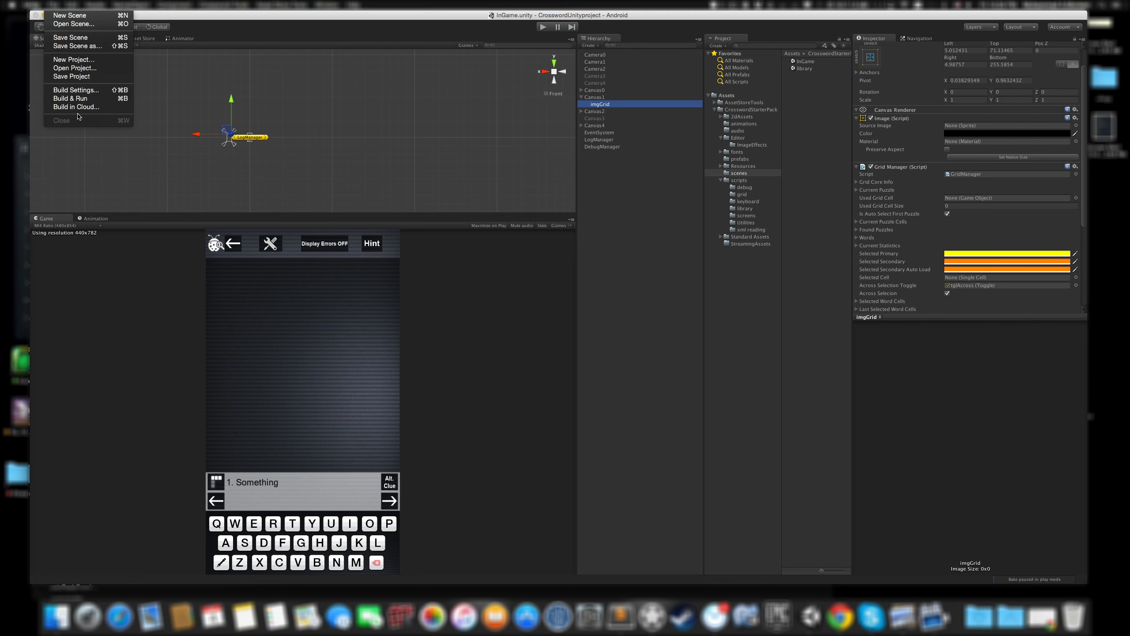
pyautogui.click(67, 91)
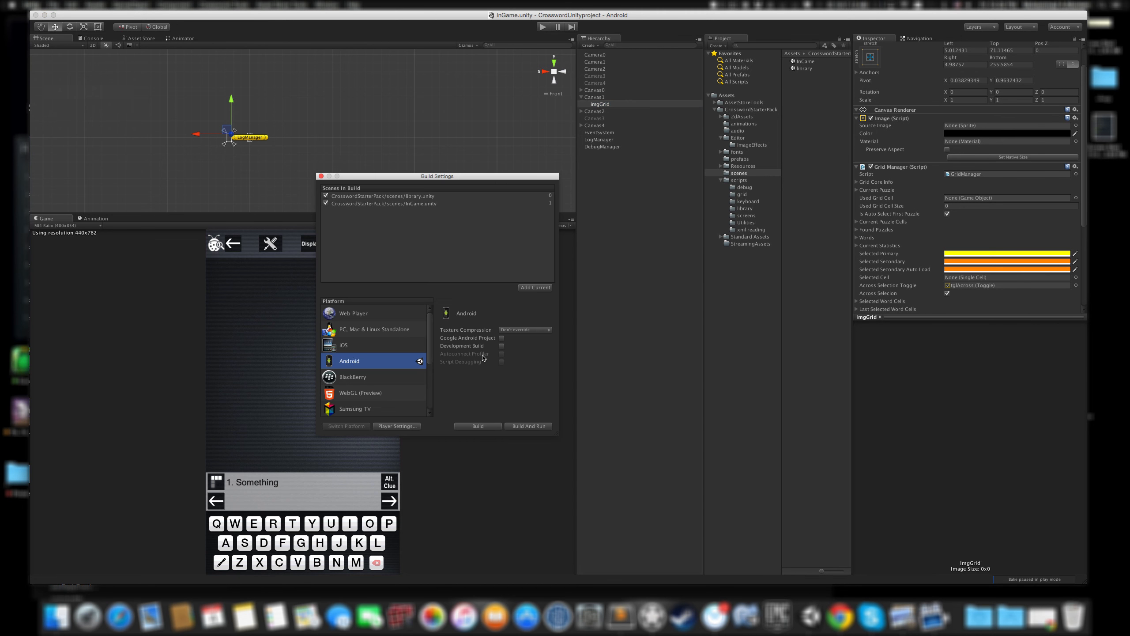
pyautogui.click(406, 426)
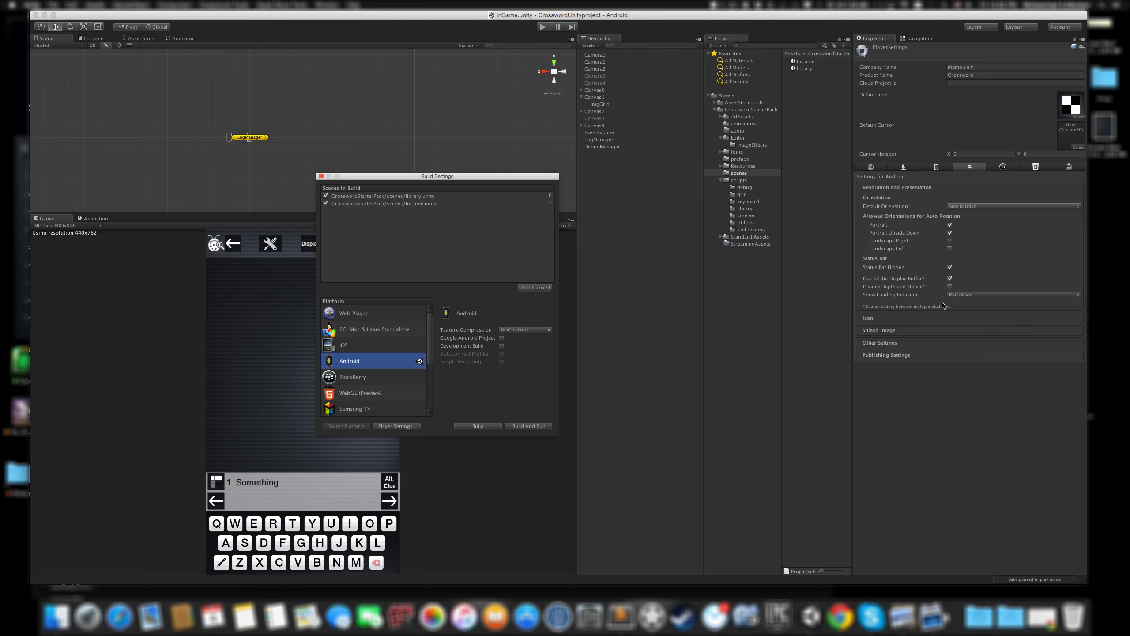
pyautogui.click(902, 343)
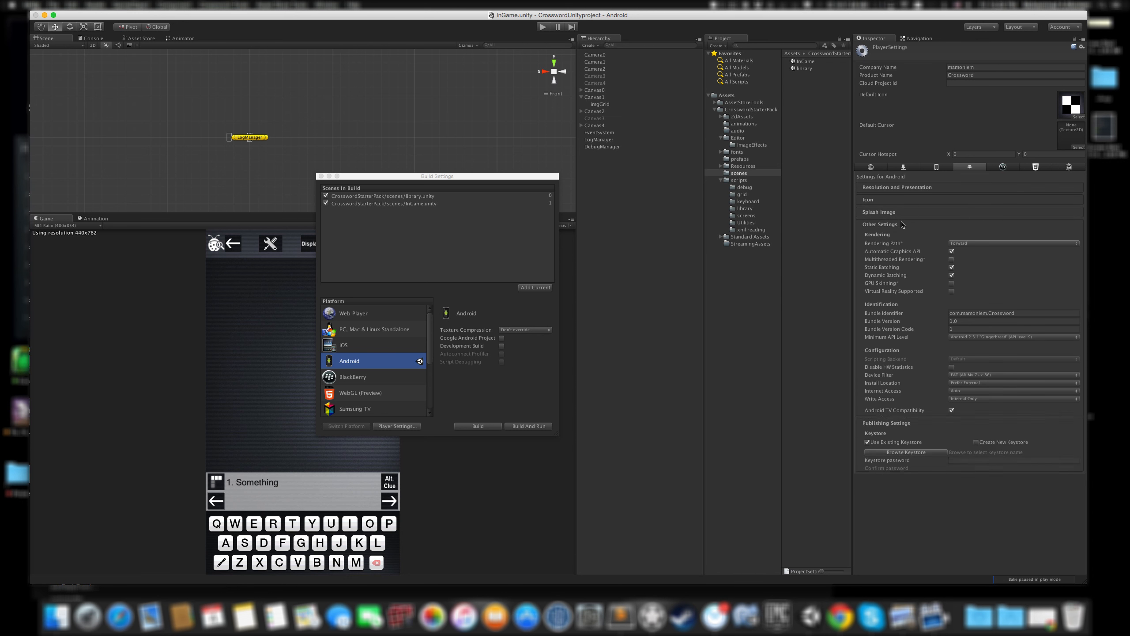
pyautogui.click(992, 339)
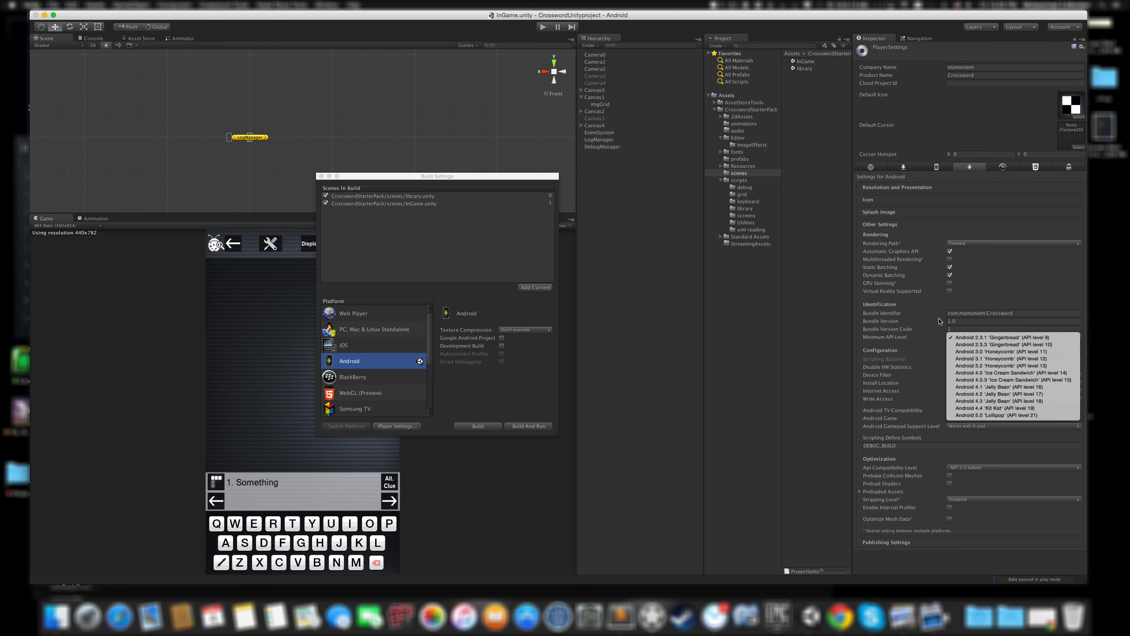
pyautogui.click(945, 557)
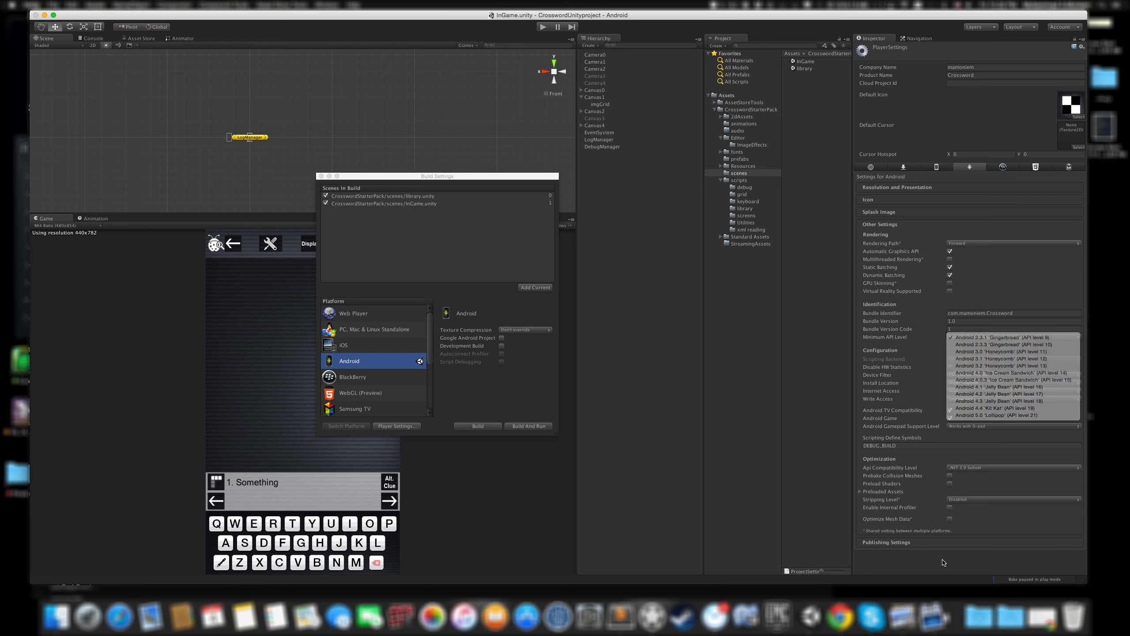
# Collapse the Other Settings section and look through the available target platforms in Build Settings.
pyautogui.click(889, 225)
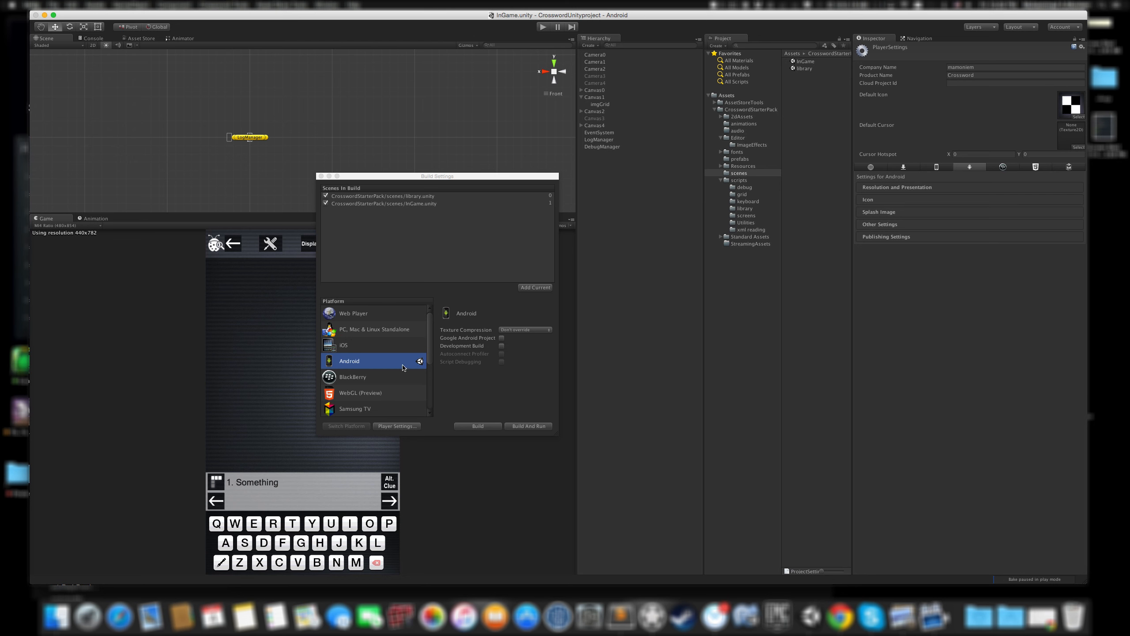
pyautogui.scroll(-2, 386, 367)
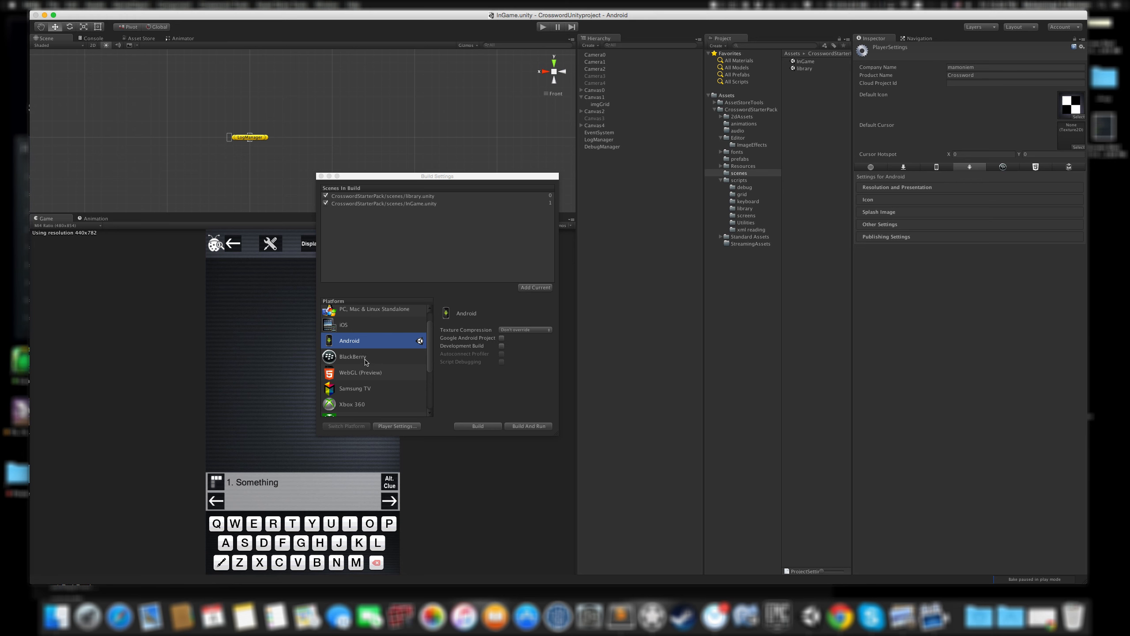
pyautogui.scroll(2, 376, 361)
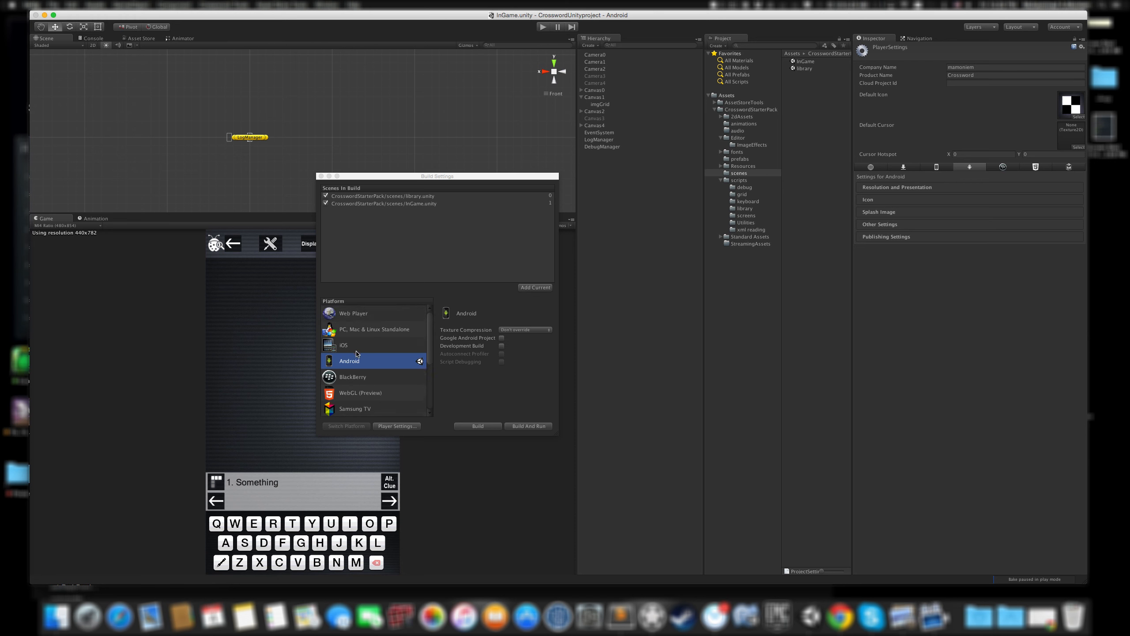